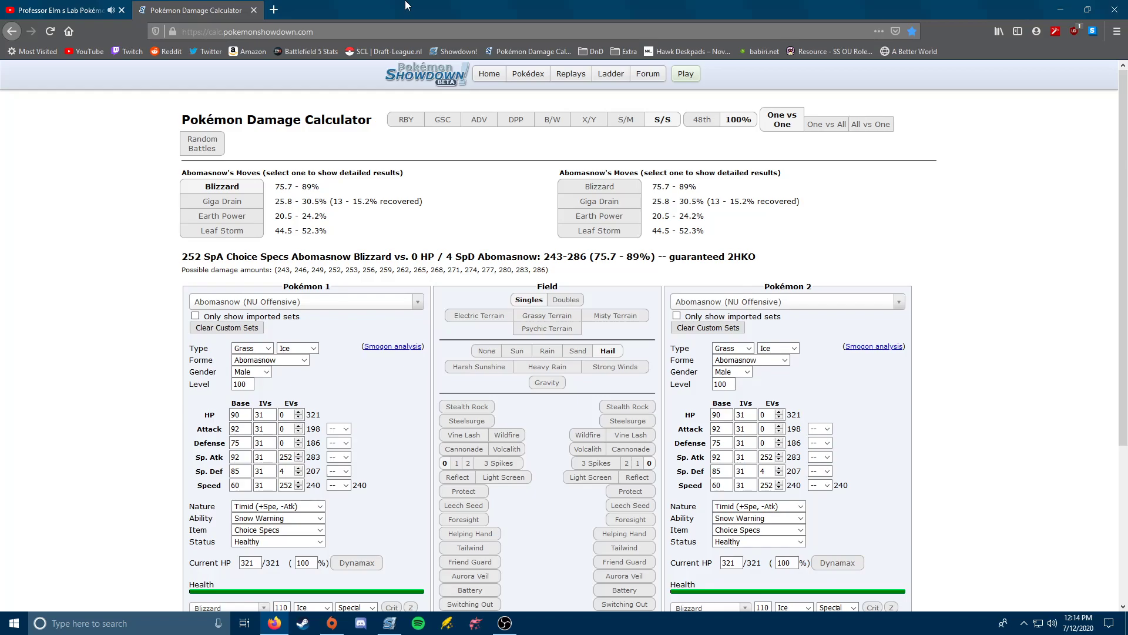
# - Open the damage calculator through the Pokémon Showdown home page in extra tabs, and close those tabs again
pyautogui.rightClick(413, 67)
pyautogui.click(447, 74)
pyautogui.click(323, 16)
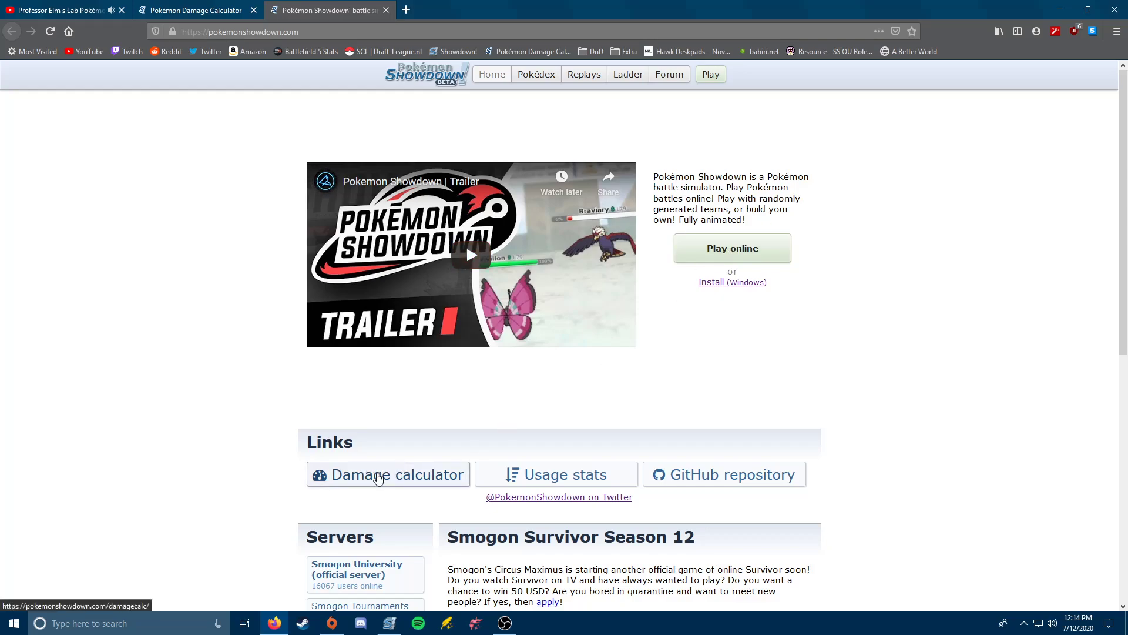
pyautogui.click(378, 474)
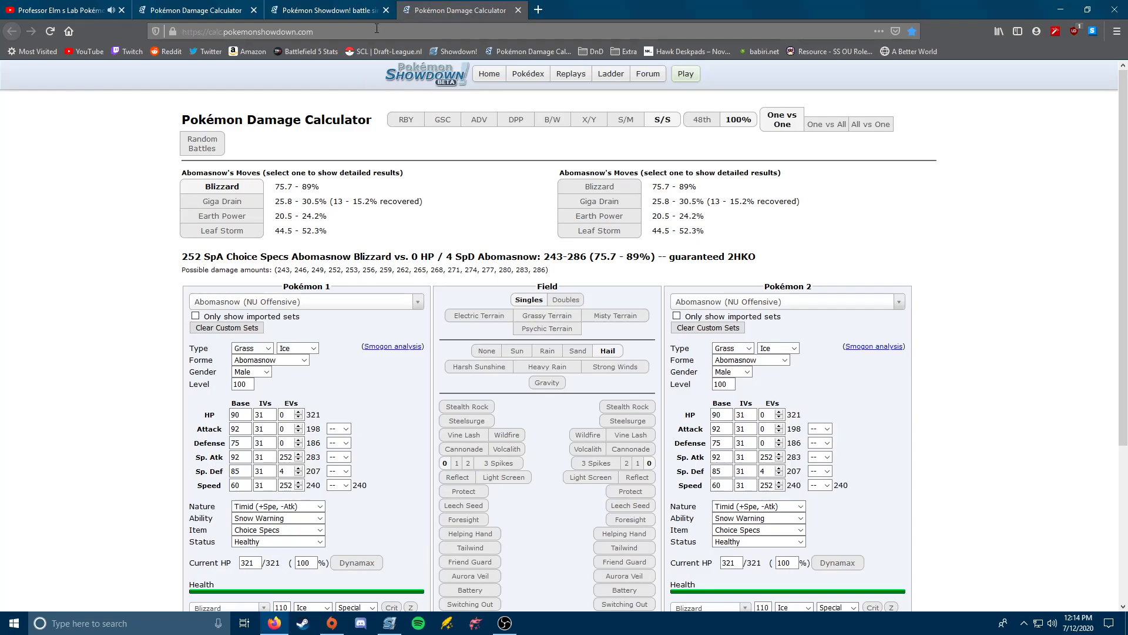
pyautogui.click(386, 9)
pyautogui.click(386, 9)
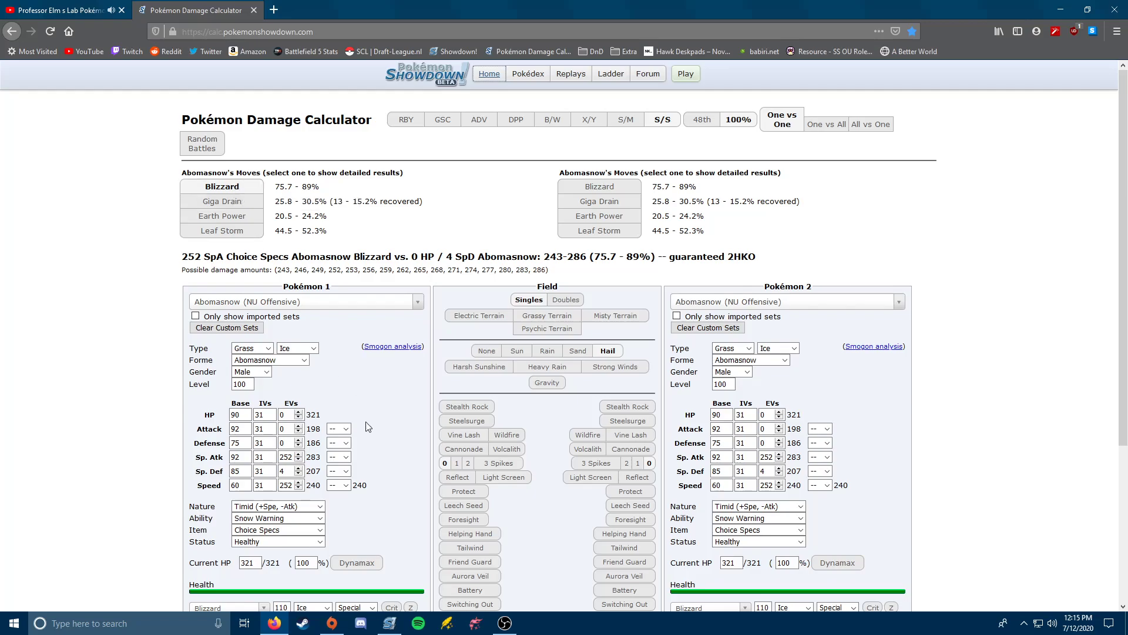
# - Set Pokémon 1's nature to Sassy (+SpD, -Spe) and show the detailed results for Pokémon 2's Blizzard and Leaf Storm
pyautogui.click(757, 507)
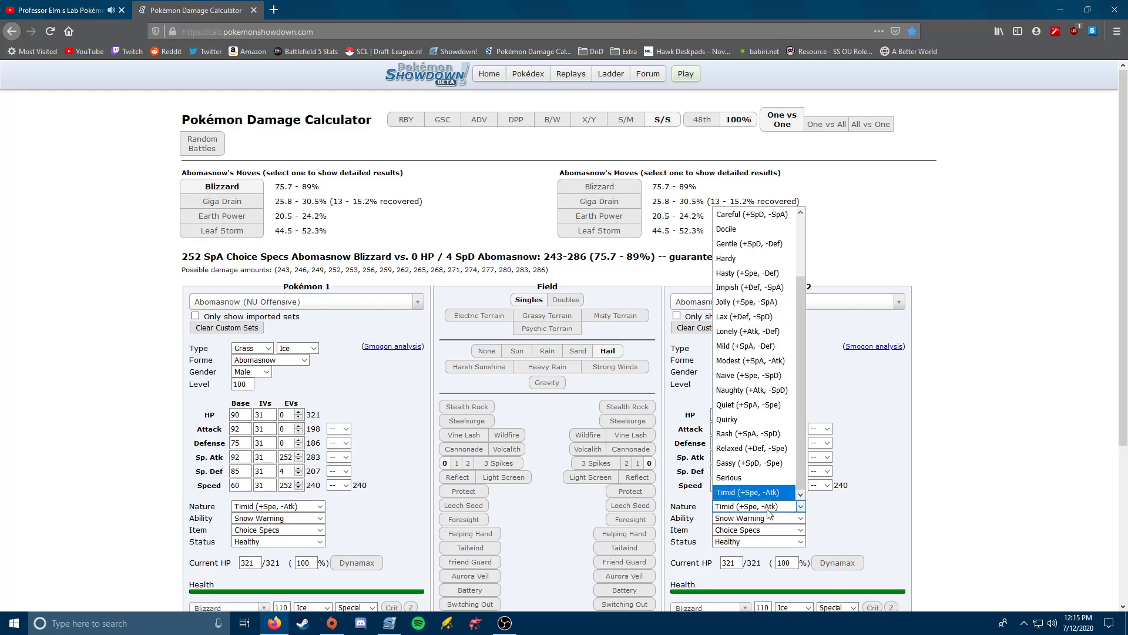
pyautogui.click(293, 507)
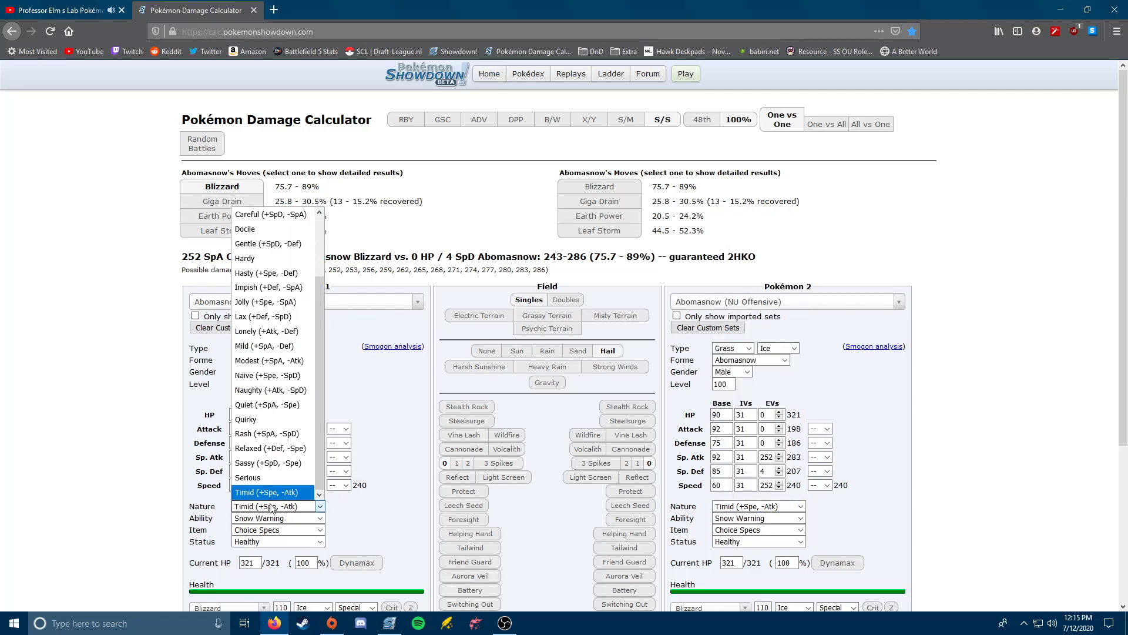
pyautogui.click(262, 463)
pyautogui.click(592, 187)
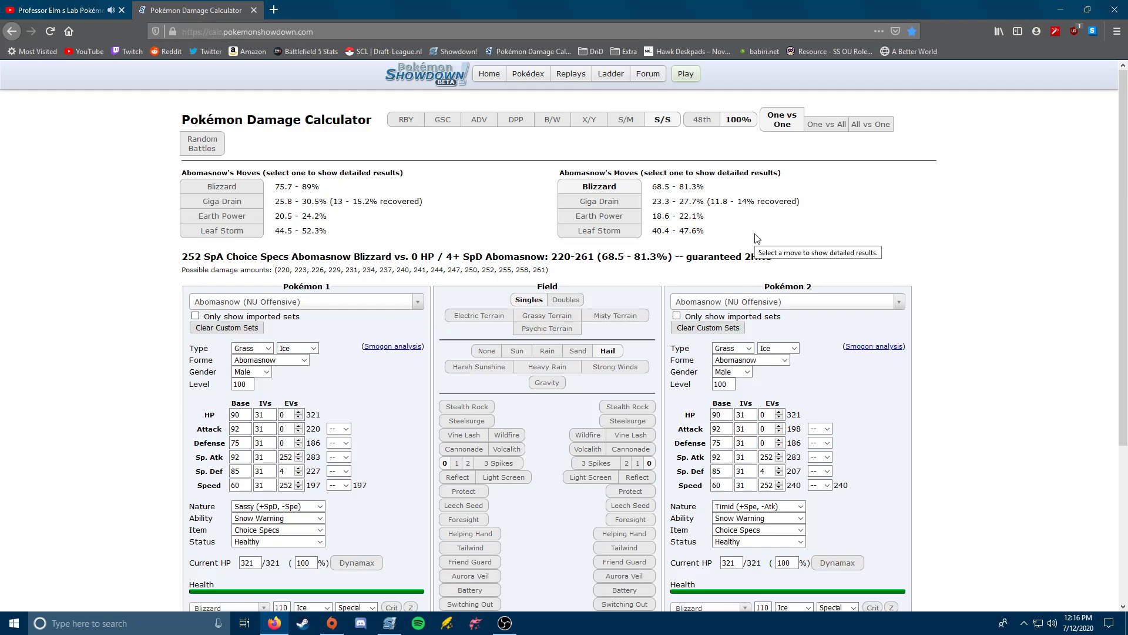
pyautogui.click(621, 234)
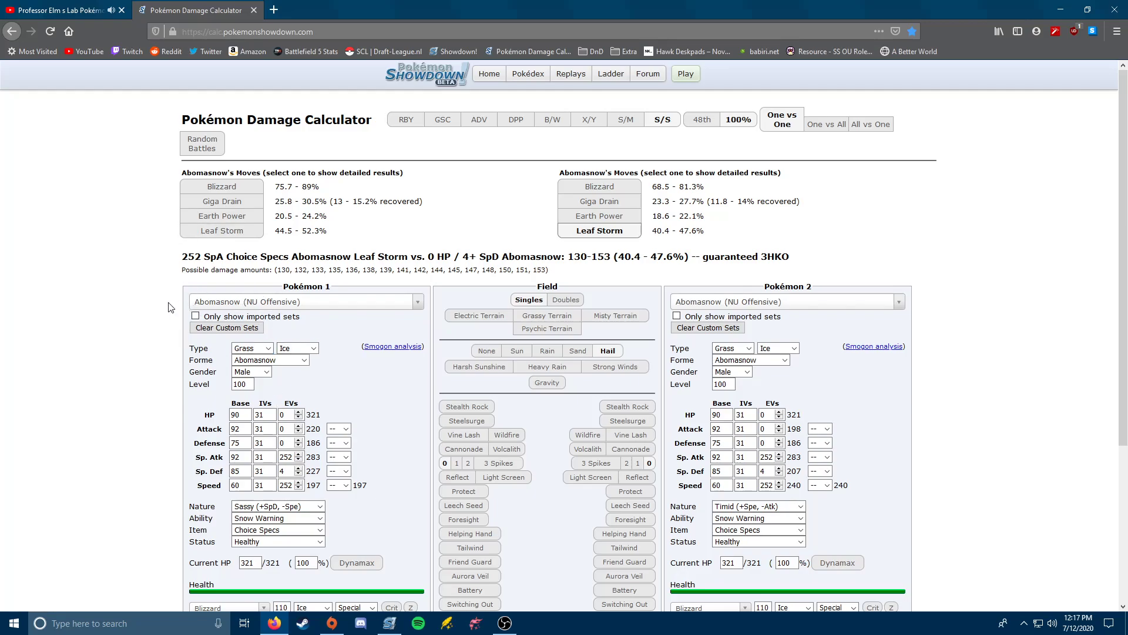
# - Find Cinderace for Pokémon 1 and load its OU Offensive Pivot set
pyautogui.click(281, 300)
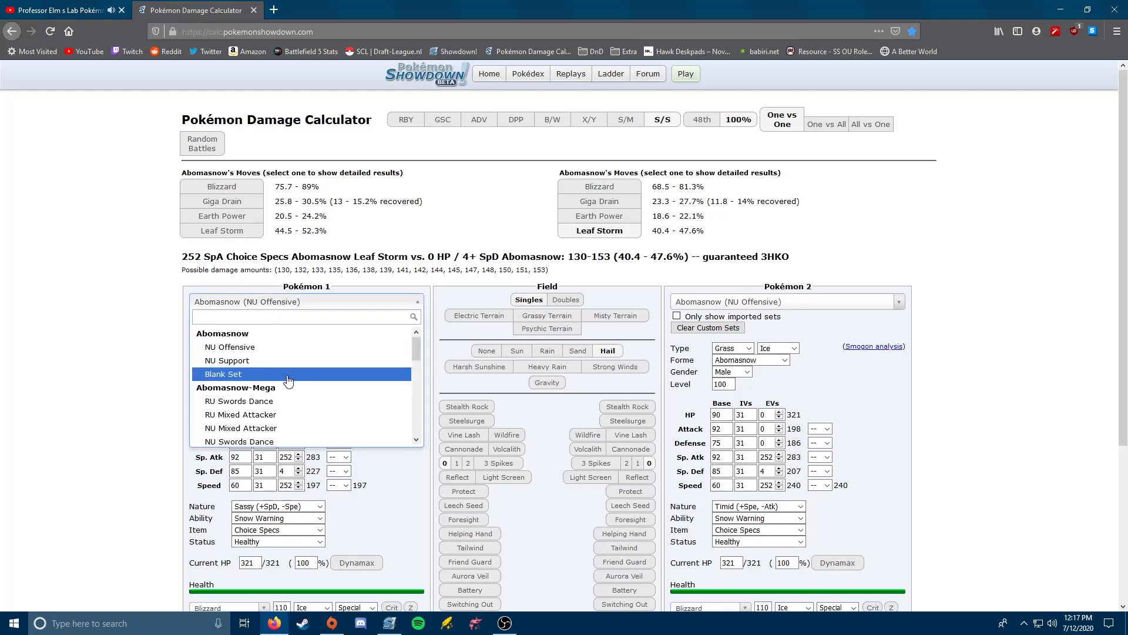
pyautogui.scroll(-4, 282, 373)
pyautogui.scroll(-3, 259, 376)
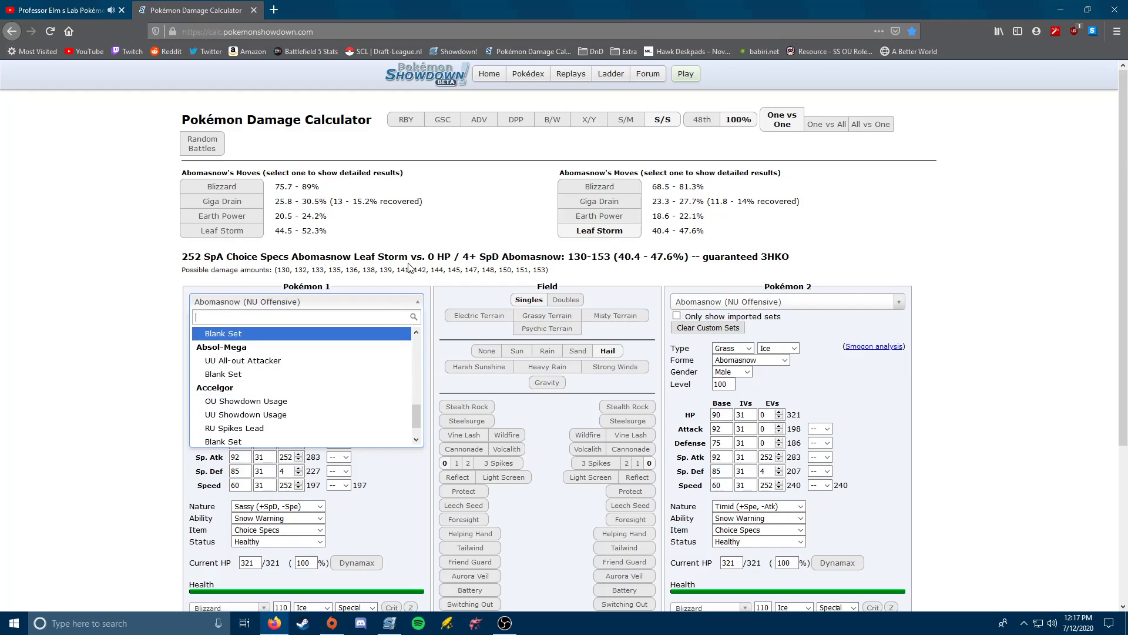
pyautogui.write('cinderace')
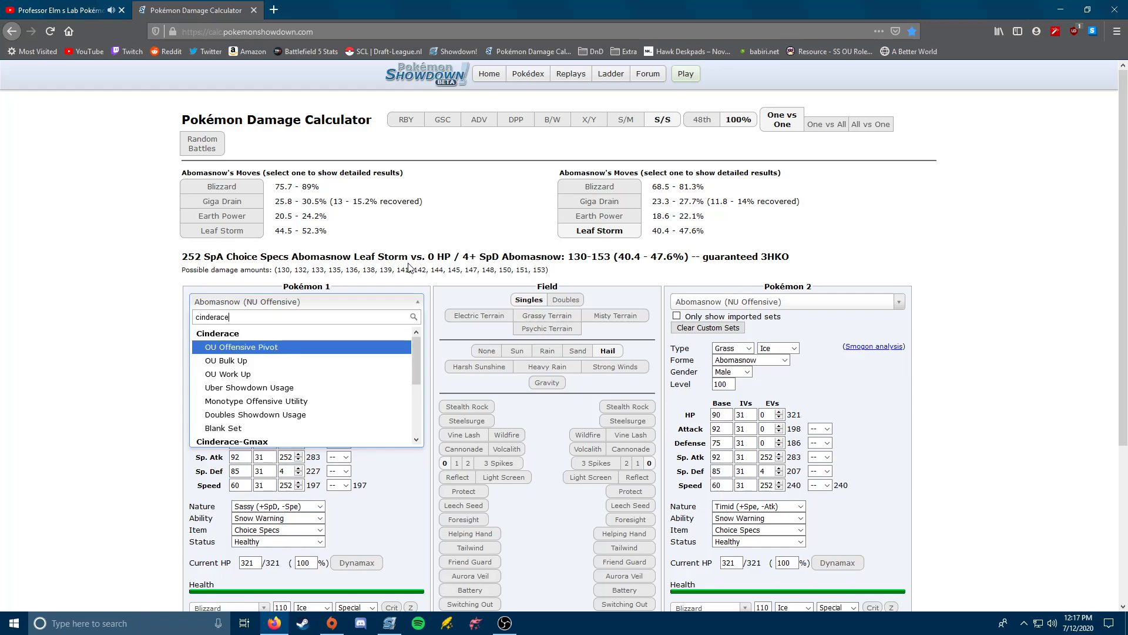
pyautogui.click(278, 348)
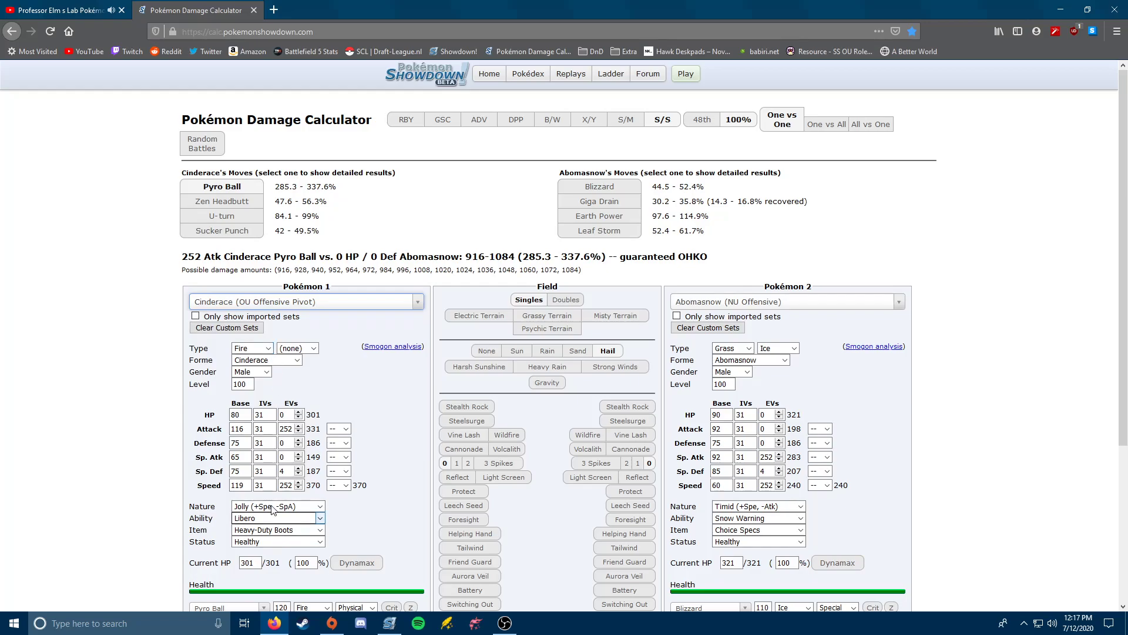
# - Switch Pokémon 1 to Cinderace's OU Bulk Up set
pyautogui.click(278, 302)
pyautogui.write('cindera')
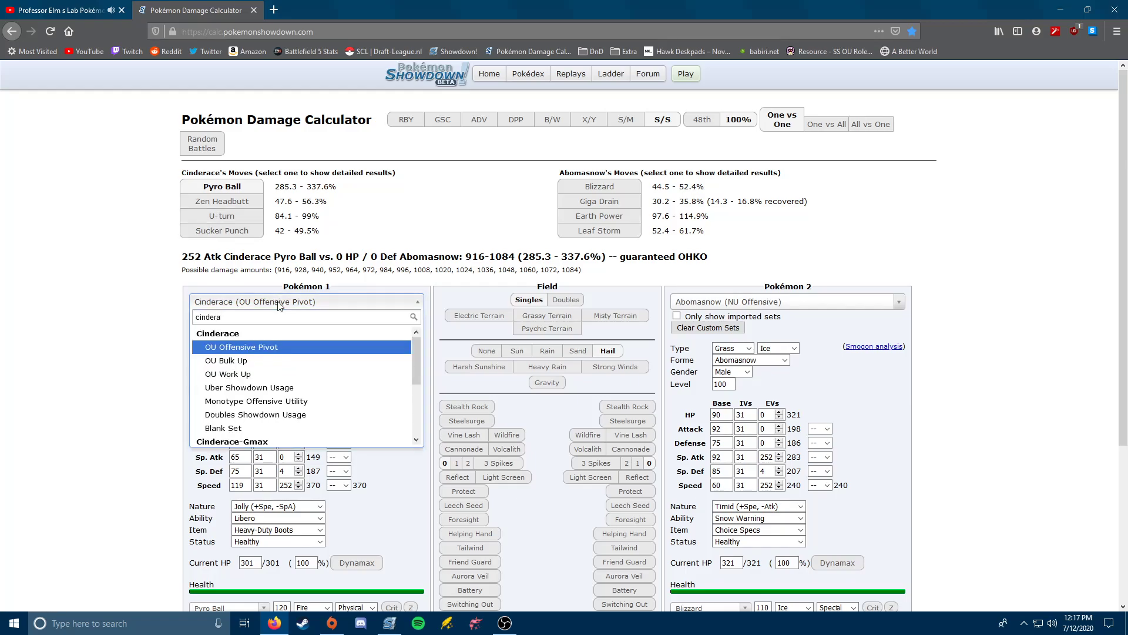
pyautogui.click(235, 361)
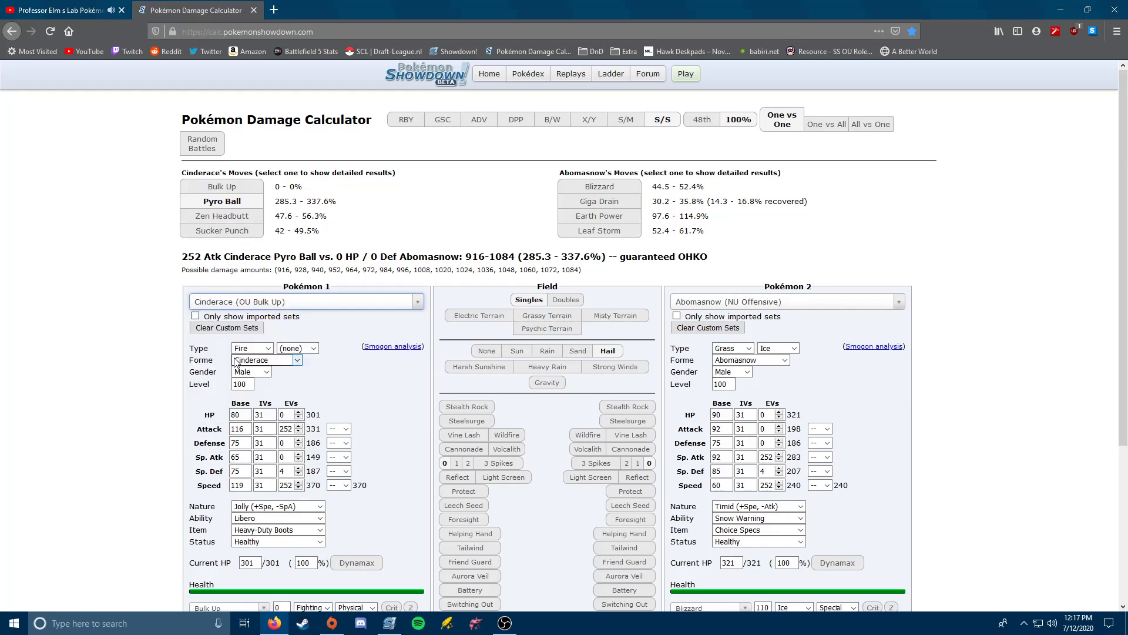
# - Replace Pokémon 1 with Umbreon using its Blank Set
pyautogui.click(327, 302)
pyautogui.write('umbreon')
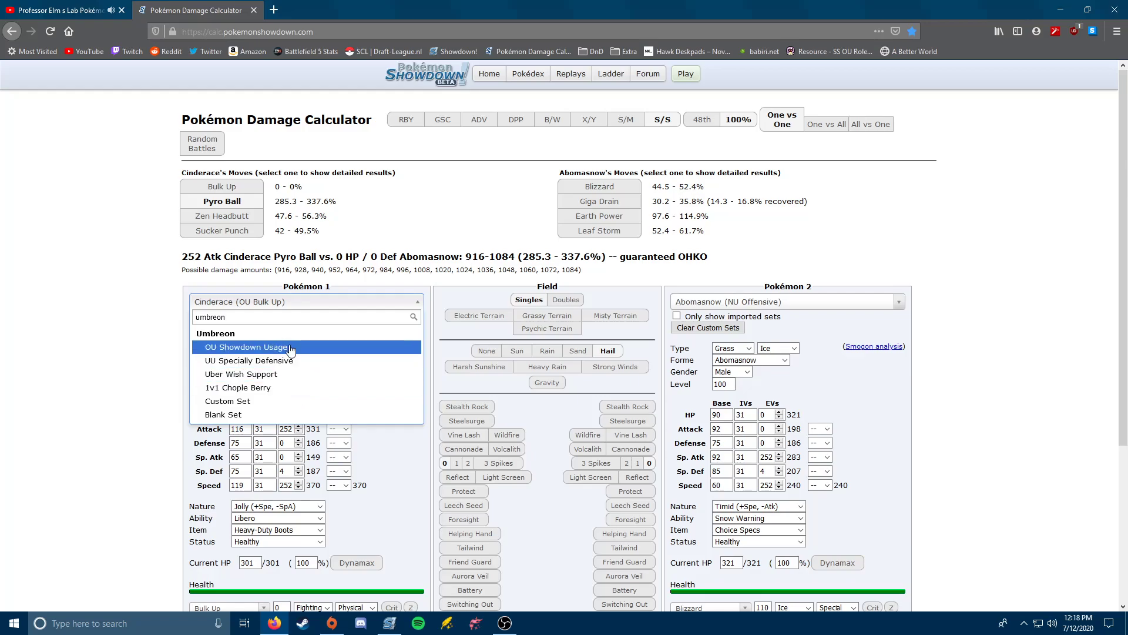
pyautogui.click(312, 419)
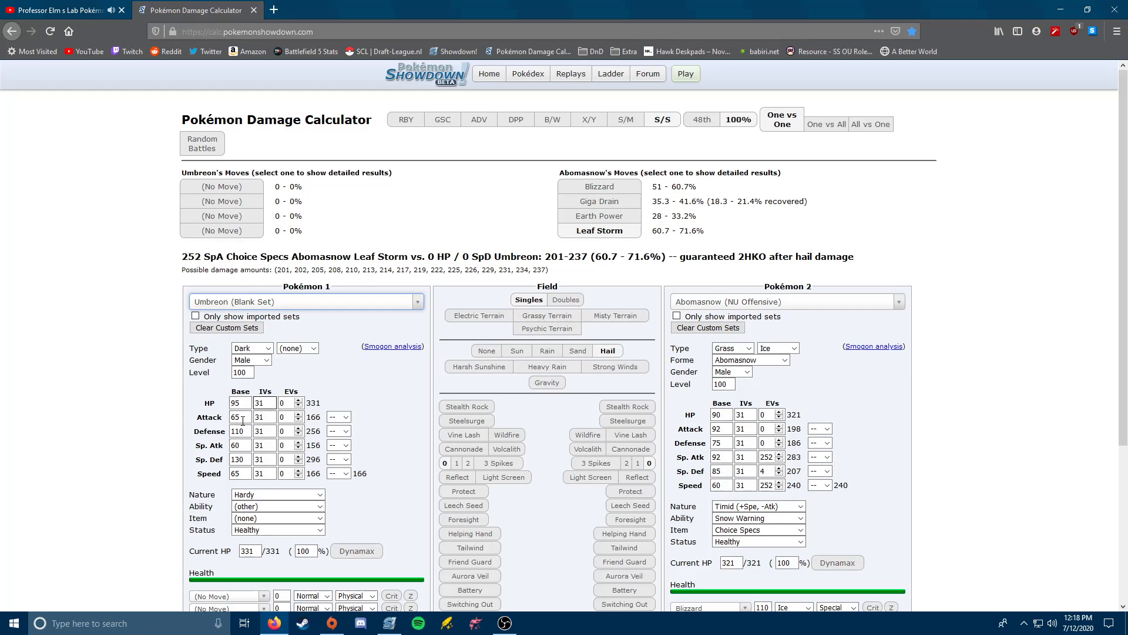
# - Set Umbreon's EVs to 252 in HP, 252 in Sp. Def and 4 in Defense
pyautogui.doubleClick(294, 403)
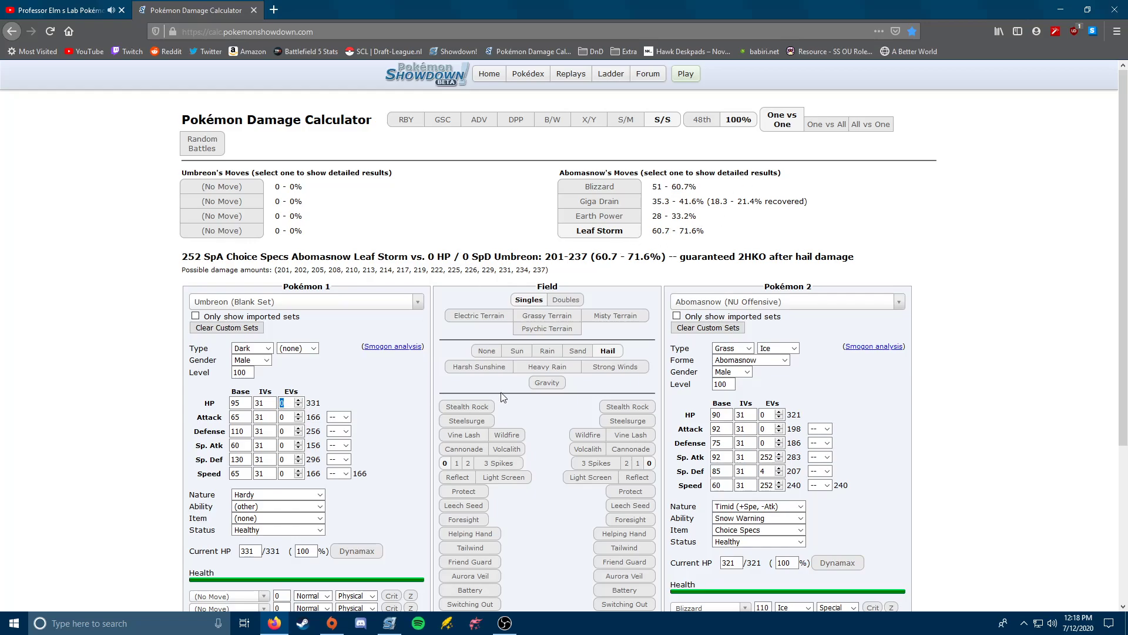
pyautogui.write('252')
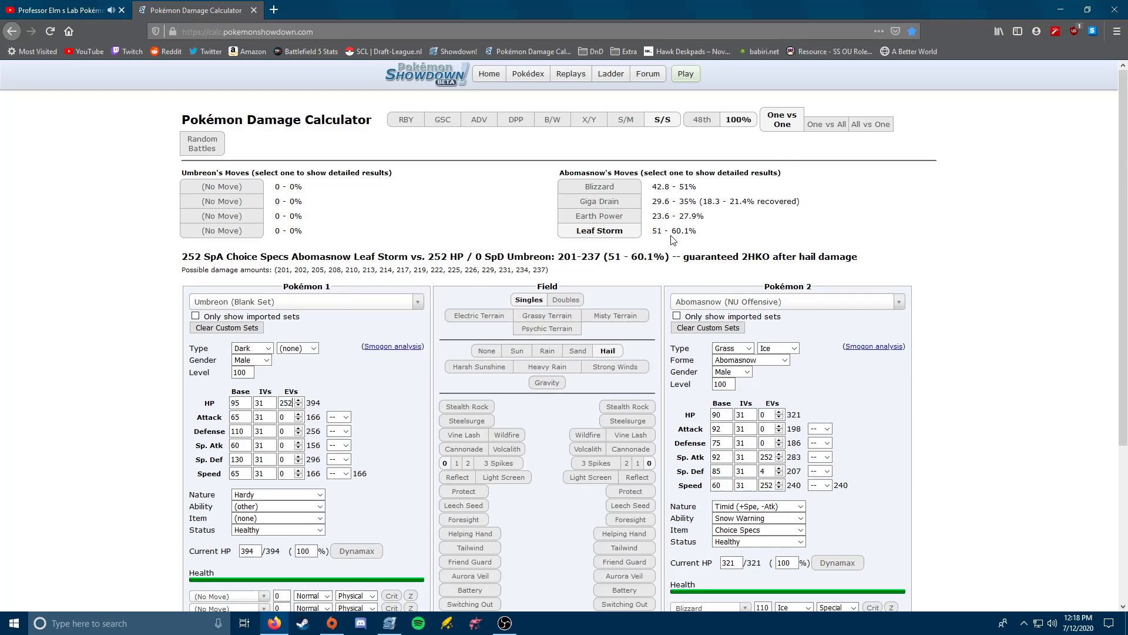
pyautogui.click(282, 459)
pyautogui.write('252')
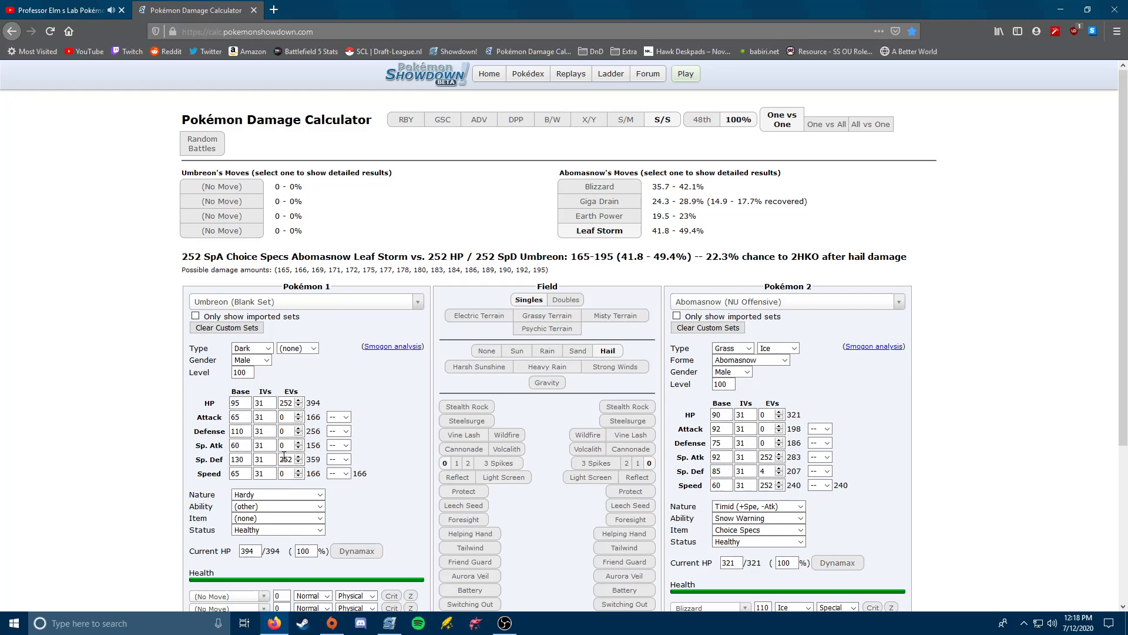
pyautogui.click(291, 432)
pyautogui.write('4')
pyautogui.click(344, 417)
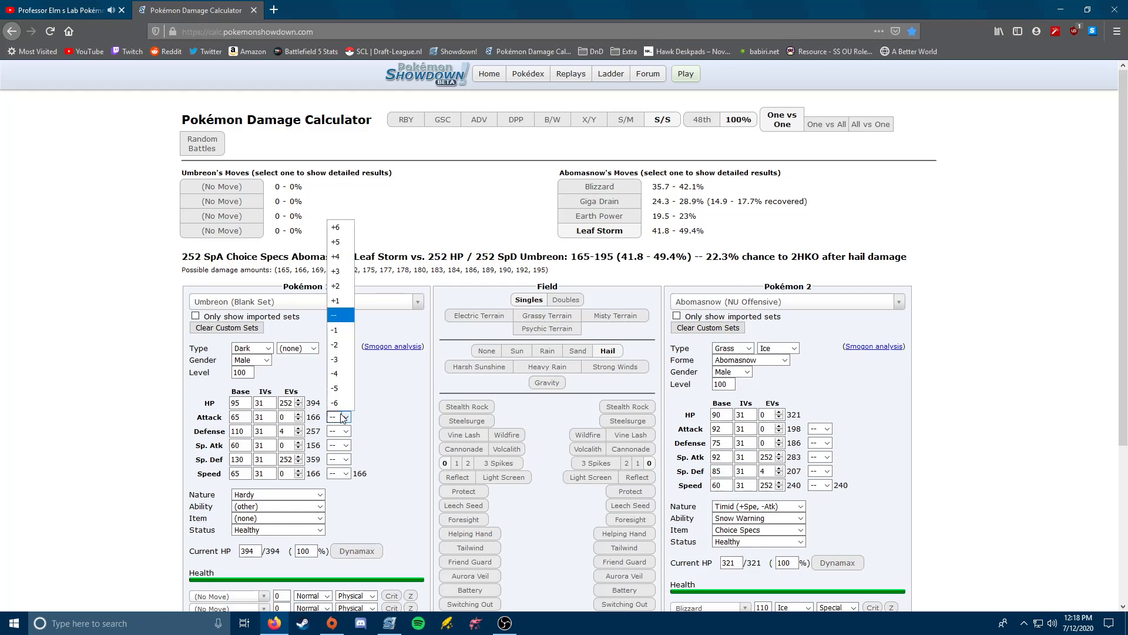
pyautogui.click(343, 332)
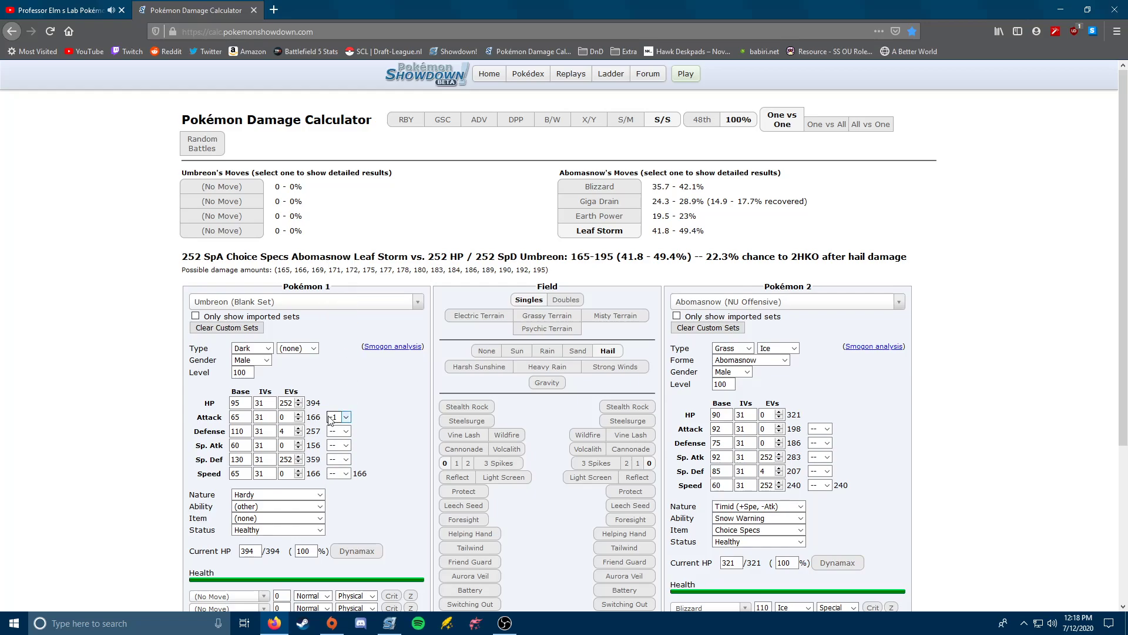
pyautogui.click(332, 422)
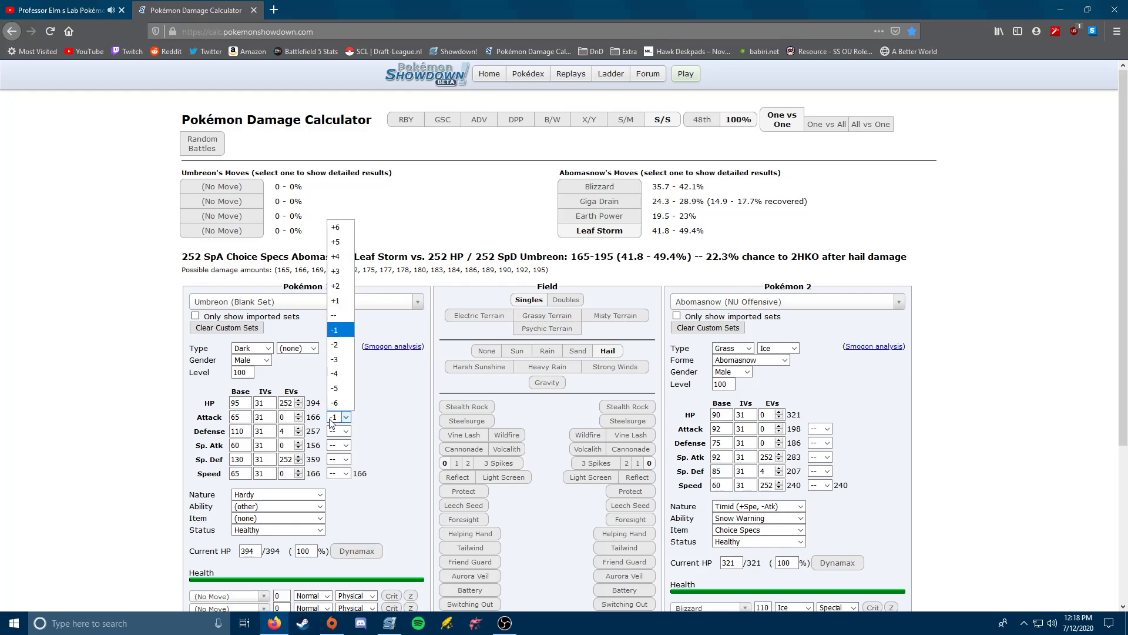
pyautogui.click(338, 324)
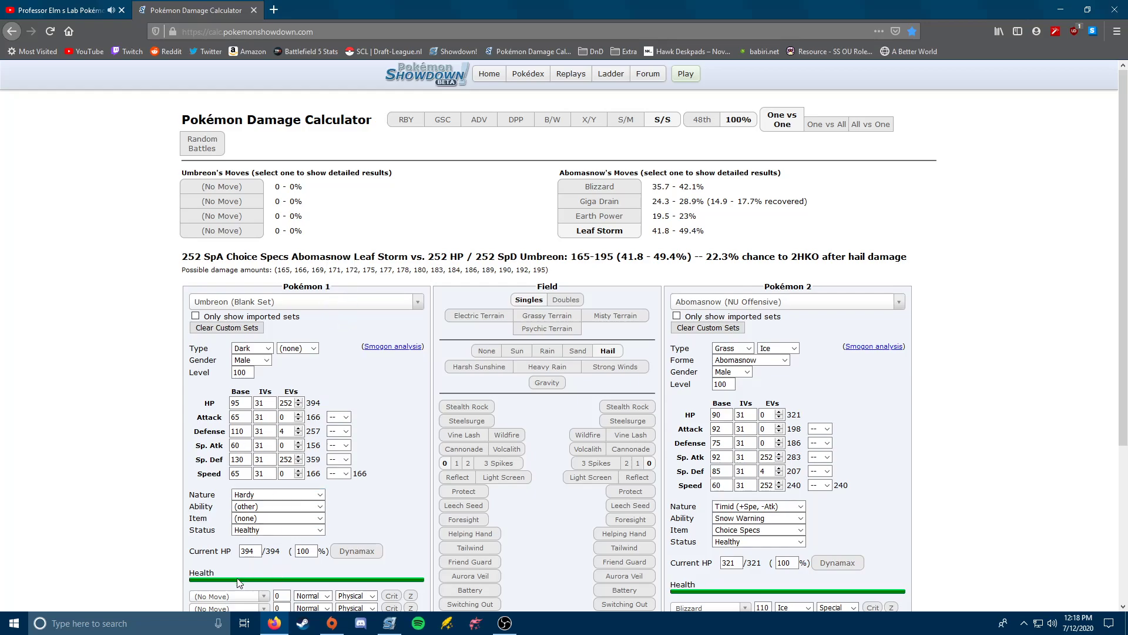
# - Add Tackle as Umbreon's first move
pyautogui.click(237, 596)
pyautogui.write('tackl')
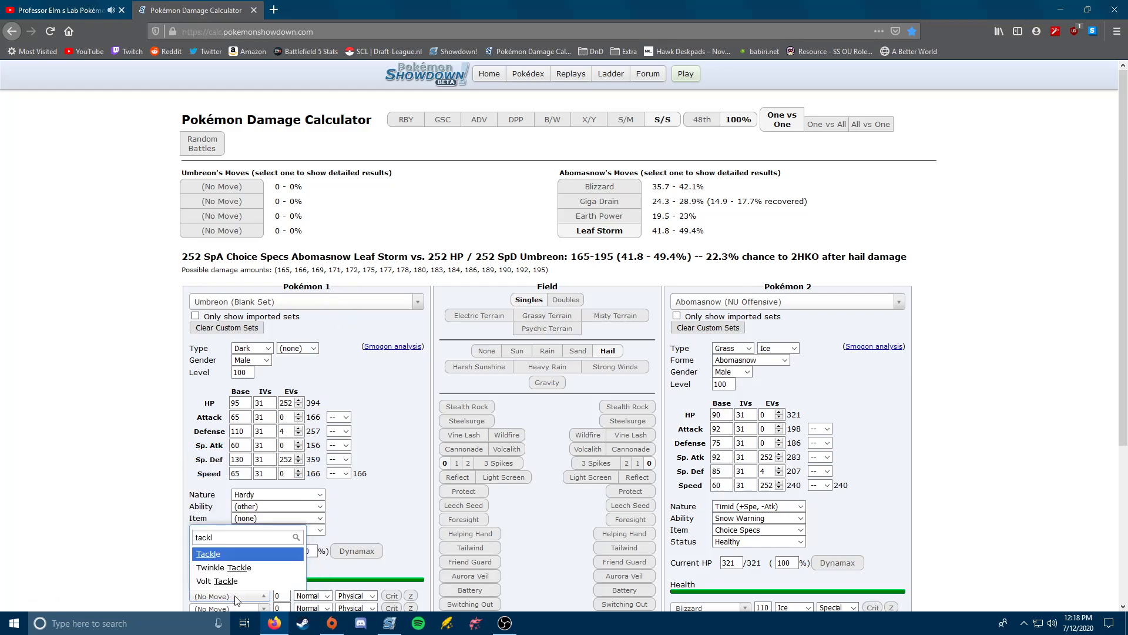
pyautogui.click(209, 571)
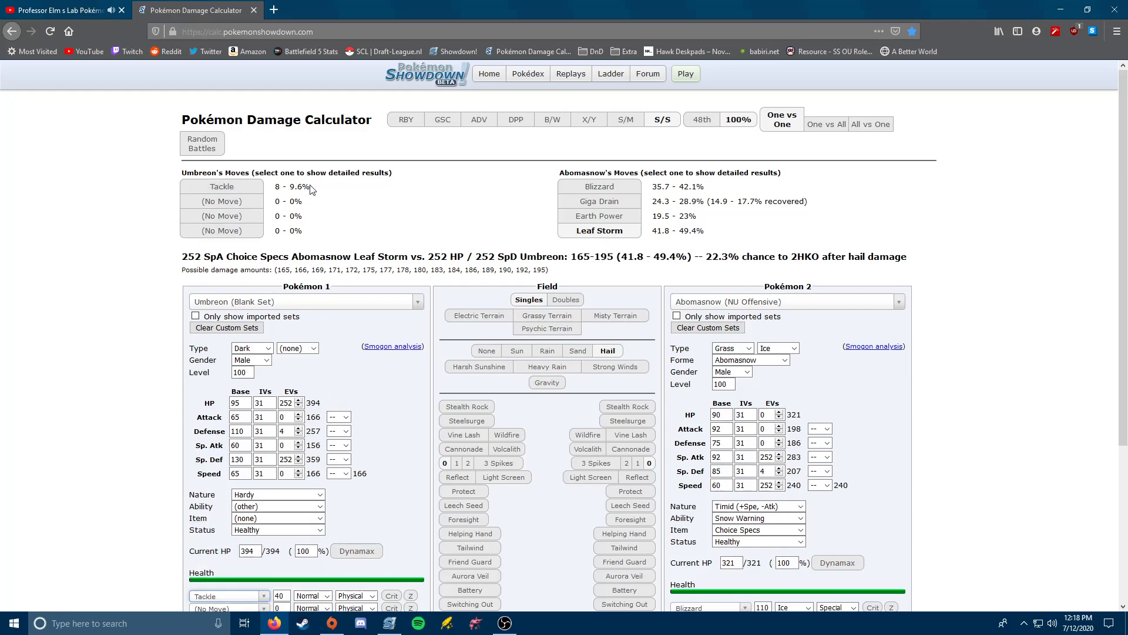
# - Try Umbreon's Attack stage at -1 and +2 to compare Tackle's damage, and reset the stage to neutral
pyautogui.click(344, 418)
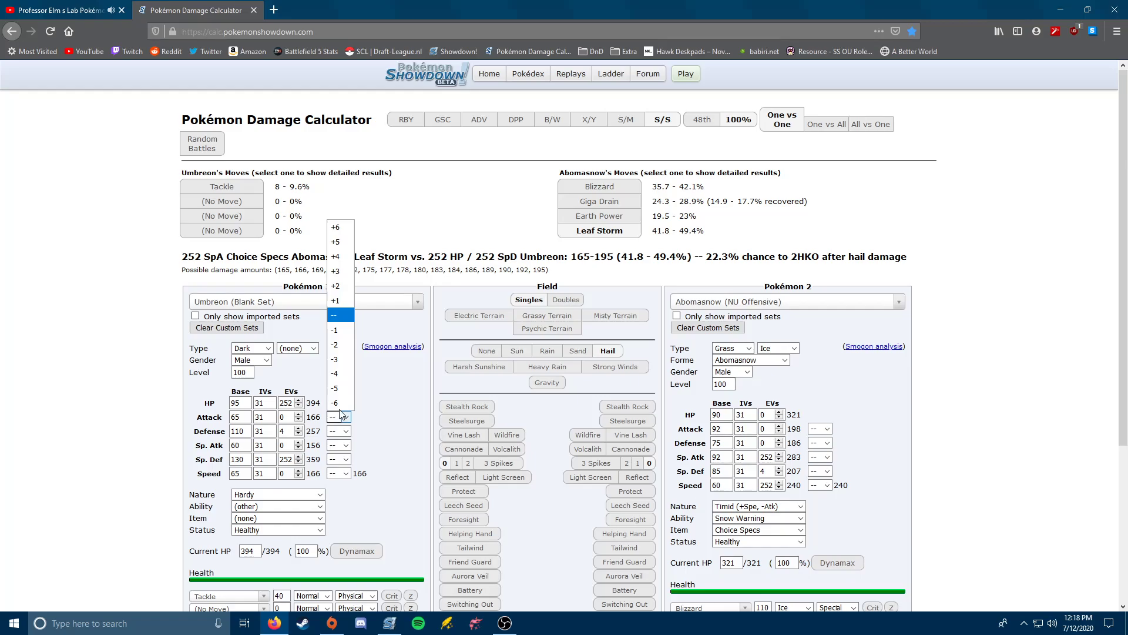
pyautogui.click(333, 328)
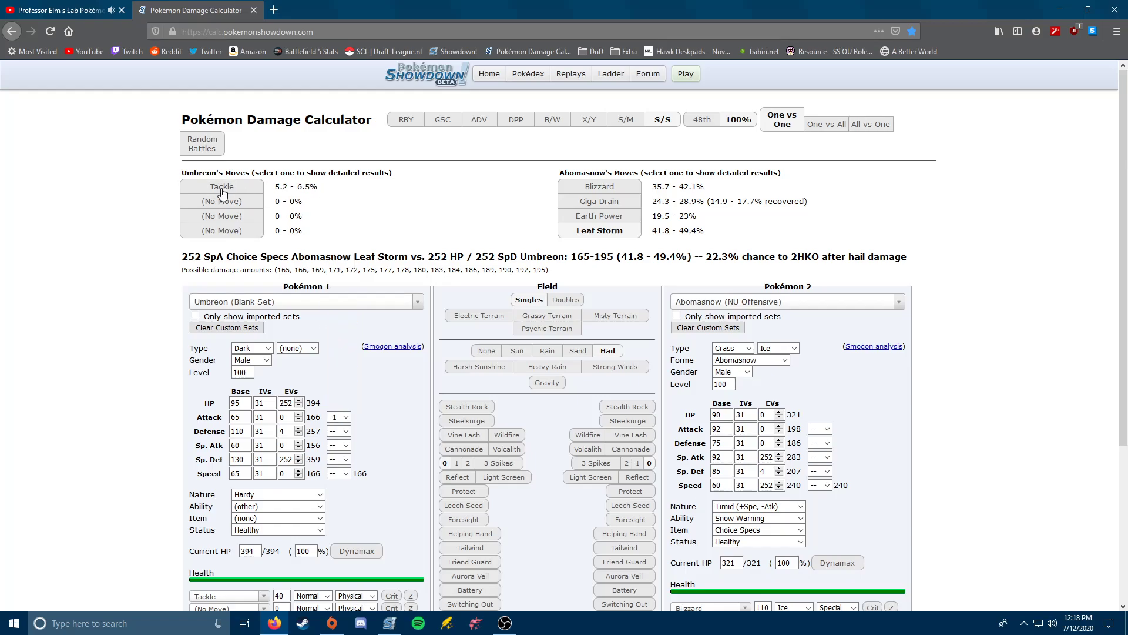
pyautogui.click(336, 416)
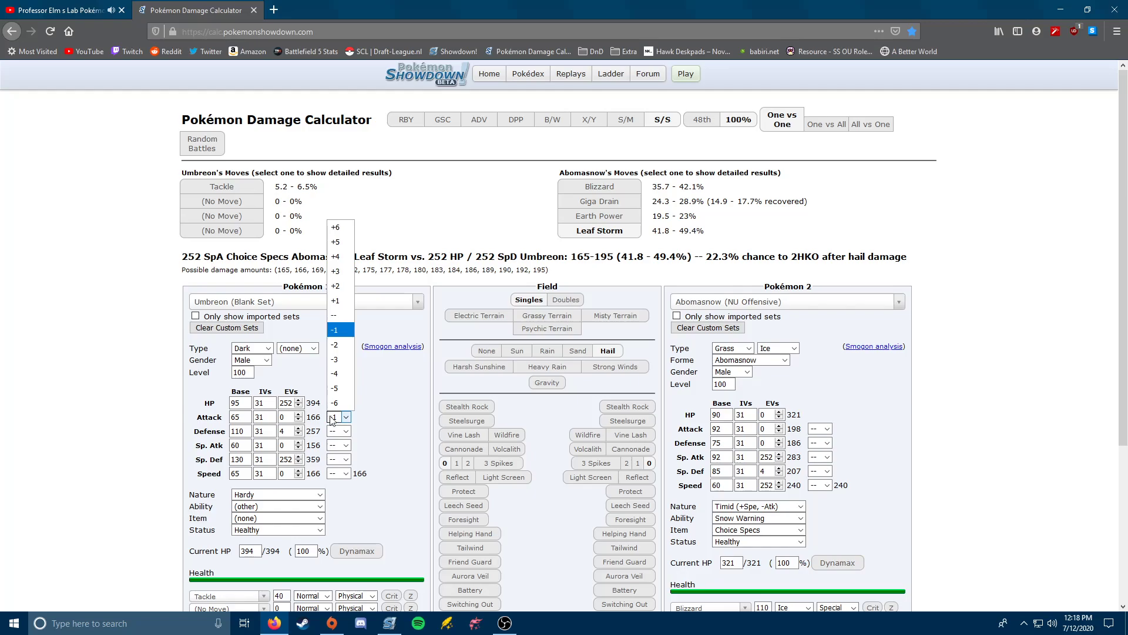
pyautogui.click(335, 287)
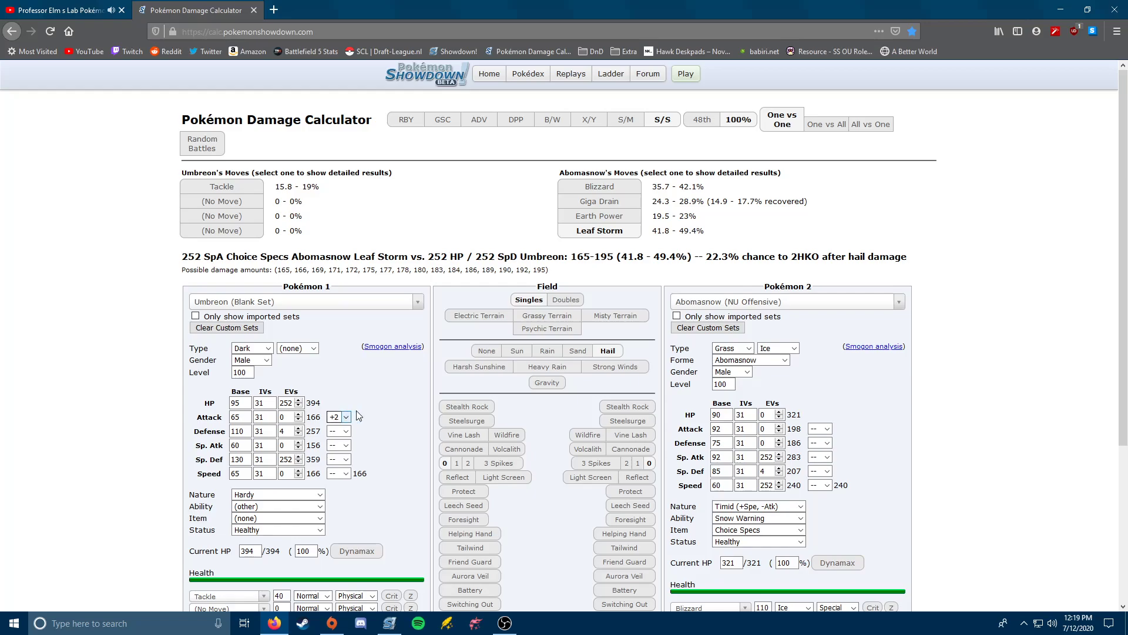
pyautogui.click(337, 417)
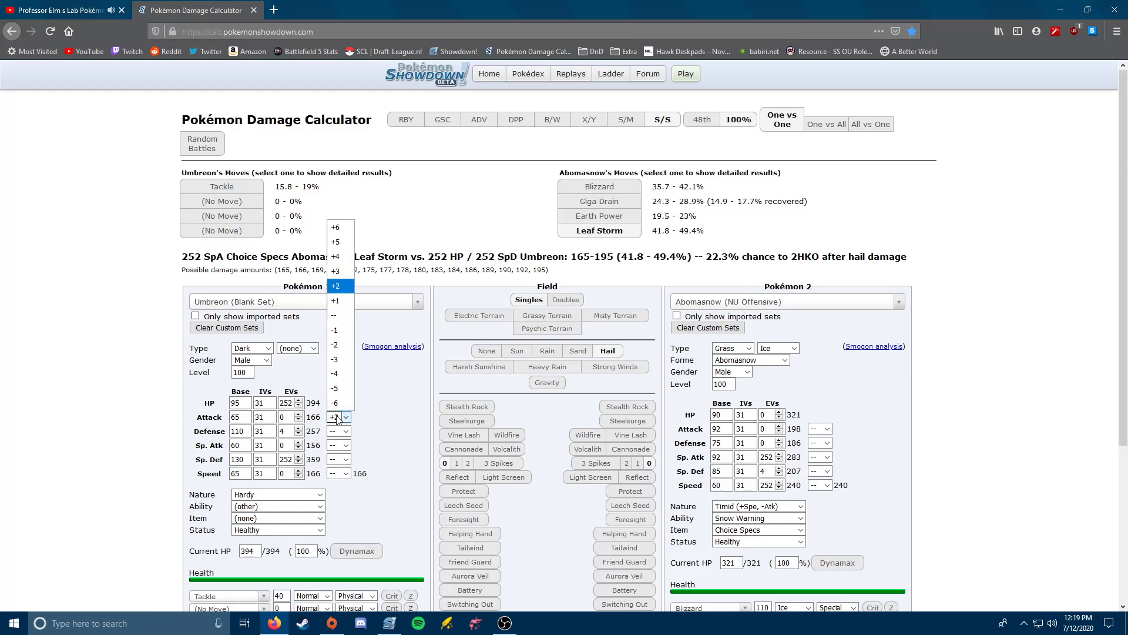
pyautogui.click(350, 322)
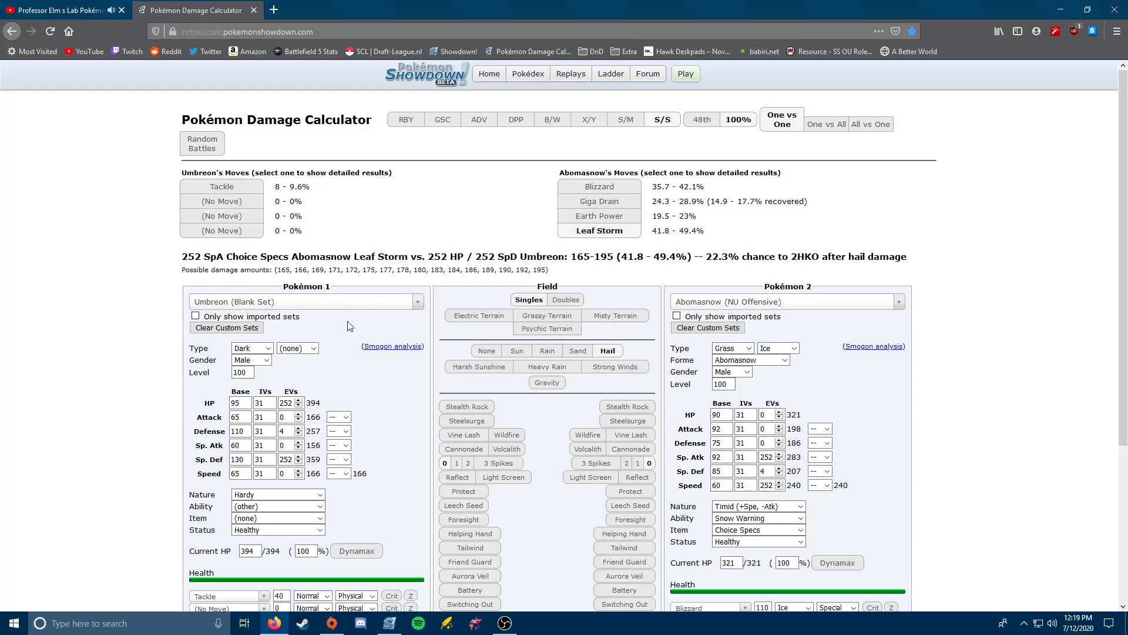
# - Set Umbreon's nature to Gentle (+SpD, -Def) and its ability to Synchronize
pyautogui.click(264, 496)
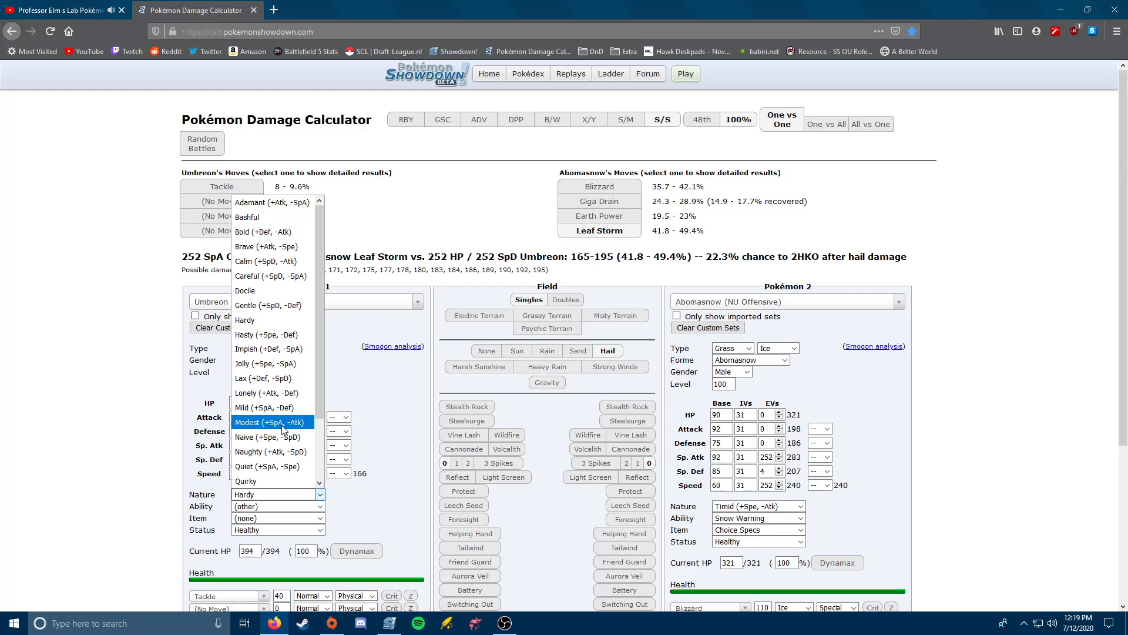
pyautogui.click(268, 305)
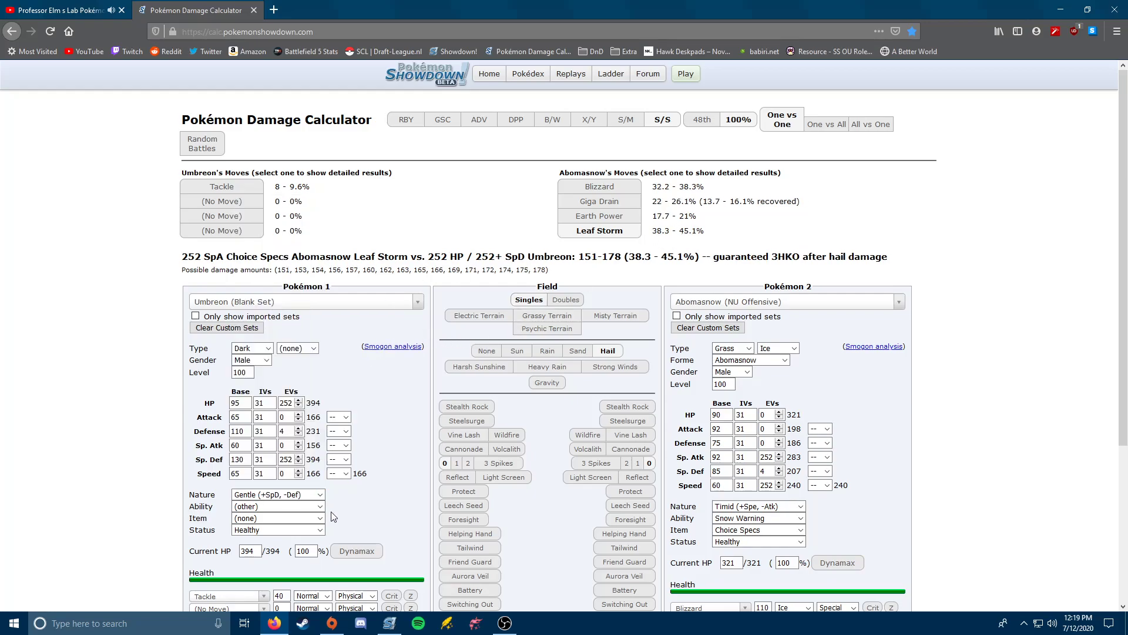
pyautogui.click(304, 506)
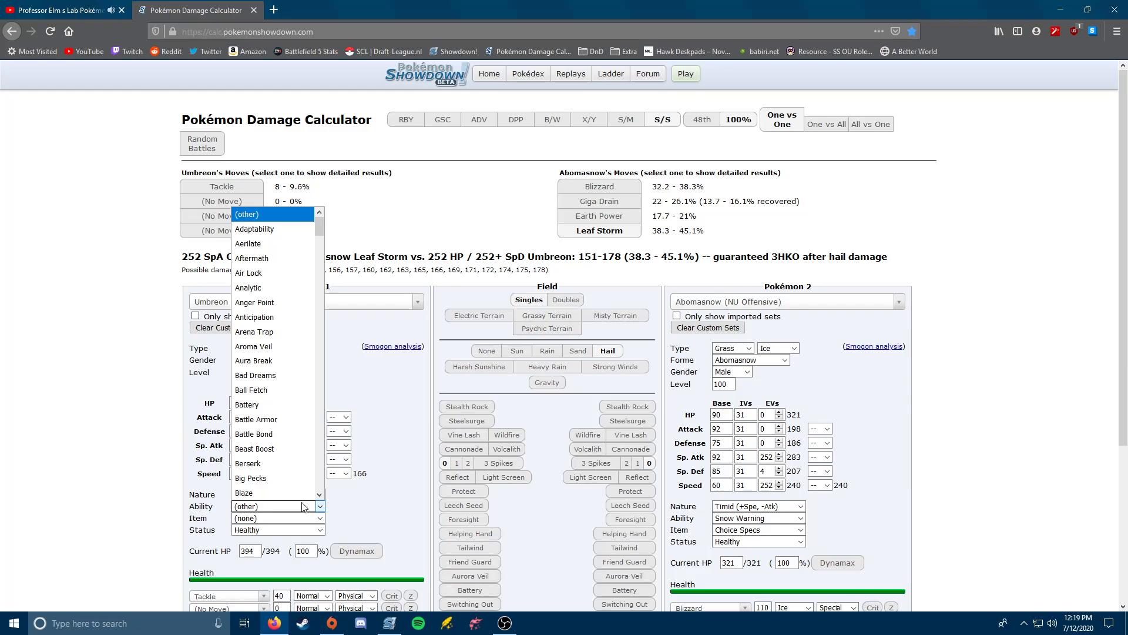
pyautogui.write('syn')
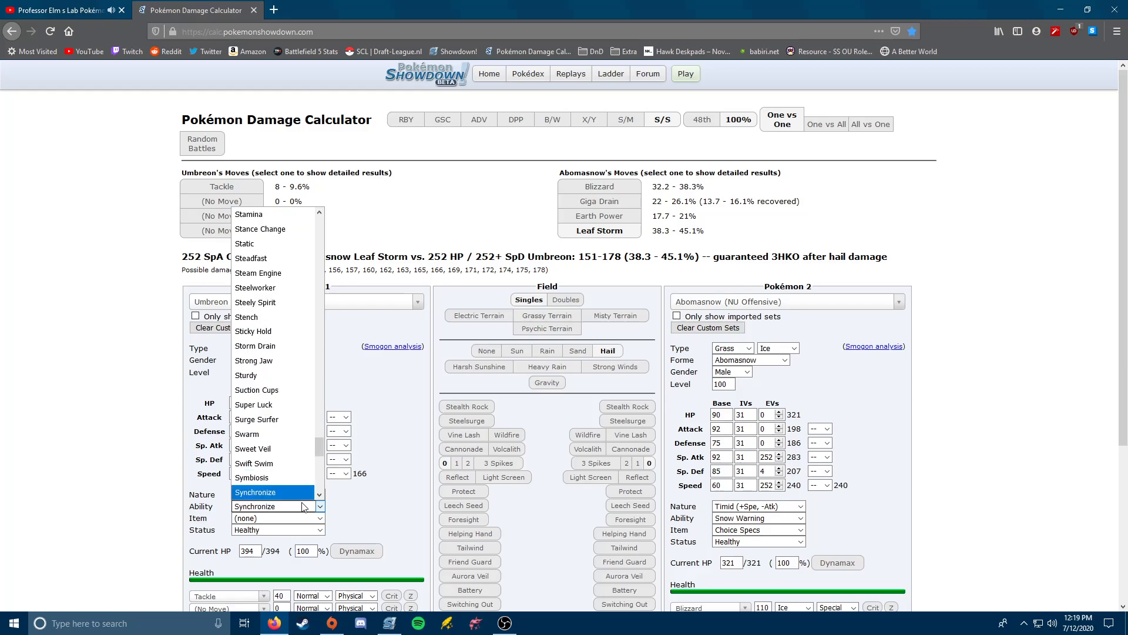
pyautogui.press('Return')
# - Give Umbreon the Leftovers item
pyautogui.click(315, 518)
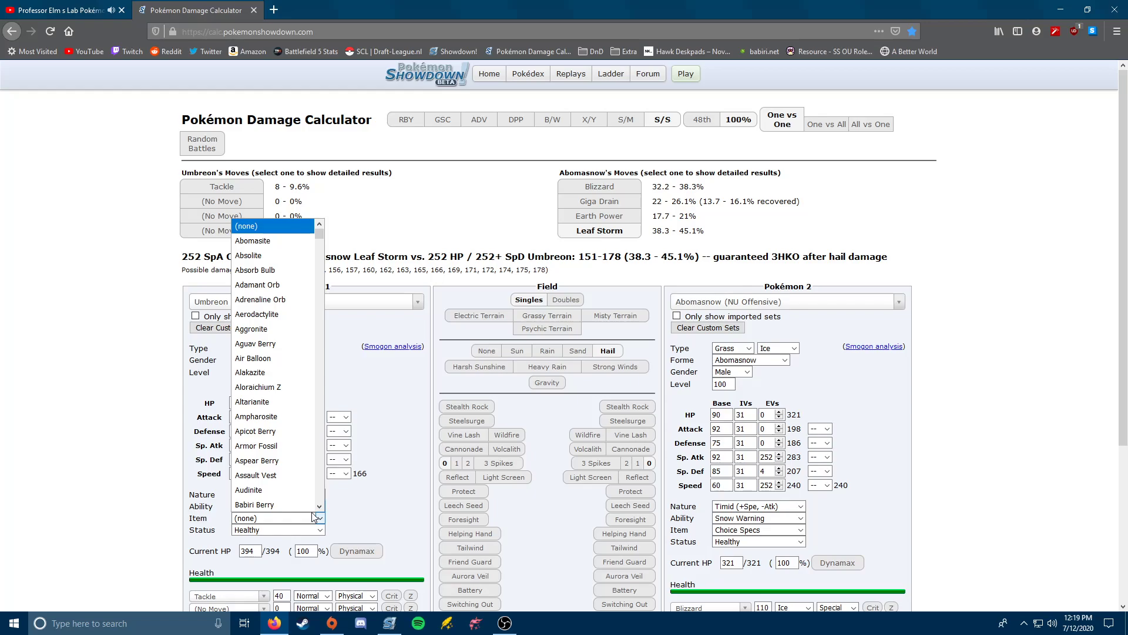
pyautogui.write('leftovers')
pyautogui.press('Return')
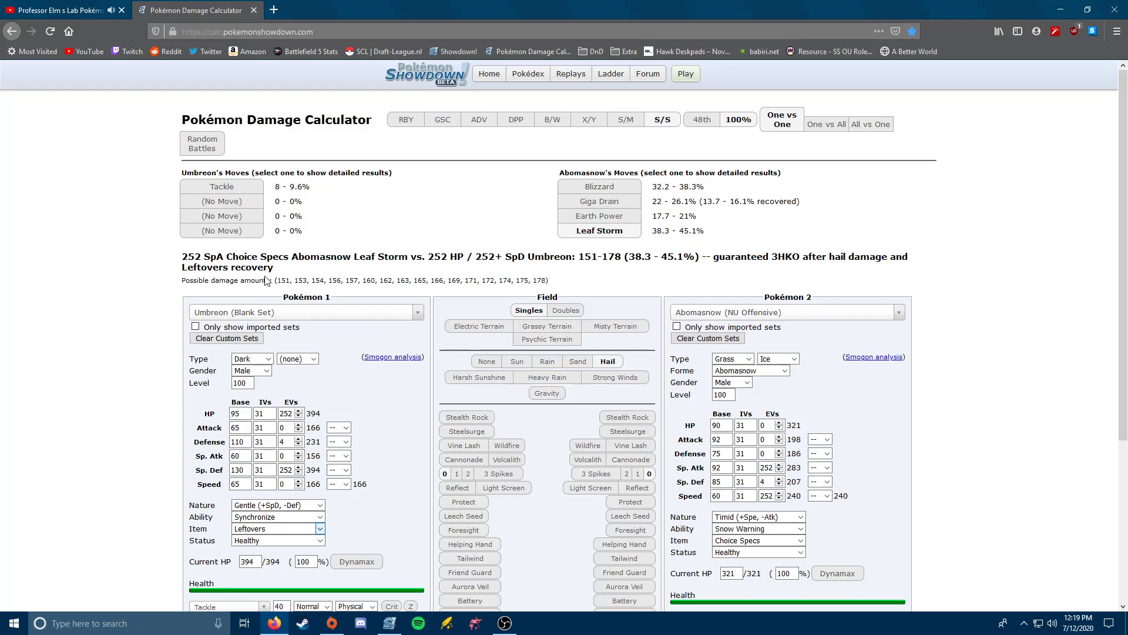
# - Set Umbreon's status to Badly Poisoned, try the toxic counter at 3/16, and return it to 1/16
pyautogui.click(281, 541)
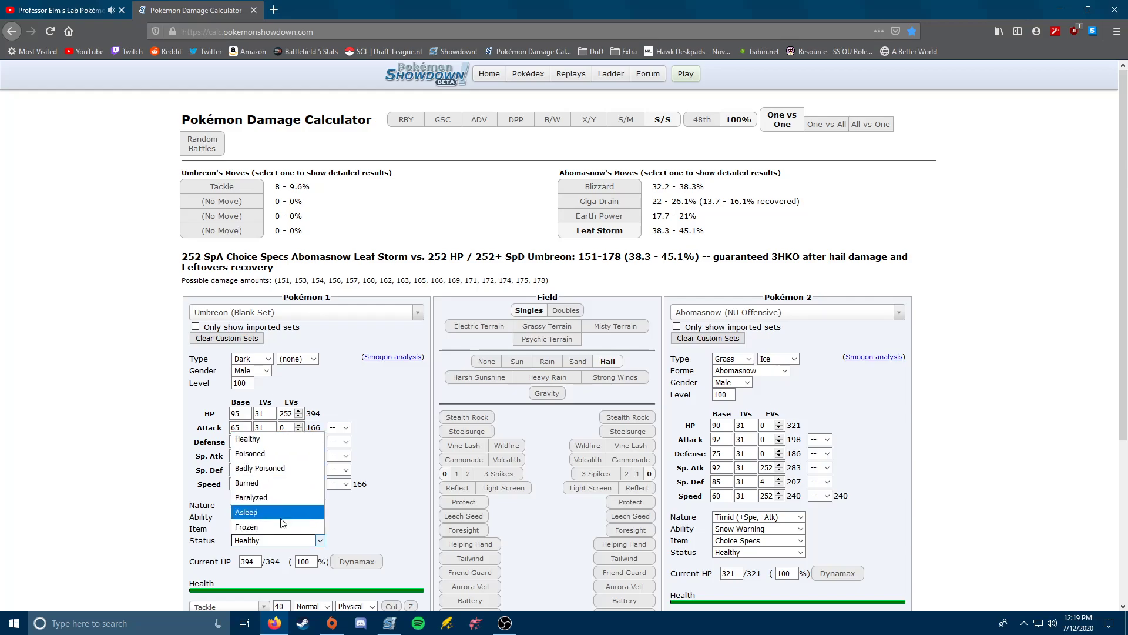
pyautogui.click(281, 475)
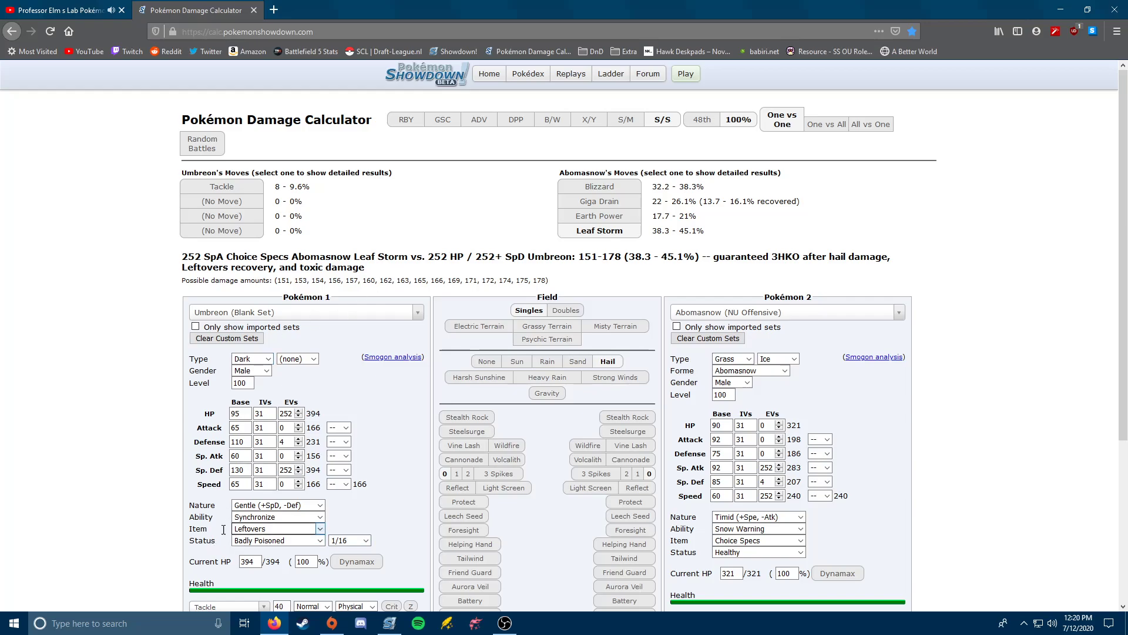
pyautogui.click(349, 542)
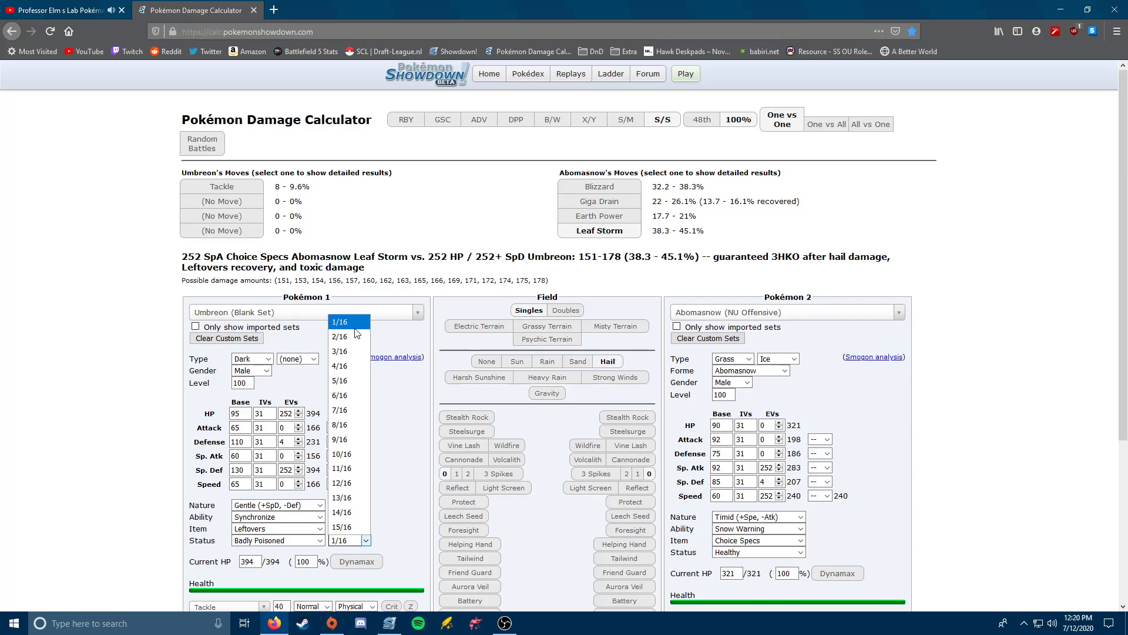
pyautogui.click(358, 359)
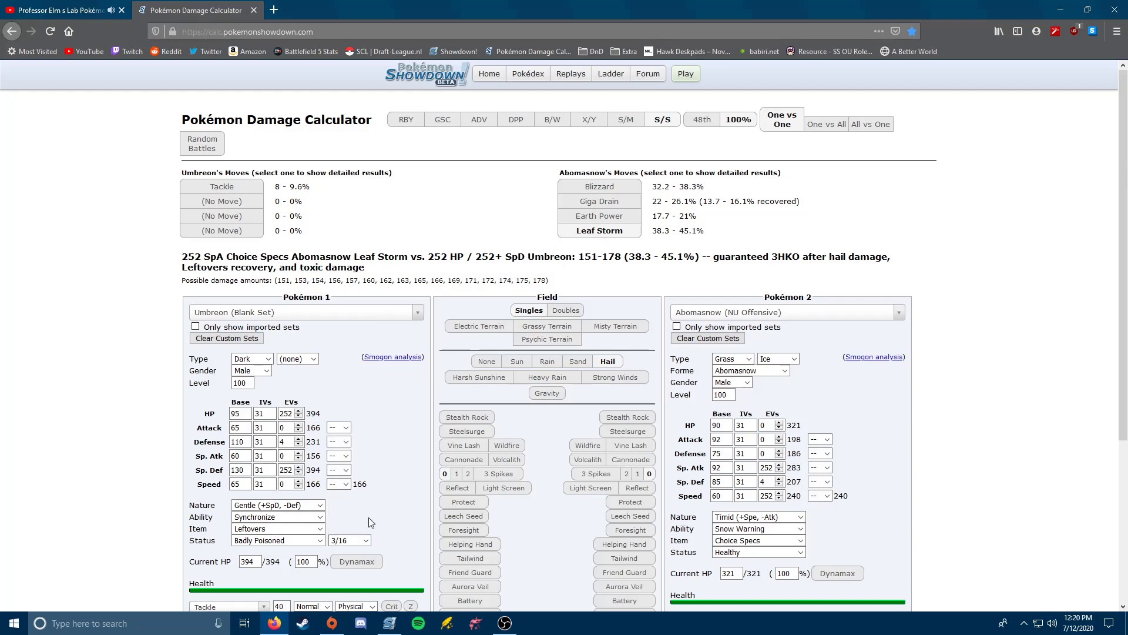
pyautogui.click(350, 540)
pyautogui.click(349, 323)
# - Set Umbreon's current HP to 75%
pyautogui.doubleClick(303, 561)
pyautogui.click(445, 474)
pyautogui.doubleClick(314, 560)
pyautogui.write('75')
# - Try Dynamax on Umbreon and on Abomasnow to compare the damage, and turn it off for both
pyautogui.click(351, 568)
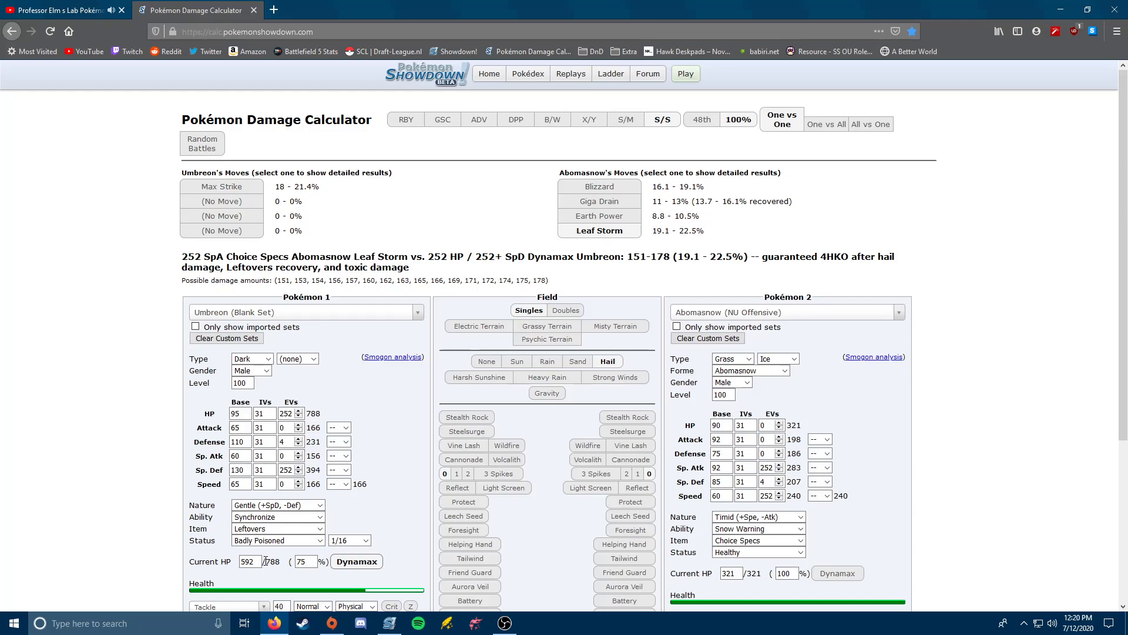
pyautogui.click(341, 563)
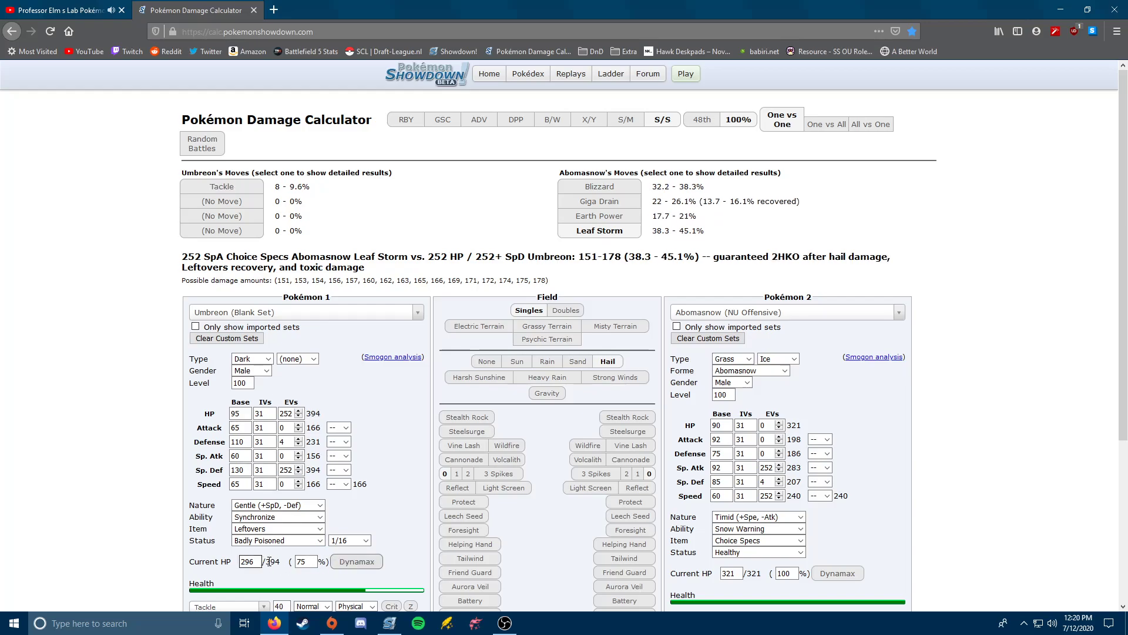
pyautogui.click(373, 564)
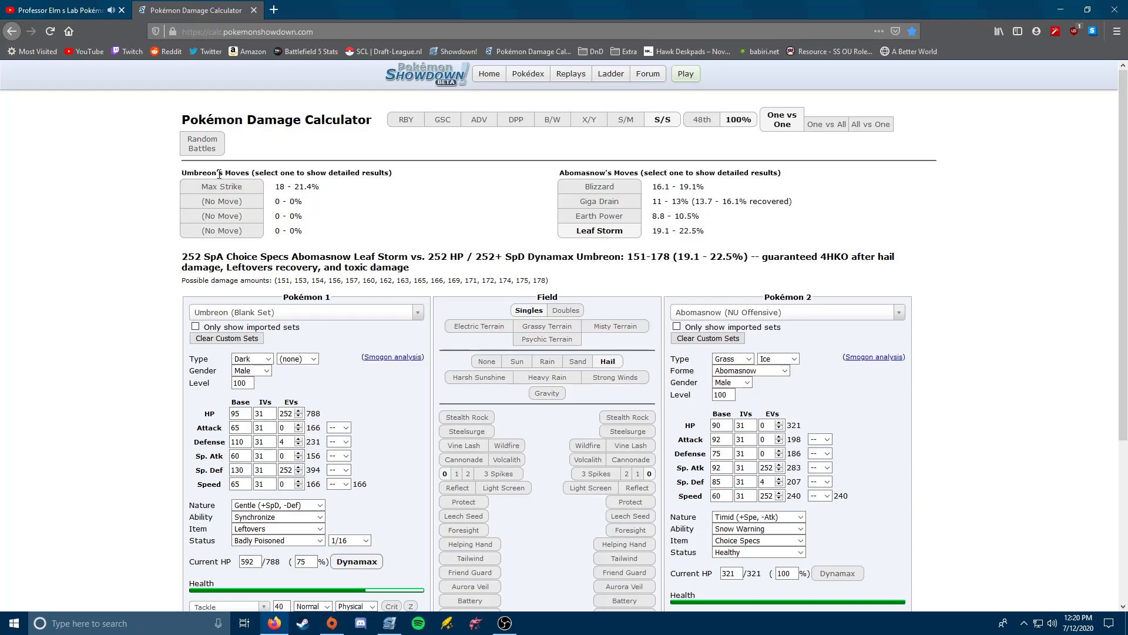
pyautogui.click(851, 575)
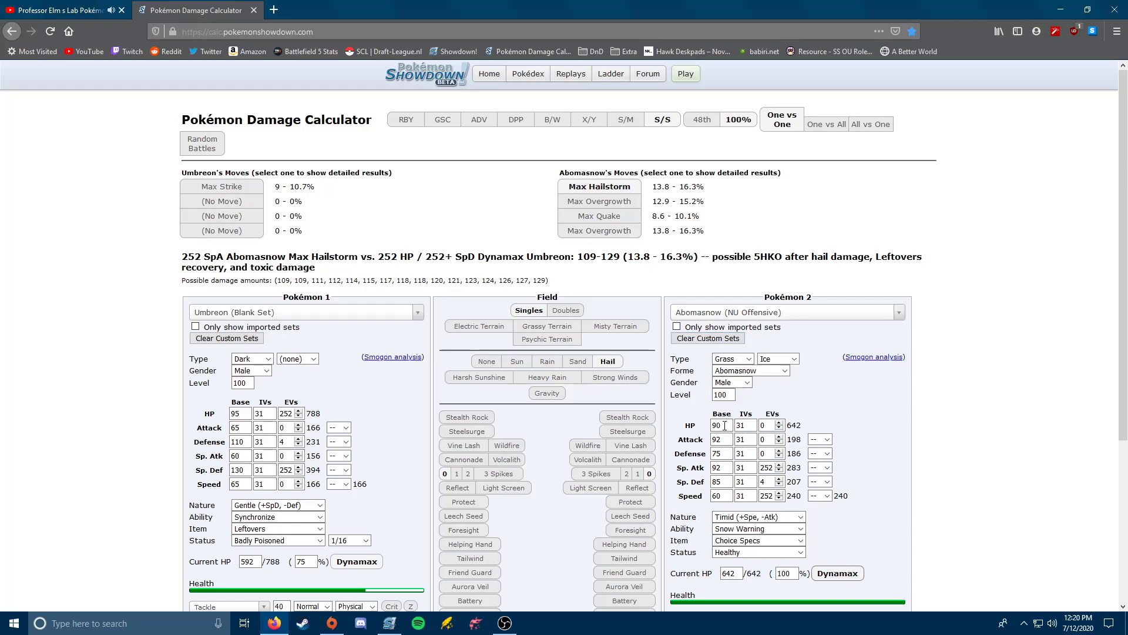
pyautogui.click(838, 574)
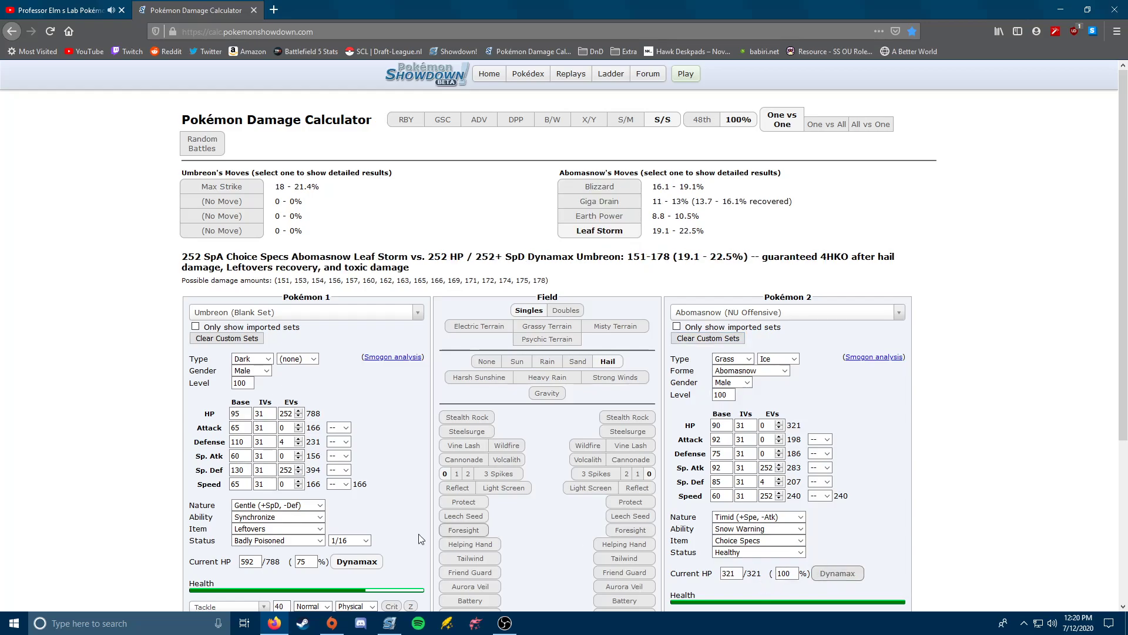
pyautogui.click(357, 561)
# - Add Toxic as Umbreon's second move and check its damage result
pyautogui.scroll(-3, 385, 504)
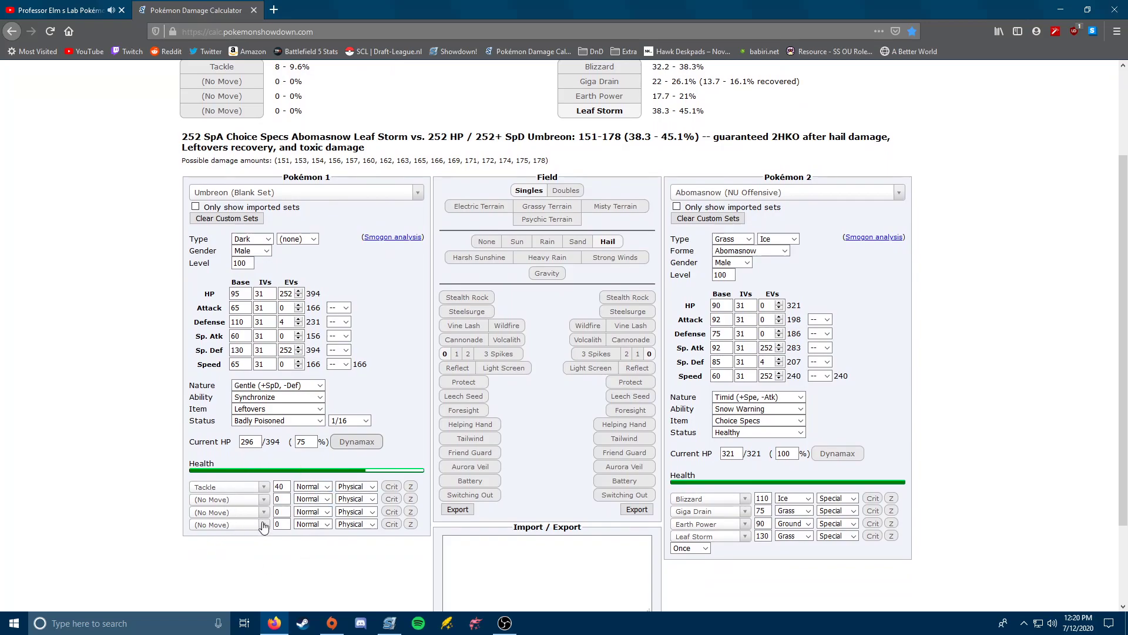
pyautogui.click(212, 504)
pyautogui.write('toxi')
pyautogui.press('Return')
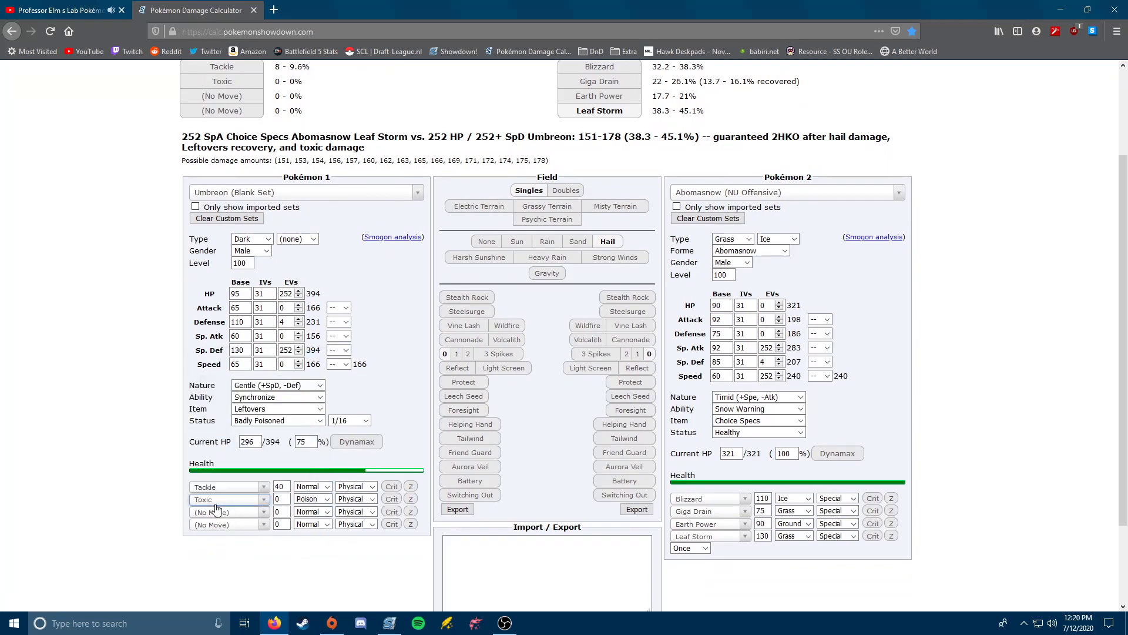
pyautogui.scroll(3, 216, 509)
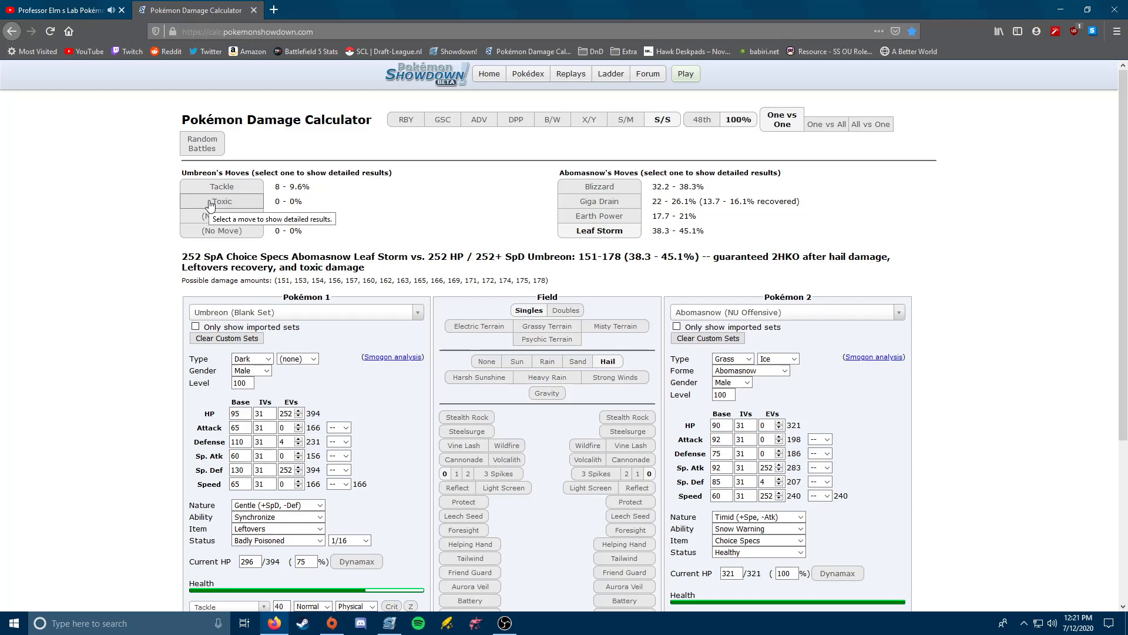
# - Add Night Shade as Umbreon's third move and show its detailed damage results against Abomasnow
pyautogui.scroll(-3, 209, 204)
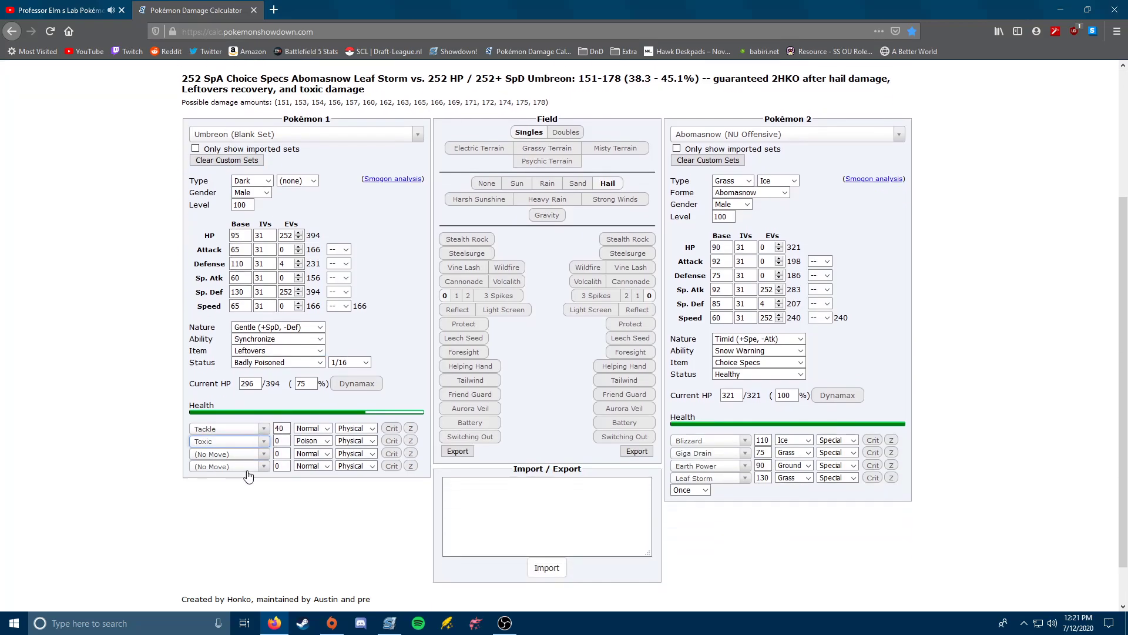
pyautogui.click(210, 453)
pyautogui.write('night')
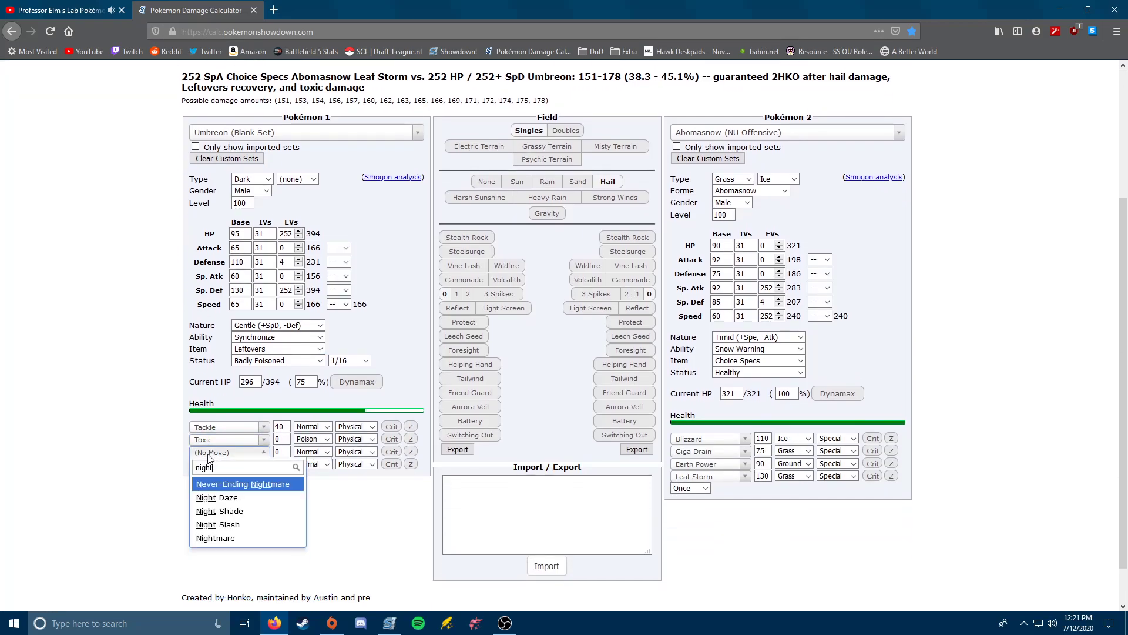
pyautogui.click(219, 511)
pyautogui.scroll(3, 234, 221)
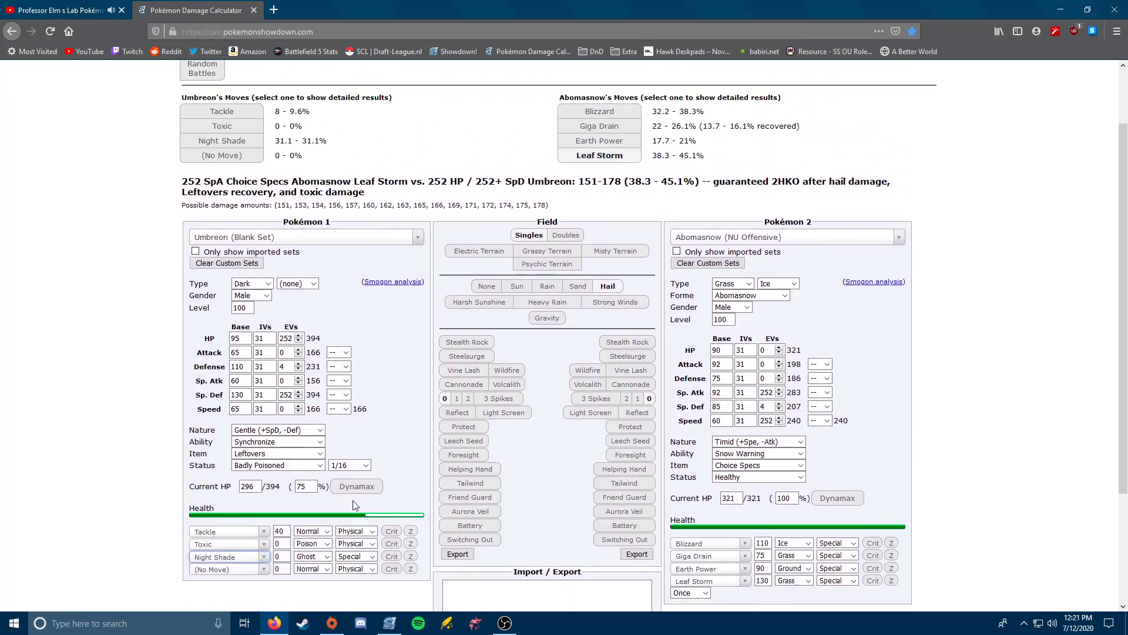
pyautogui.click(242, 218)
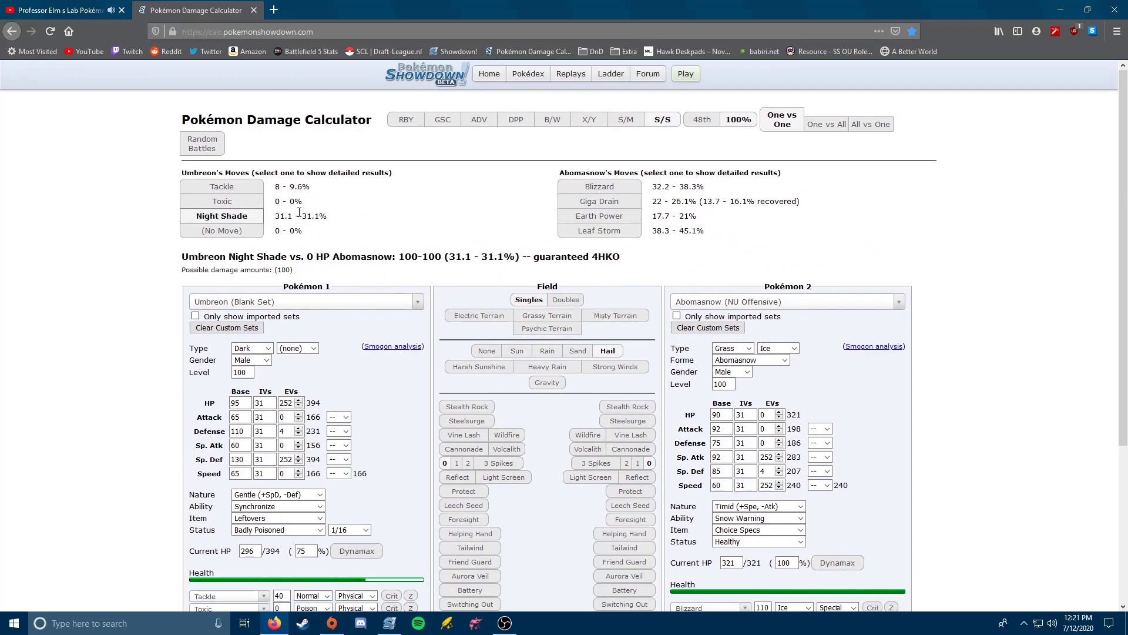
# - Replace Umbreon with Cinderace's OU Offensive Pivot set as Pokémon 1
pyautogui.scroll(-3, 402, 499)
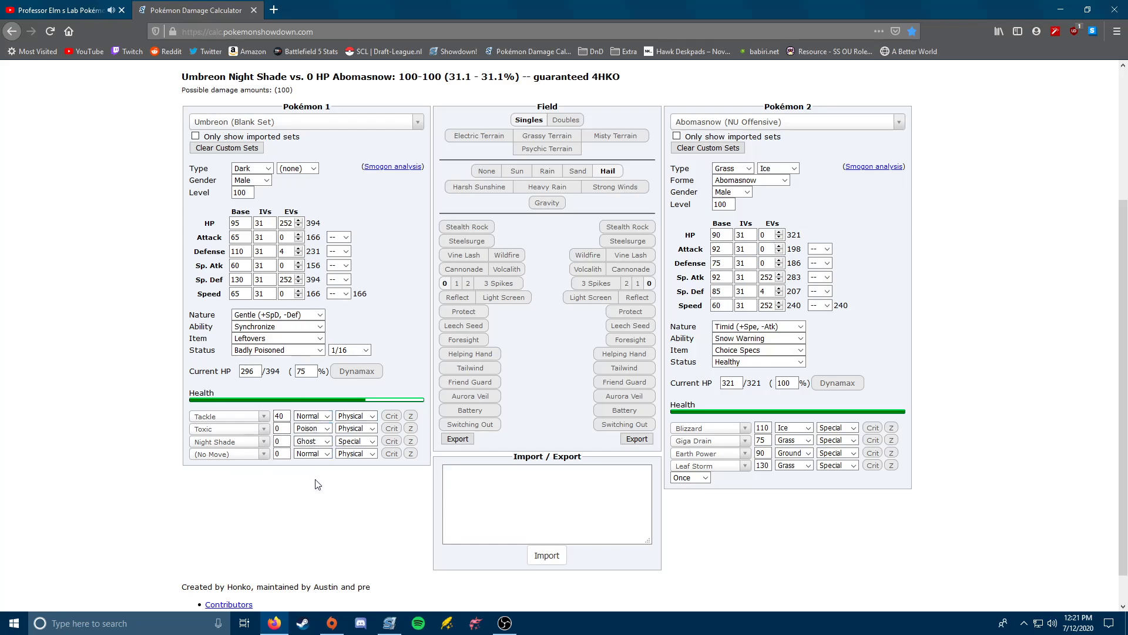
pyautogui.scroll(1, 315, 529)
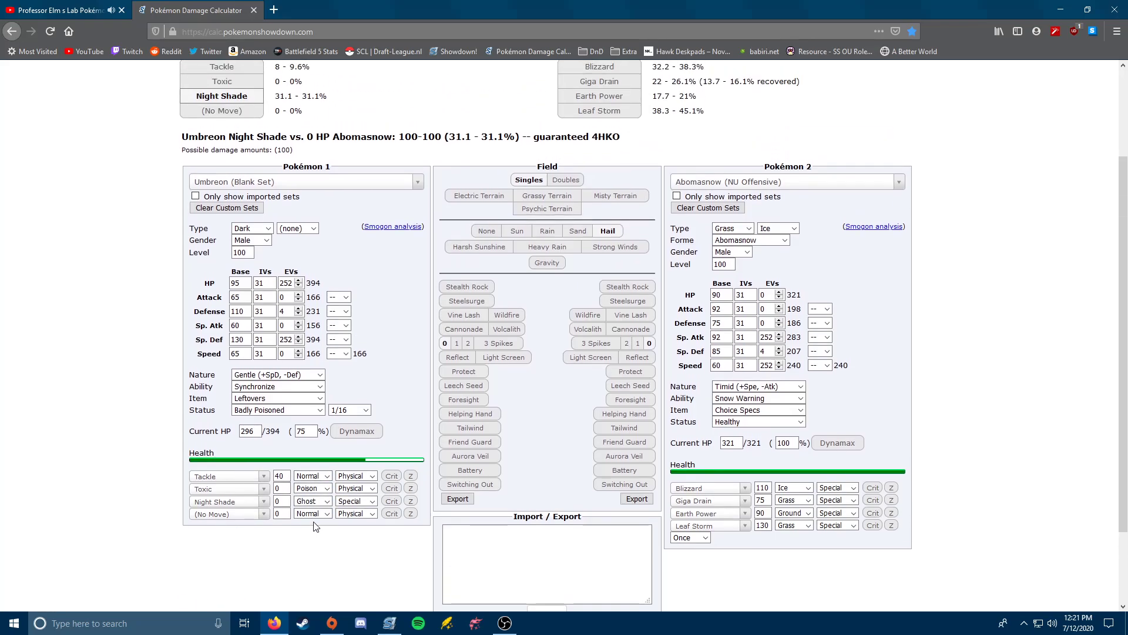
pyautogui.click(270, 184)
pyautogui.write('cinderace')
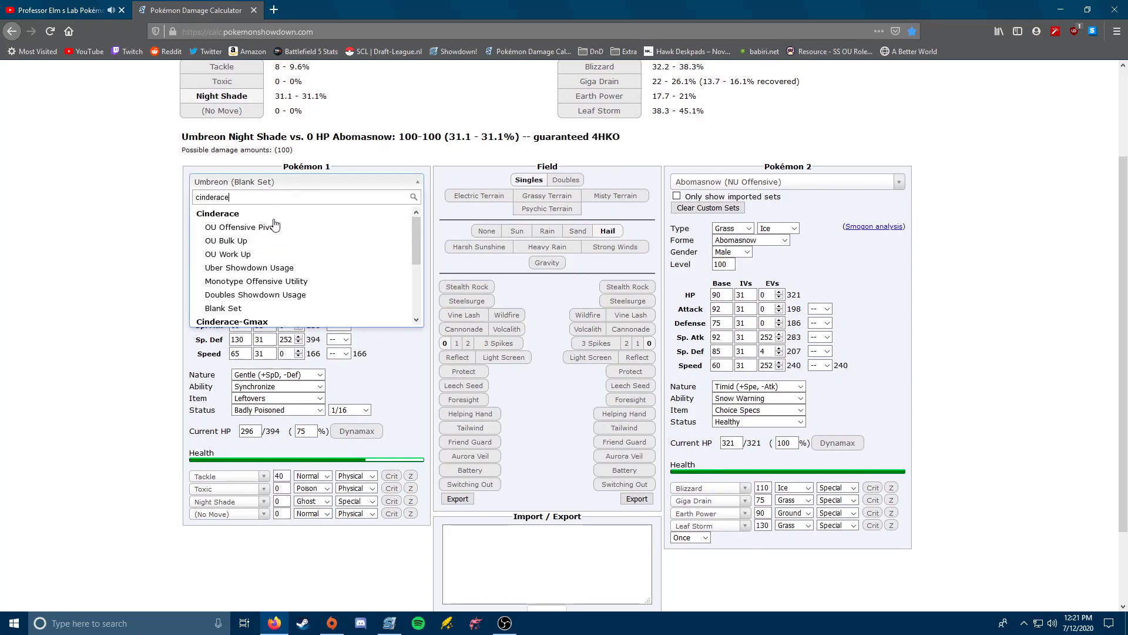
pyautogui.click(275, 227)
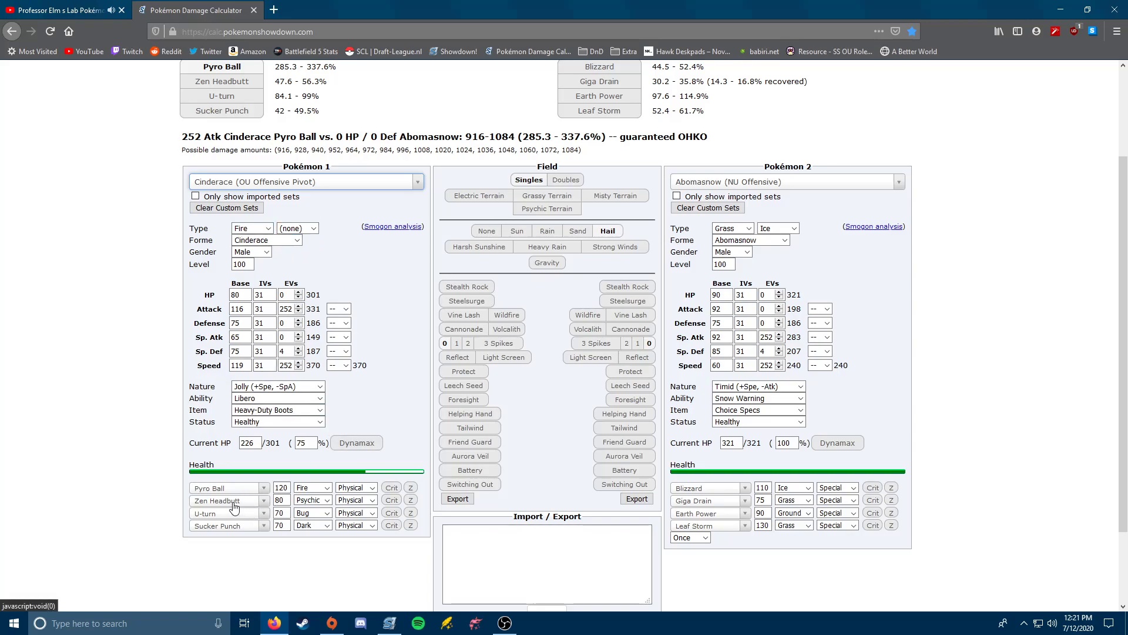
# - Show the detailed results for Cinderace's Zen Headbutt and change Cinderace's primary type to Psychic
pyautogui.click(238, 84)
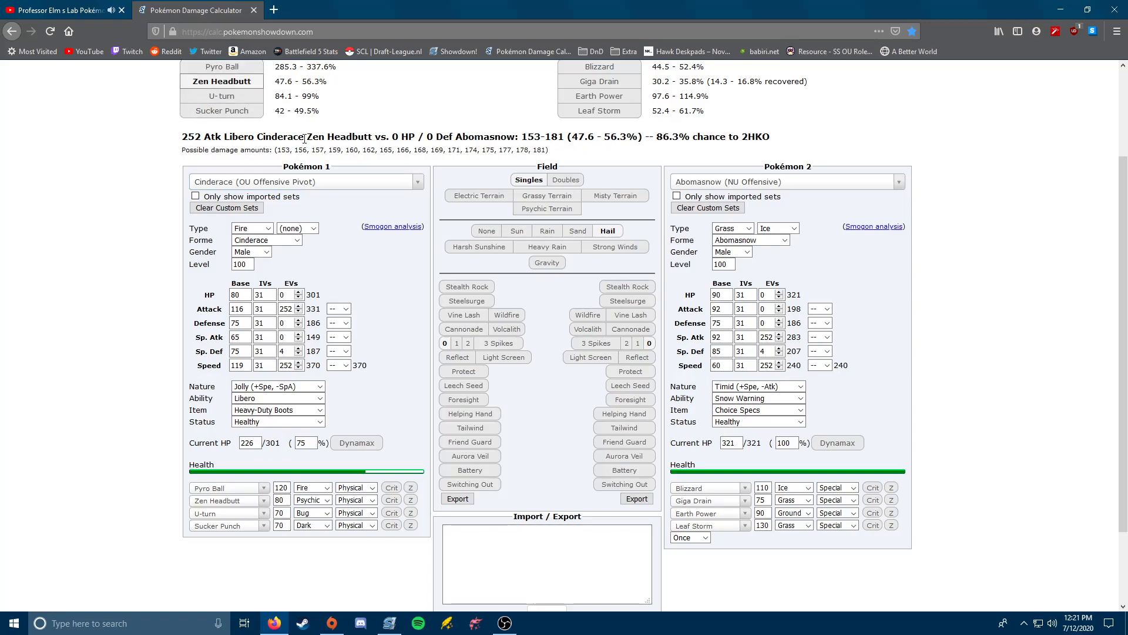
pyautogui.click(252, 228)
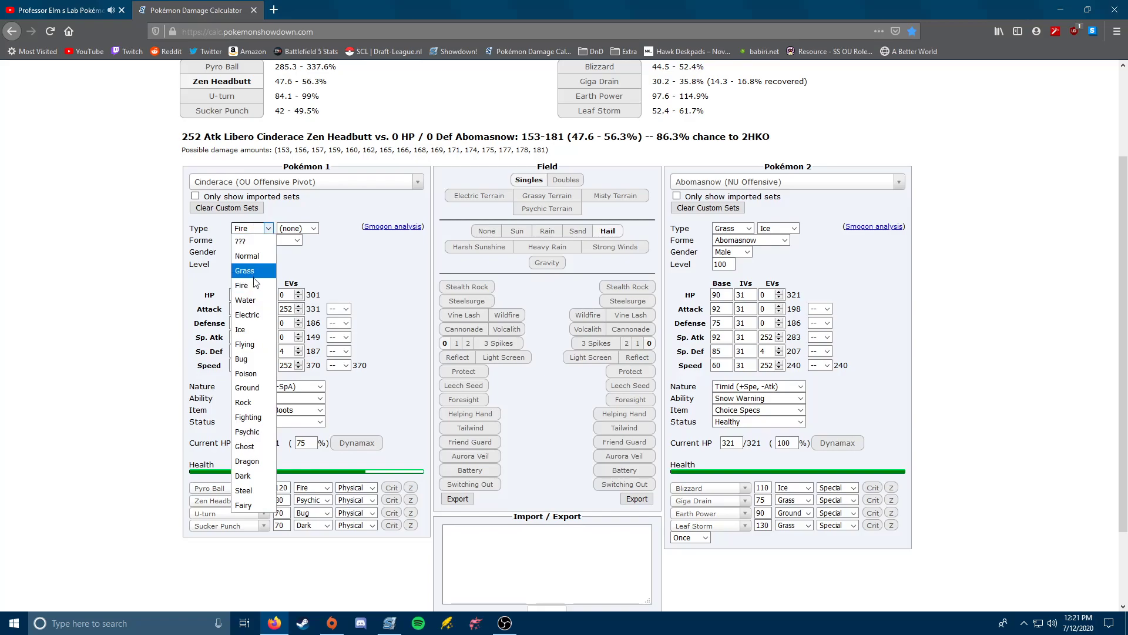
pyautogui.click(260, 435)
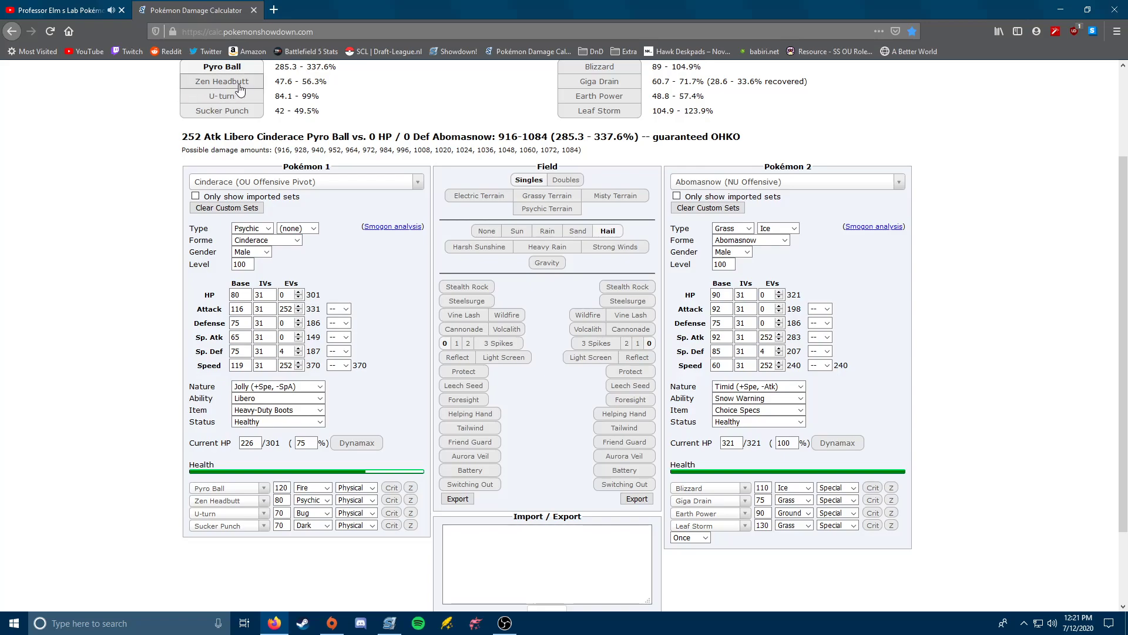
pyautogui.click(291, 243)
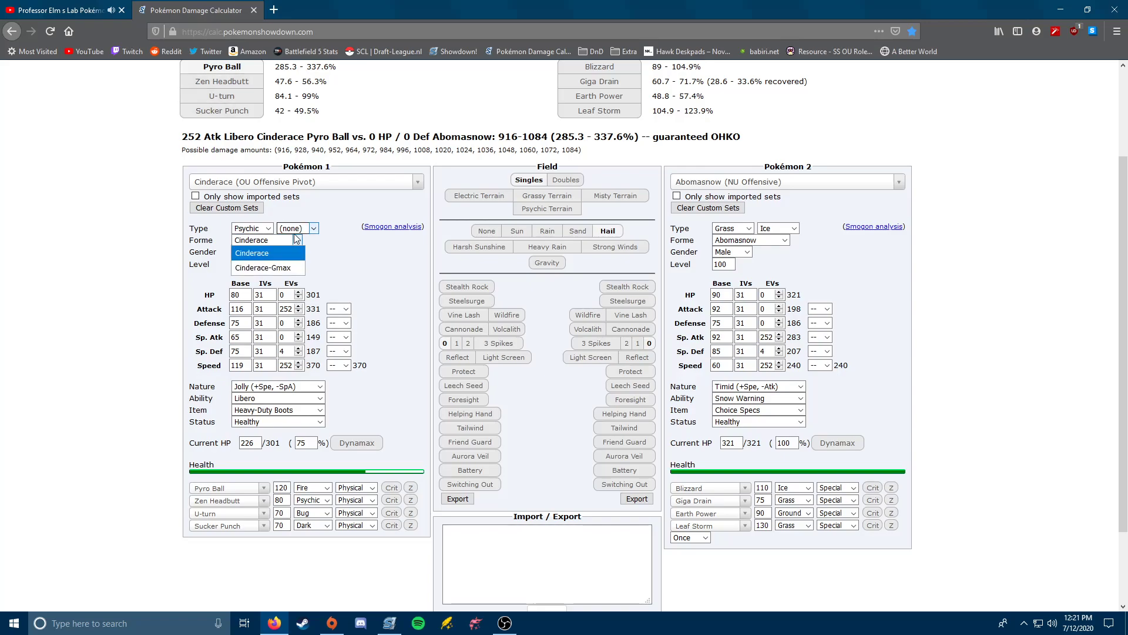
pyautogui.click(338, 274)
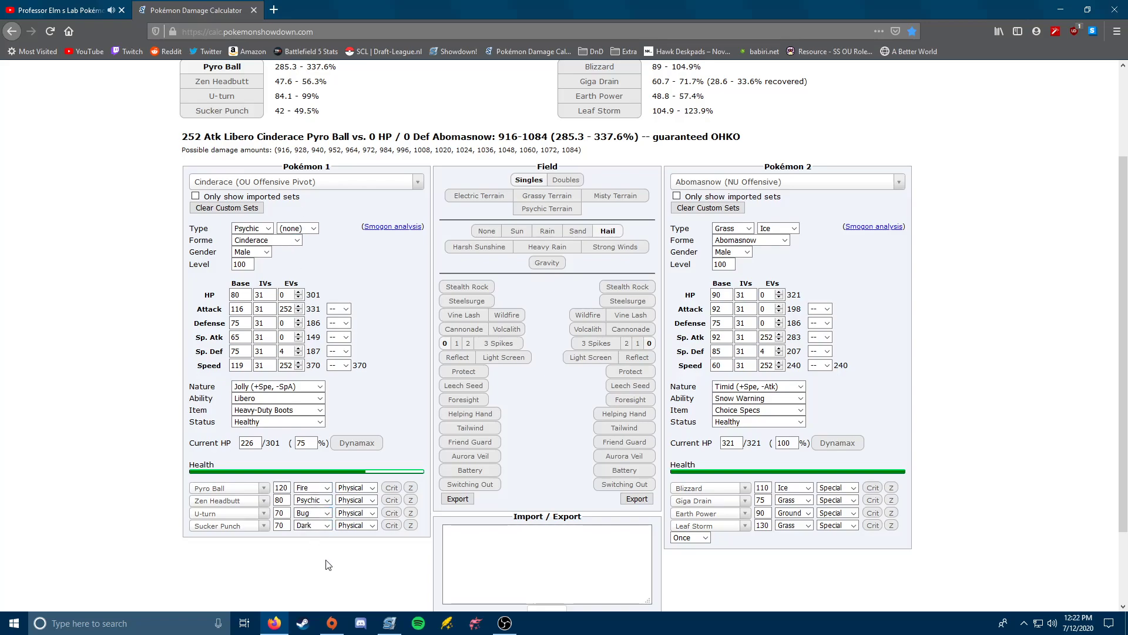
# - Try a critical hit on Cinderace's Pyro Ball to compare the damage, and turn it off again
pyautogui.click(364, 500)
pyautogui.click(360, 506)
pyautogui.click(391, 488)
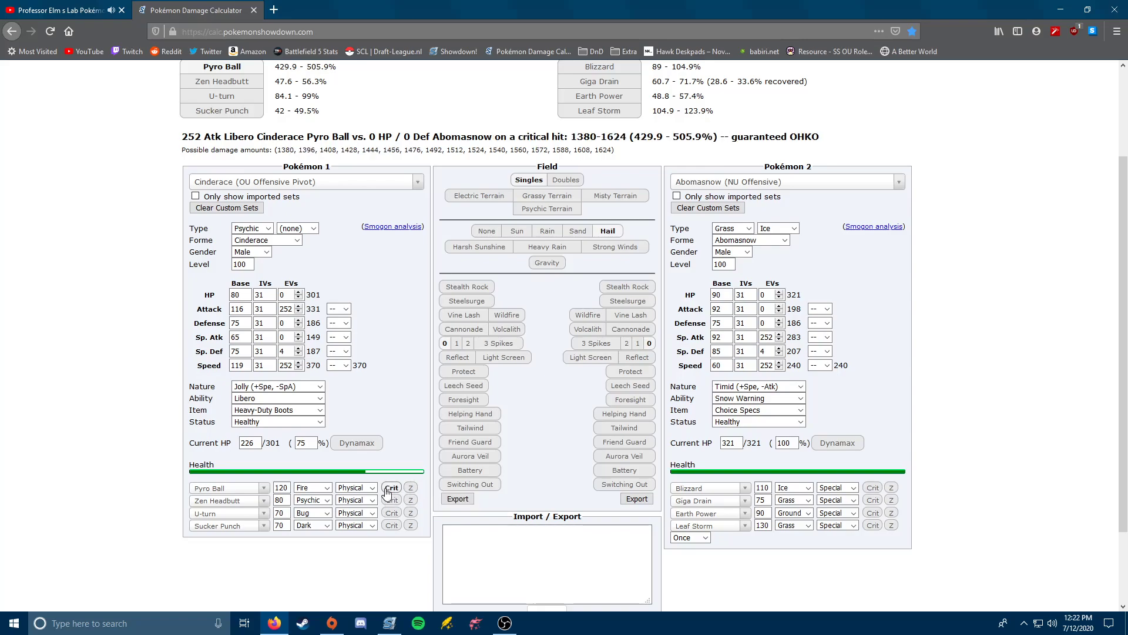
pyautogui.click(389, 491)
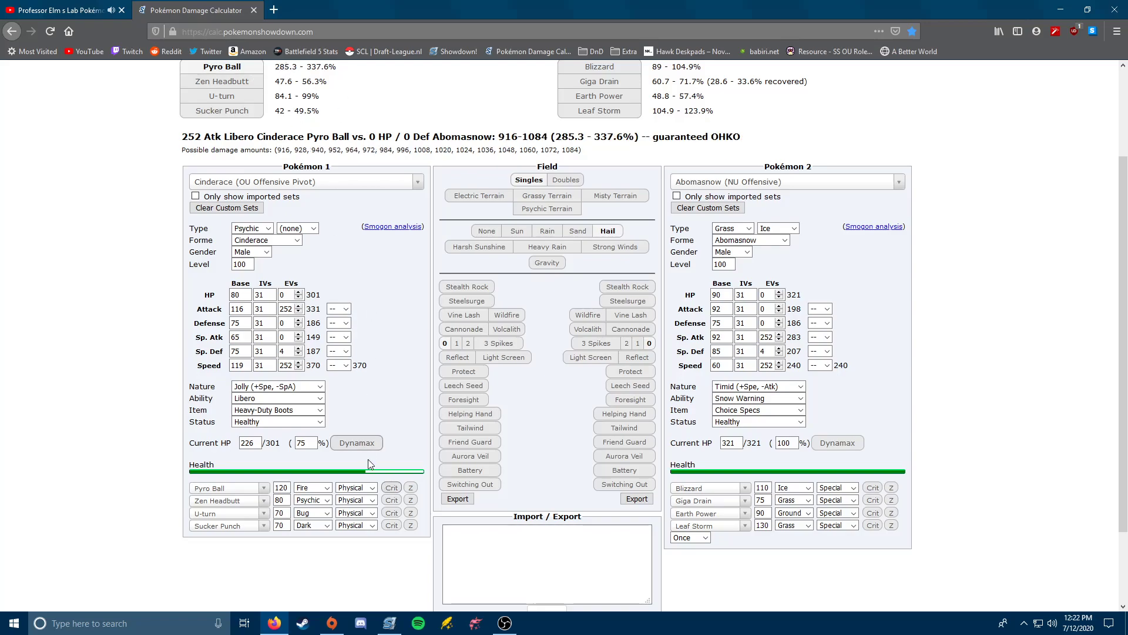
pyautogui.click(391, 488)
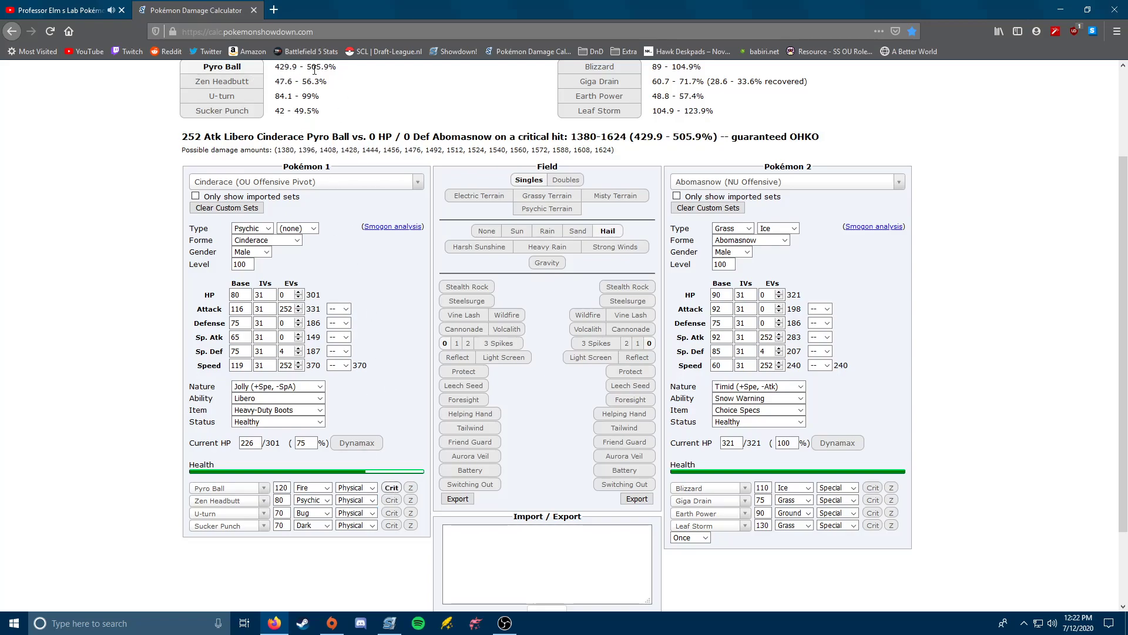
pyautogui.click(392, 489)
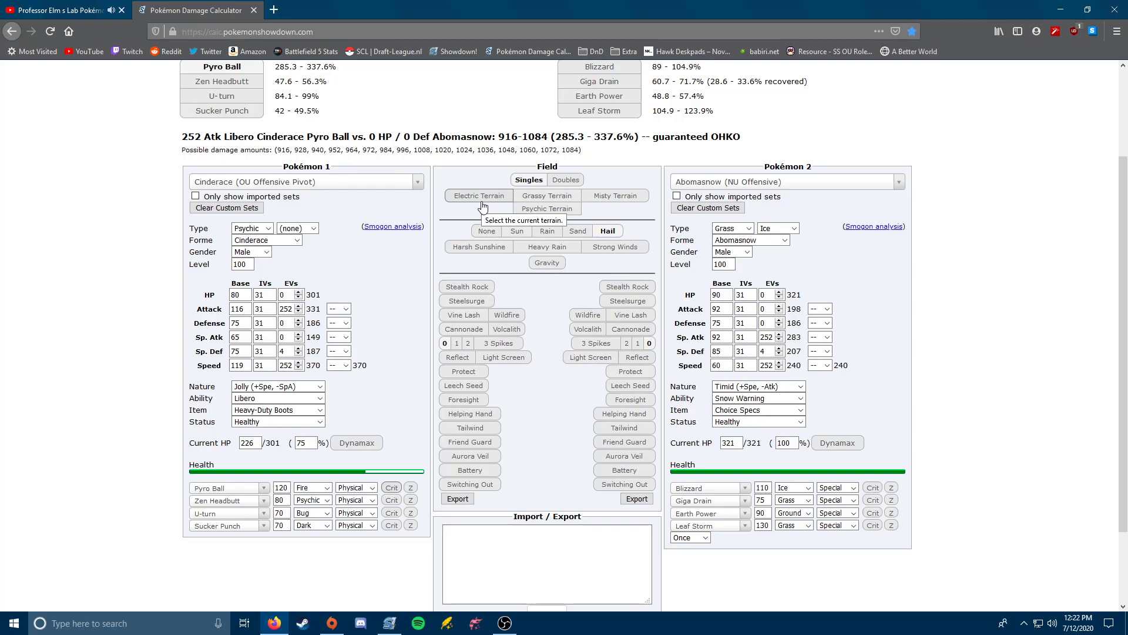
# - Load Rillaboom's OU Swords Dance set as Pokémon 1 and turn off Grassy Terrain to compare Grassy Glide's damage
pyautogui.click(386, 186)
pyautogui.write('r')
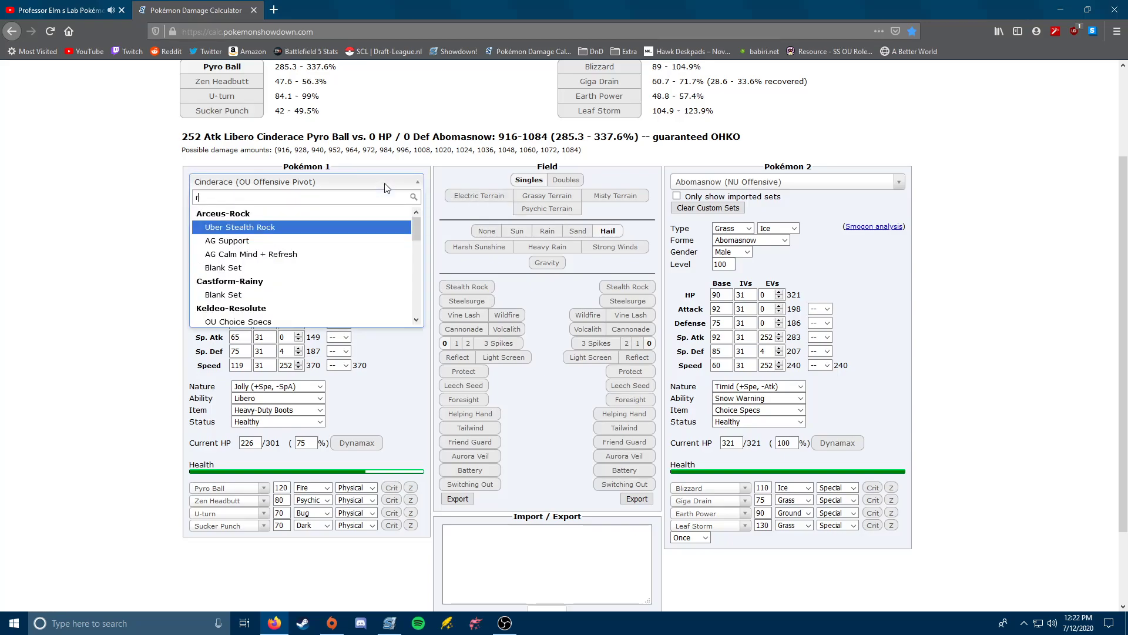
pyautogui.write('illaboom')
pyautogui.press('Return')
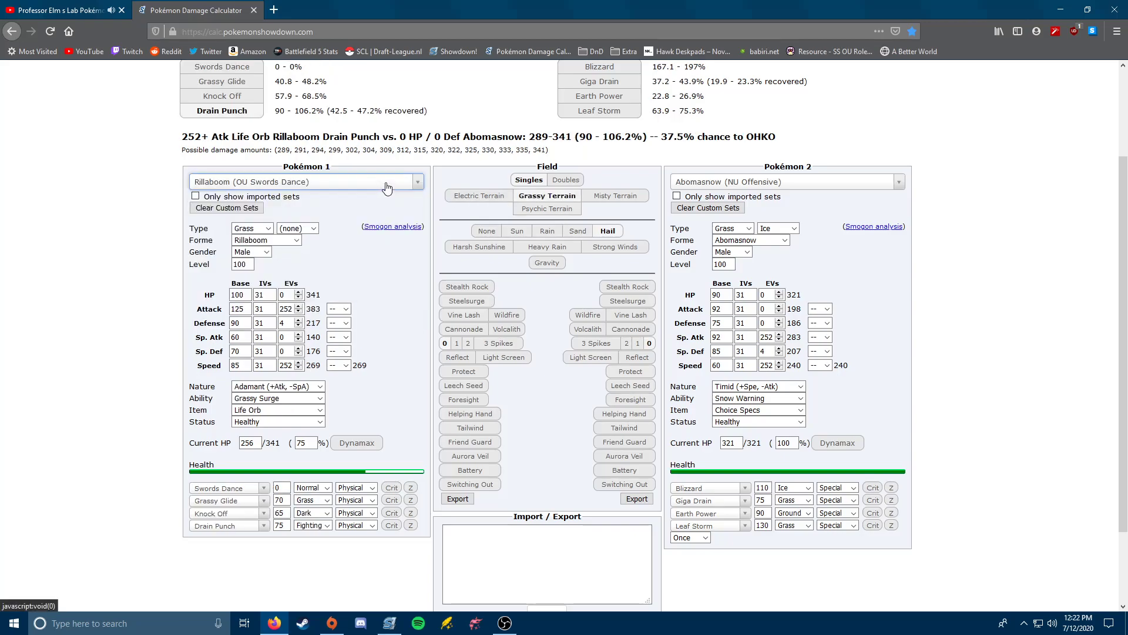
pyautogui.click(552, 202)
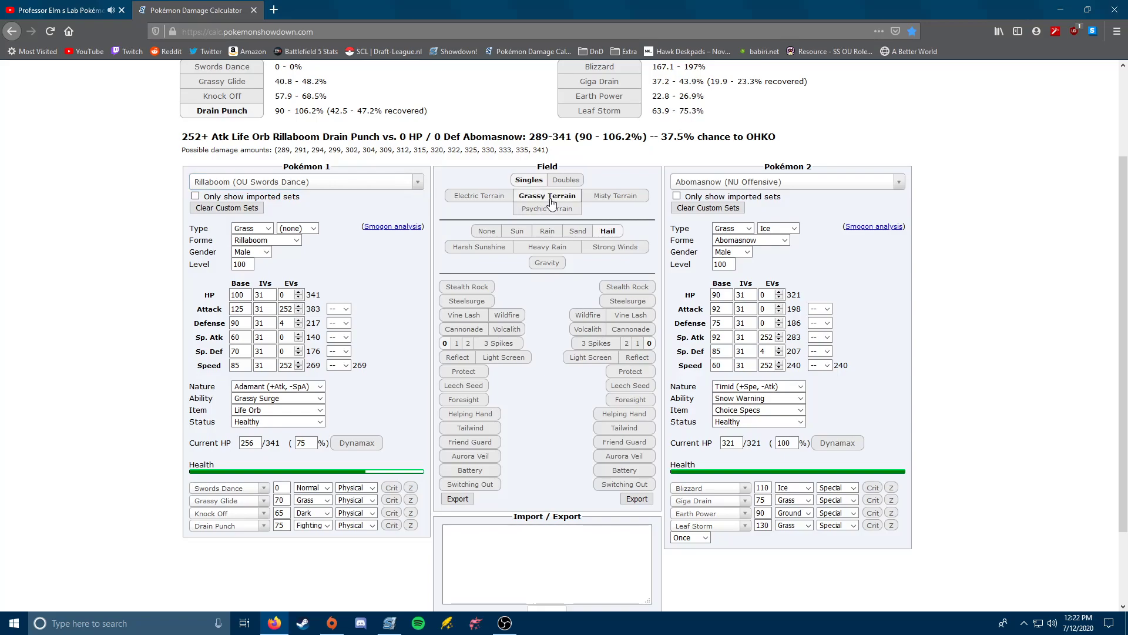
pyautogui.click(552, 203)
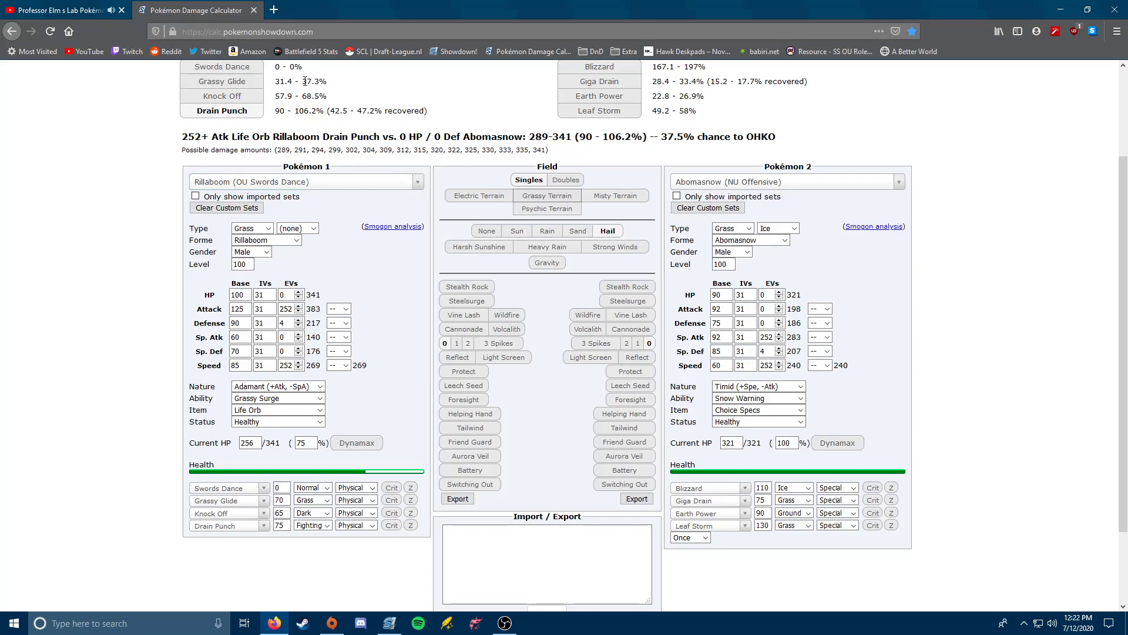
# - Turn Grassy Terrain back on and load Hatterene-Gmax's OU Offensive Trick Room set as Pokémon 1
pyautogui.click(544, 198)
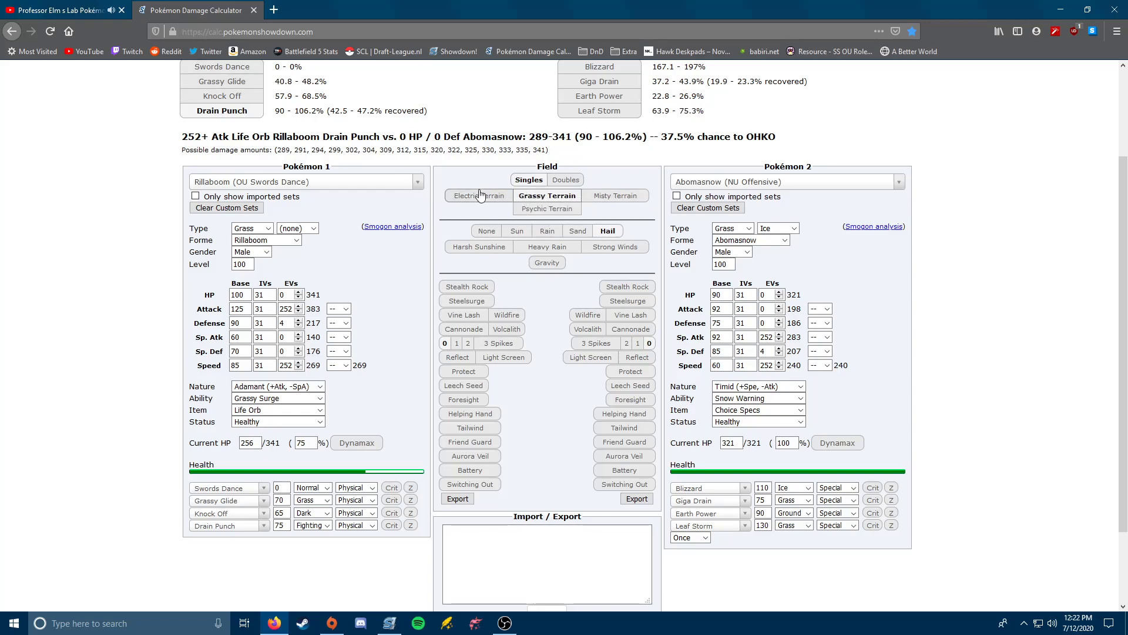
pyautogui.click(392, 185)
pyautogui.write('hat')
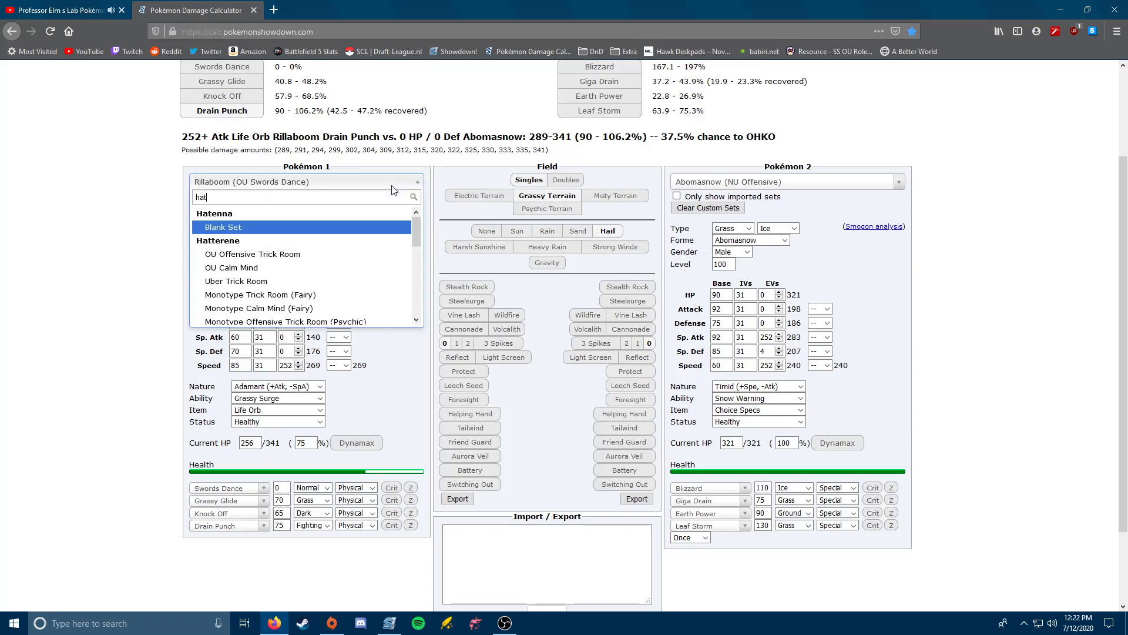
pyautogui.write('tern')
pyautogui.press('BackSpace')
pyautogui.press('BackSpace')
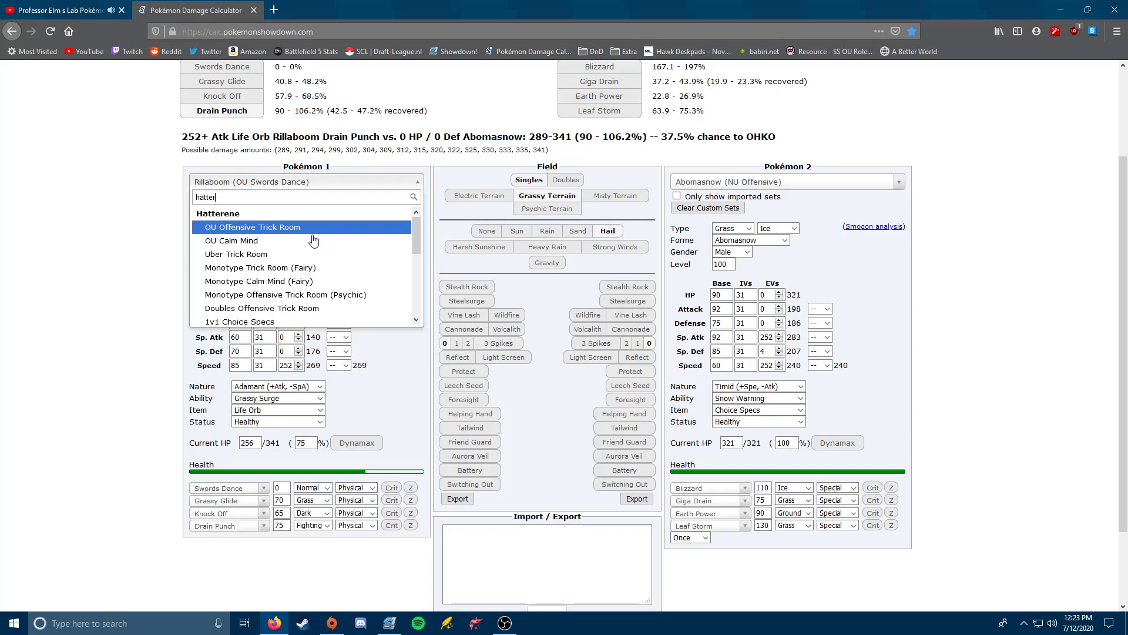
pyautogui.write('e gm')
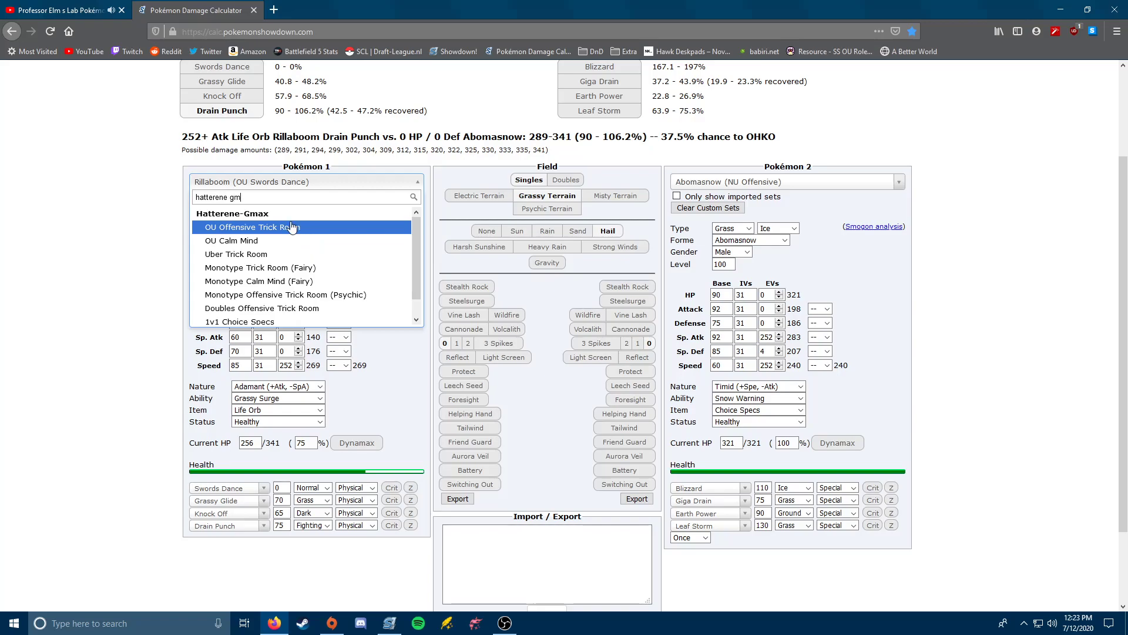
pyautogui.click(292, 227)
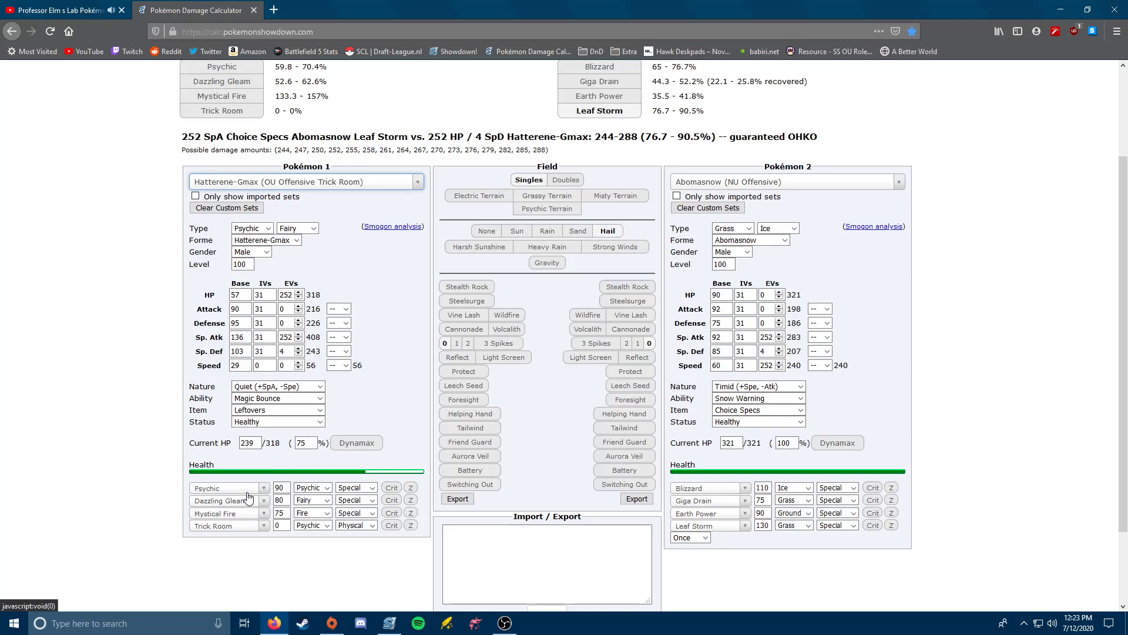
# - Dynamax Hatterene-Gmax, show Max Mindstorm's detailed results, and try Psychic Terrain to compare the damage before turning it off again
pyautogui.click(357, 442)
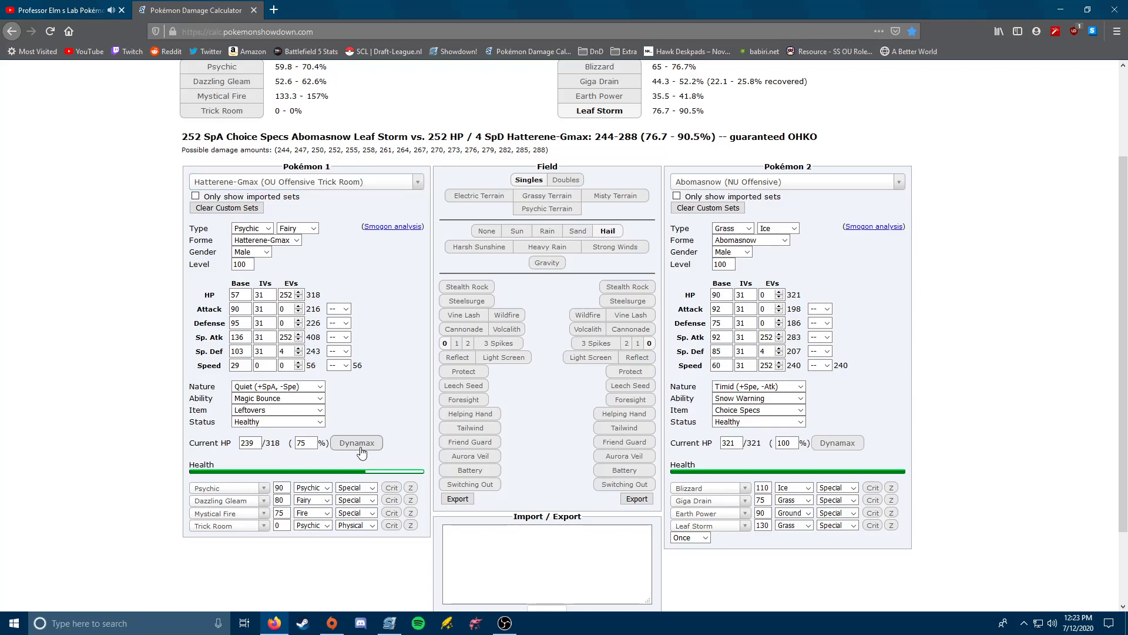
pyautogui.click(248, 67)
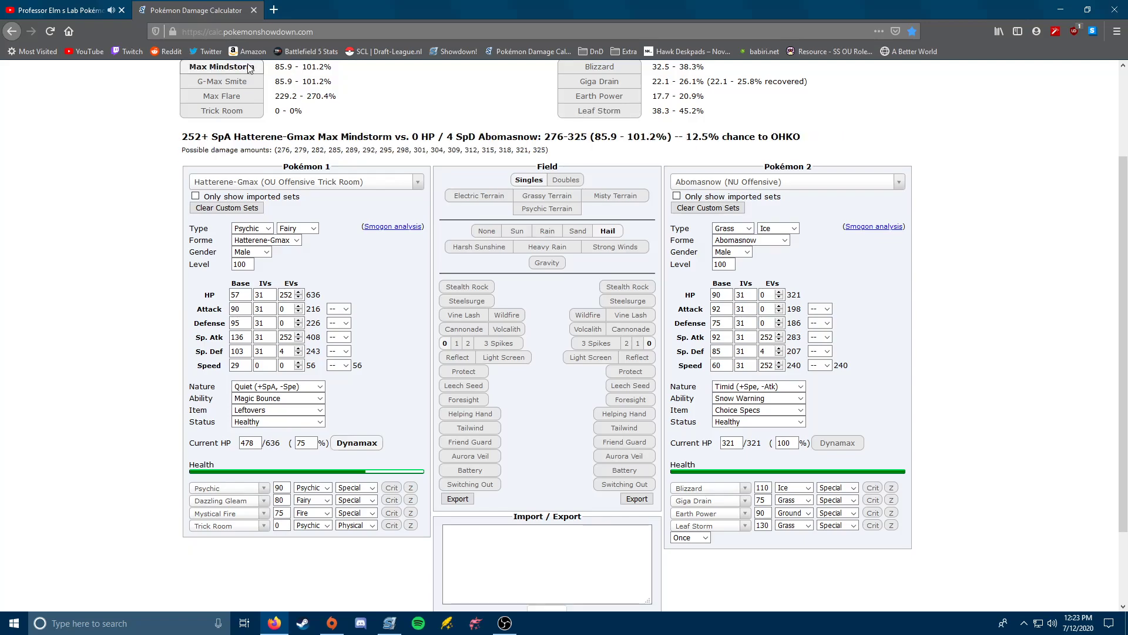
pyautogui.click(573, 210)
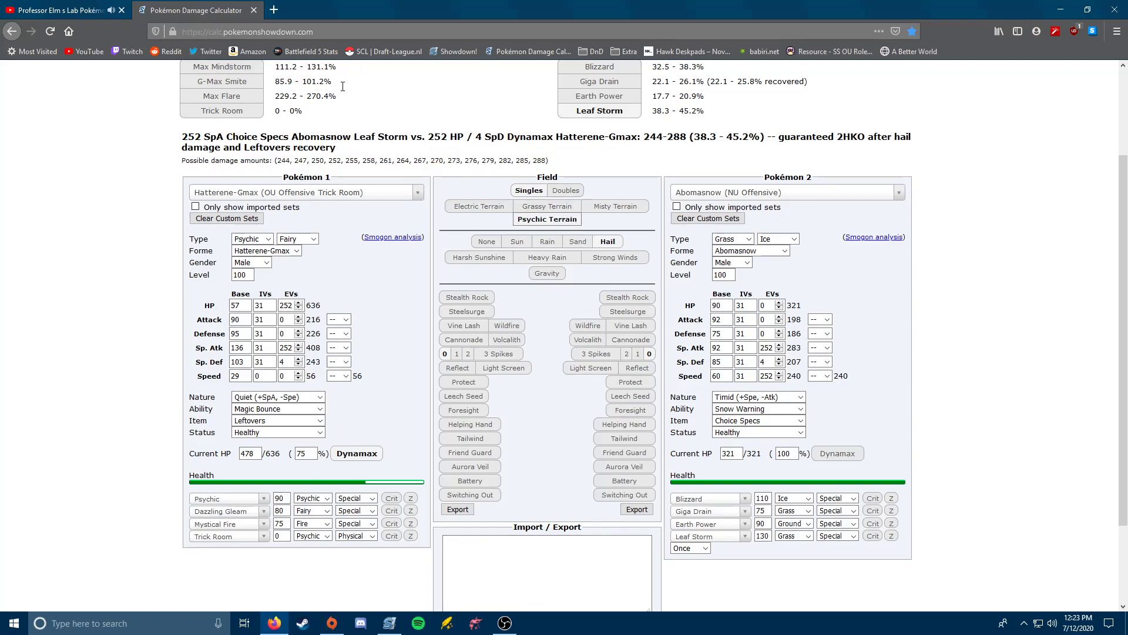
pyautogui.click(527, 220)
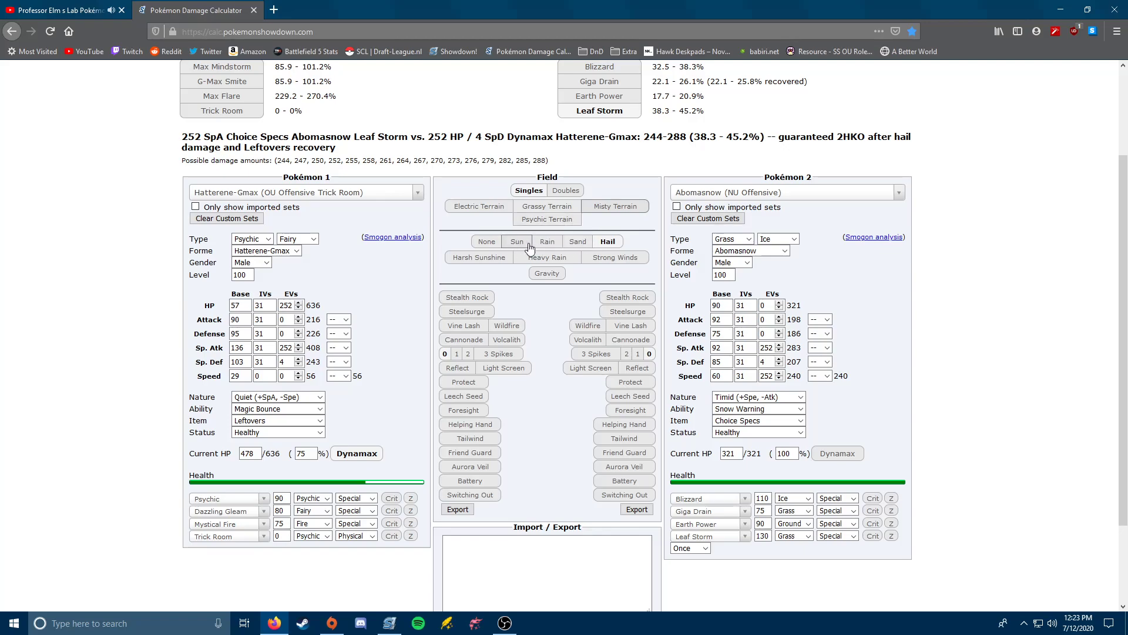
# - Set the weather to None, and try Gravity on the field before turning it off again
pyautogui.click(492, 243)
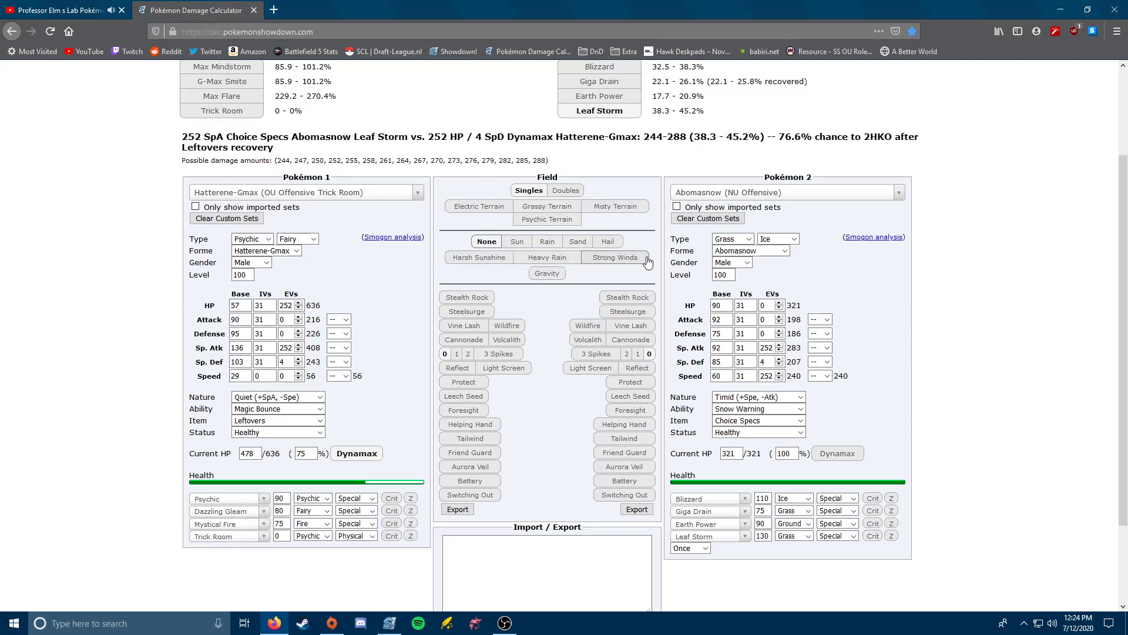
pyautogui.click(559, 276)
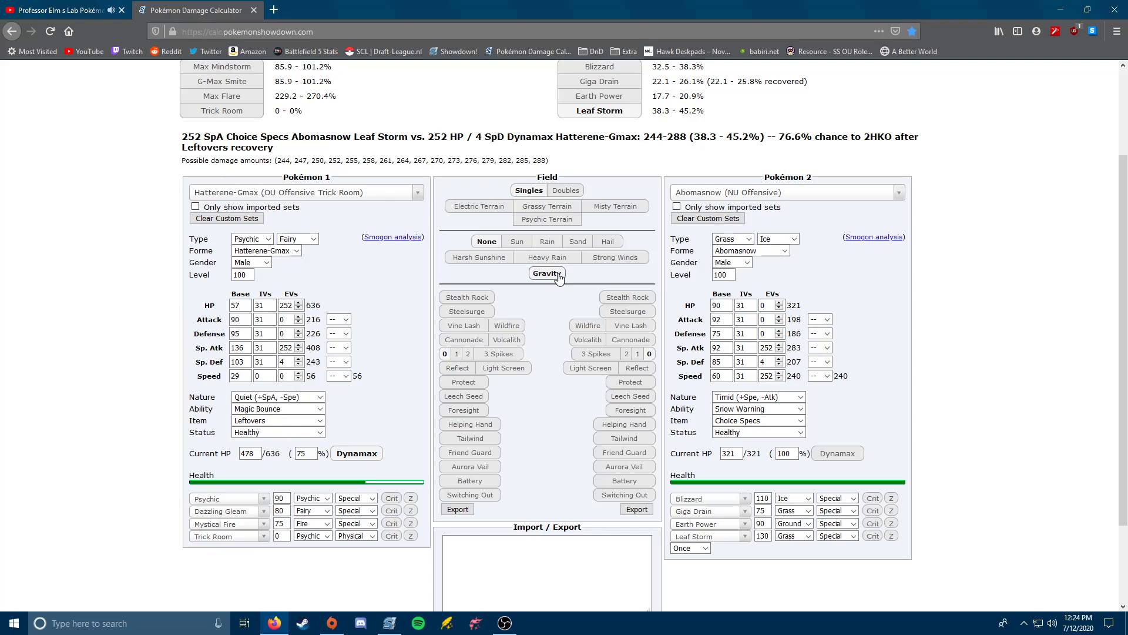
pyautogui.click(550, 278)
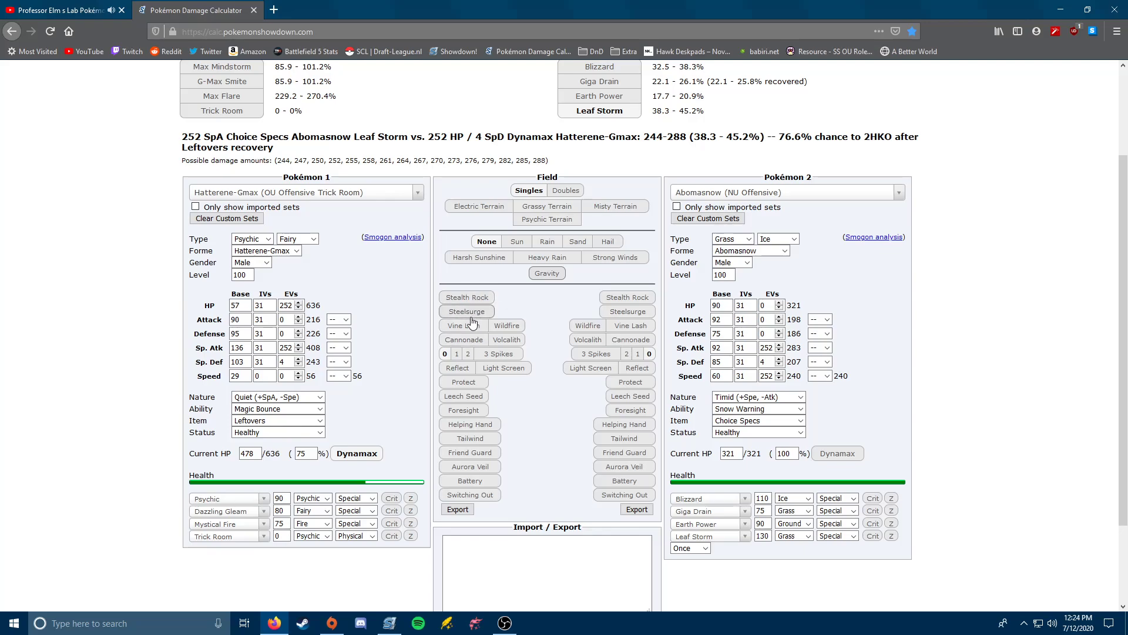
# - Turn off Hatterene-Gmax's Dynamax and try Stealth Rock on each Pokémon's side in turn, leaving both sides clear
pyautogui.click(375, 458)
pyautogui.click(463, 287)
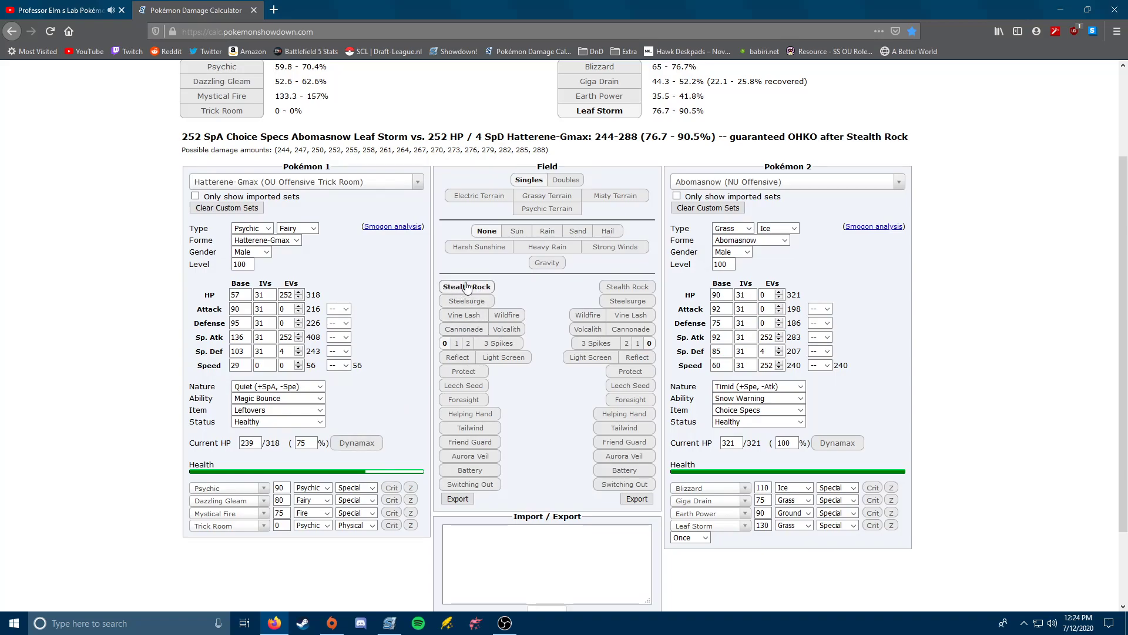
pyautogui.scroll(3, 276, 184)
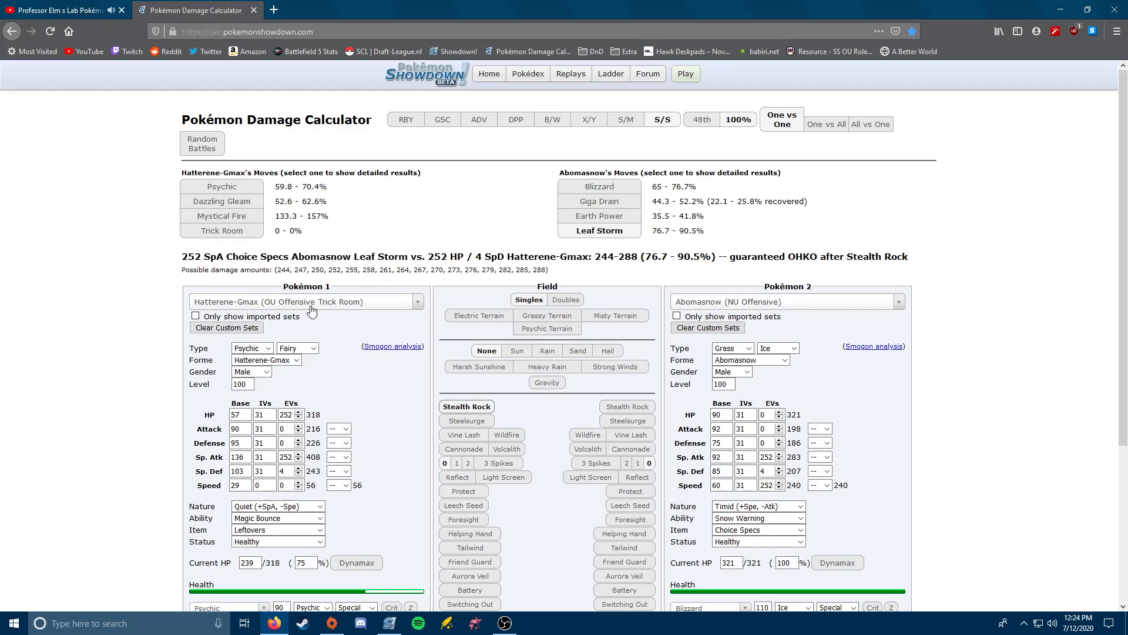
pyautogui.click(465, 407)
pyautogui.click(627, 406)
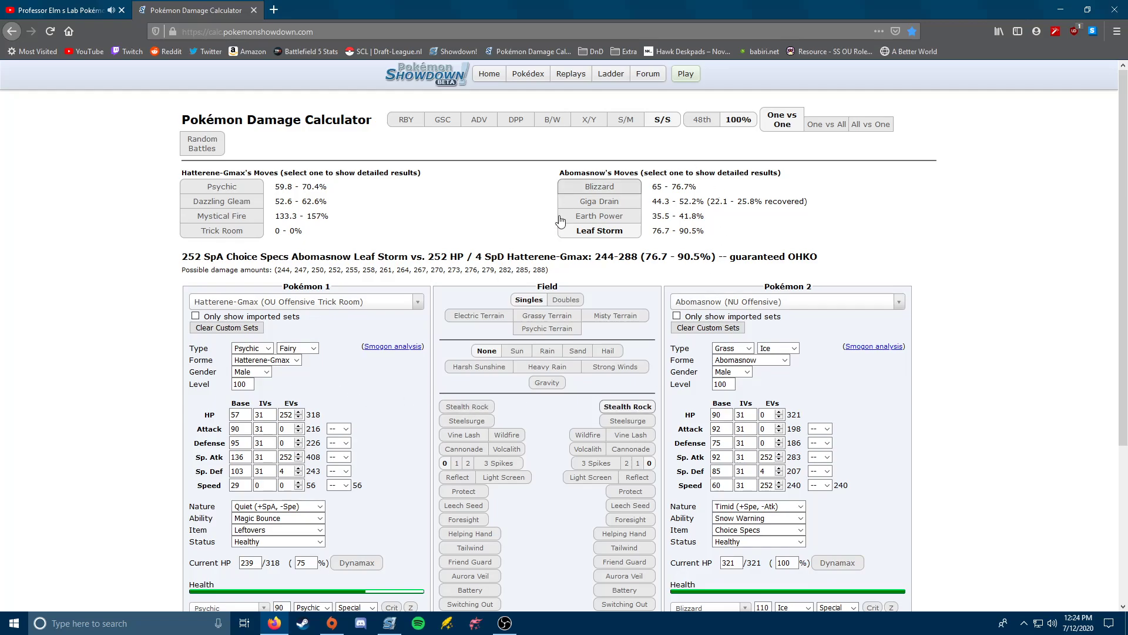
pyautogui.click(637, 411)
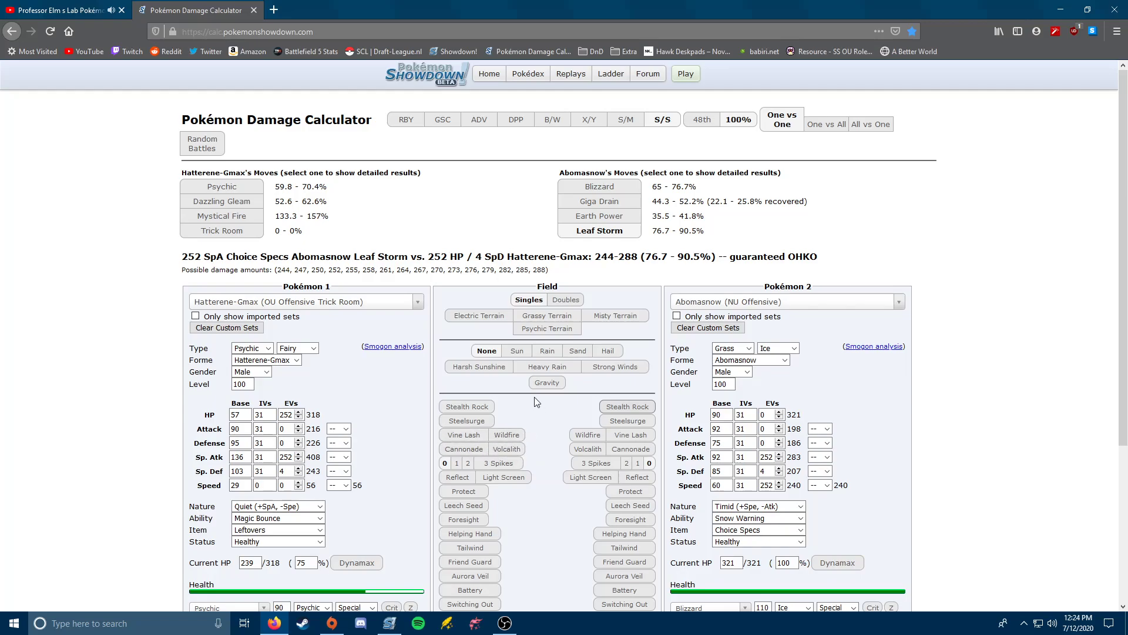
# - Load Charizard-Gmax's OU Showdown Usage set as Pokémon 1 and Dynamax it
pyautogui.click(387, 302)
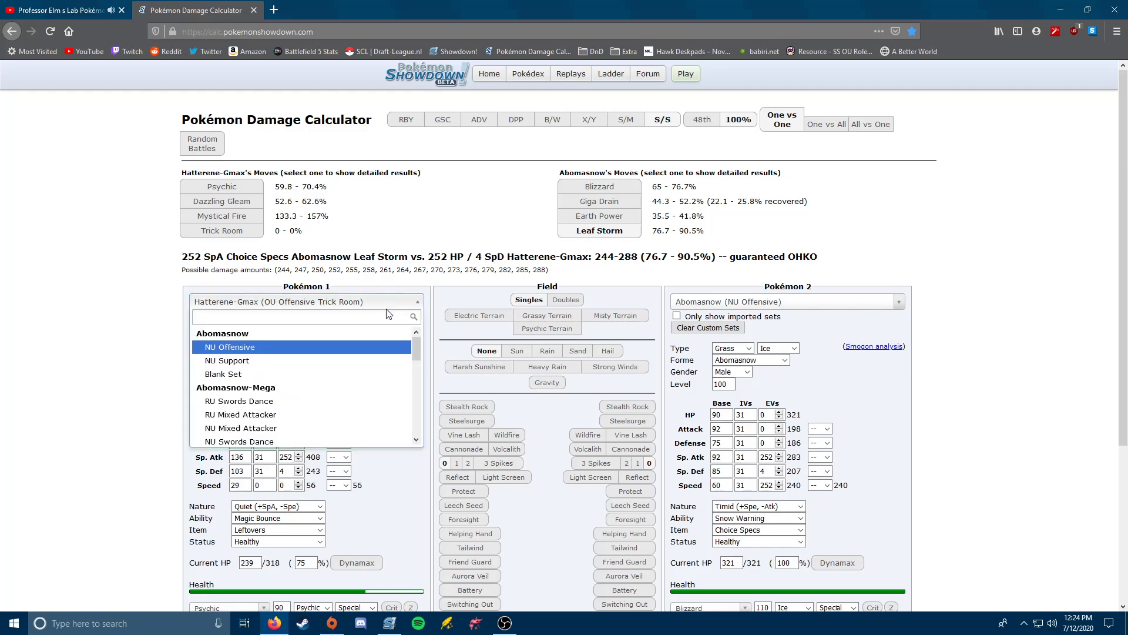
pyautogui.write('charizard g')
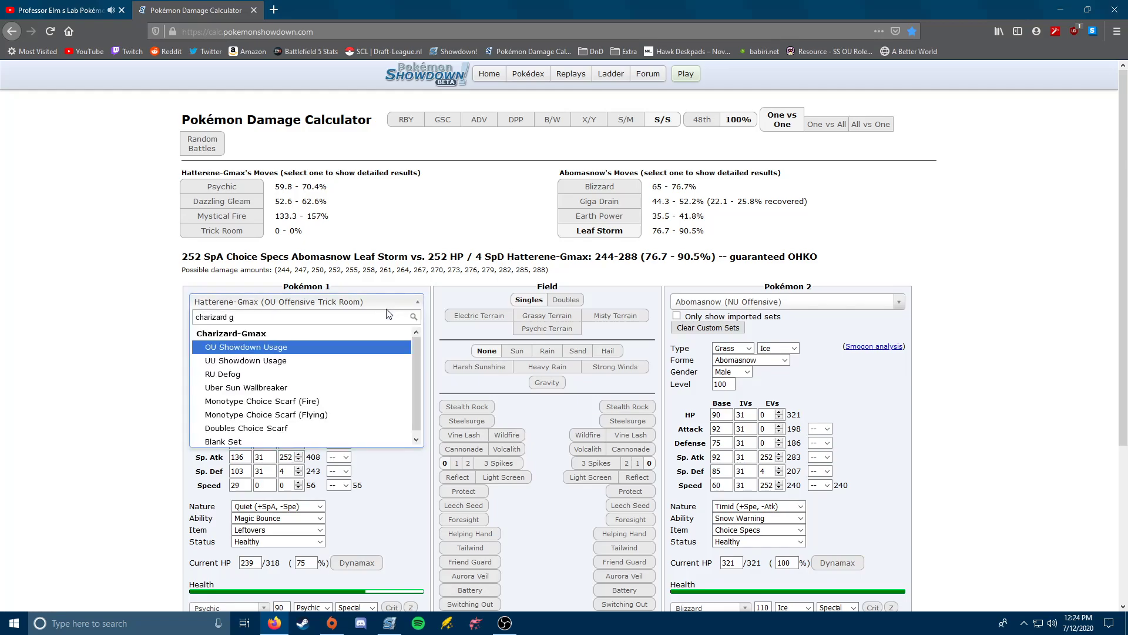
pyautogui.press('Return')
pyautogui.click(370, 565)
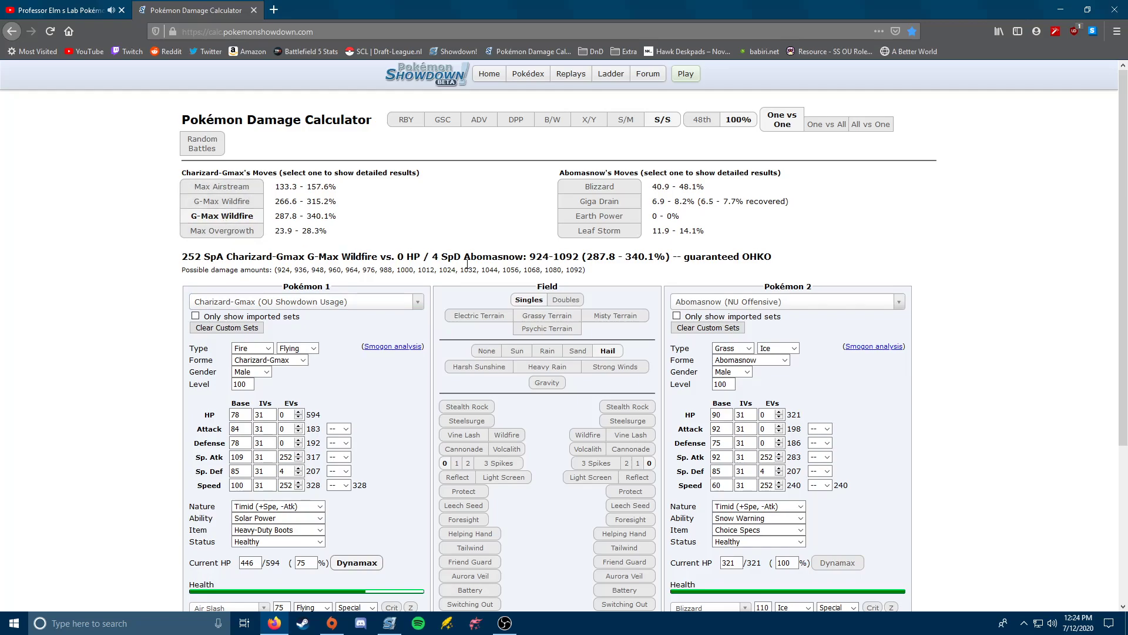
# - Try Wildfire on Charizard's side and turn it off, and try one and three layers of Spikes there
pyautogui.click(517, 435)
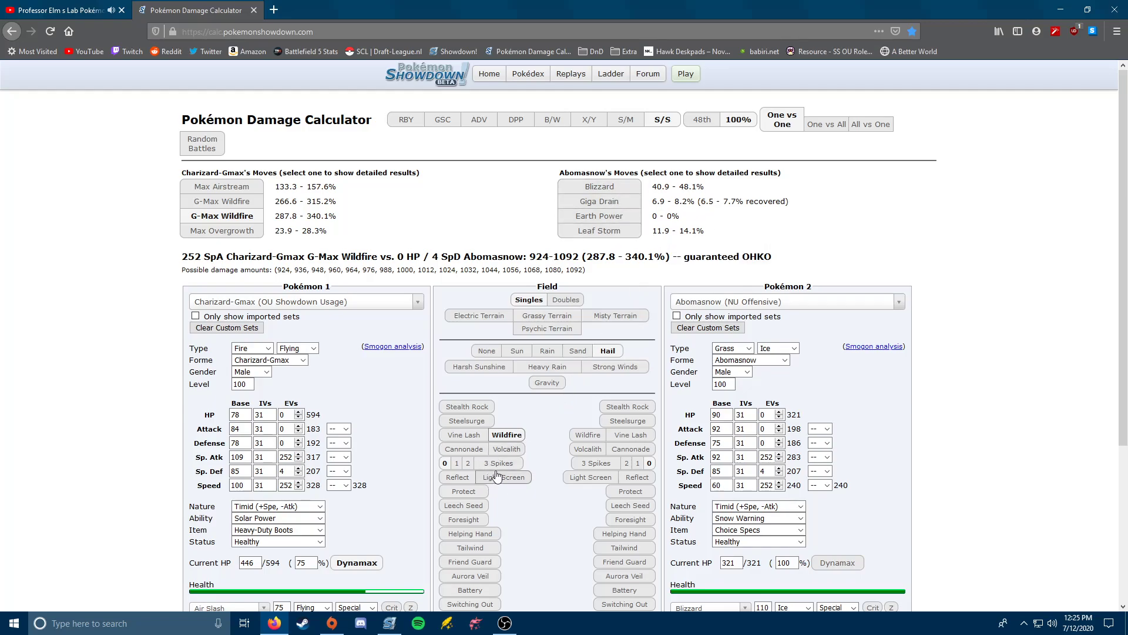
pyautogui.click(513, 438)
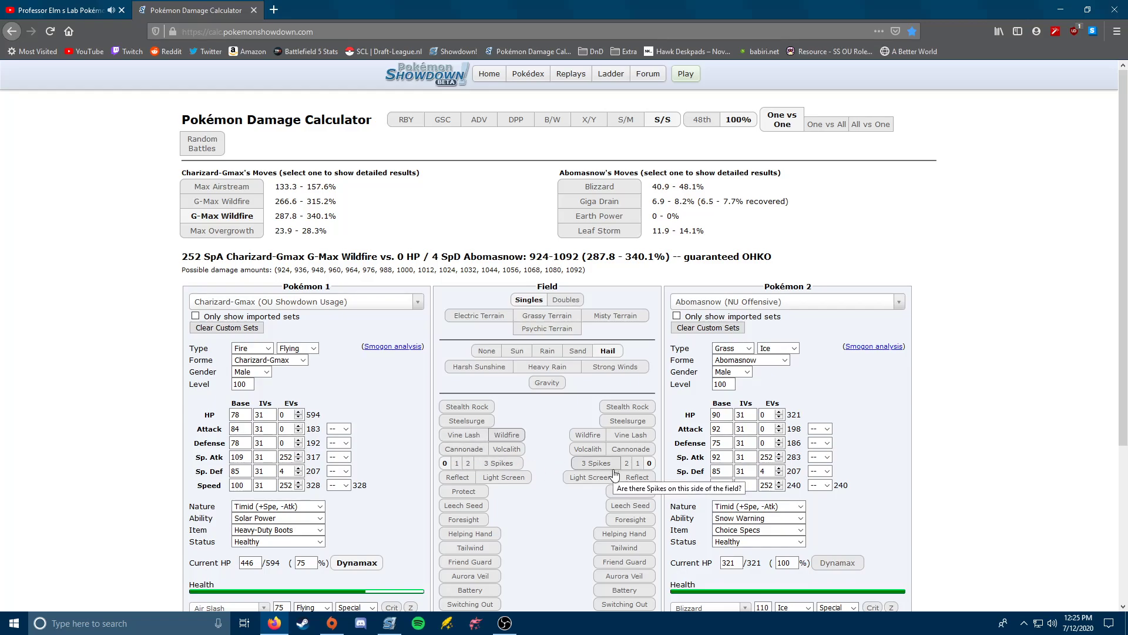
pyautogui.click(458, 463)
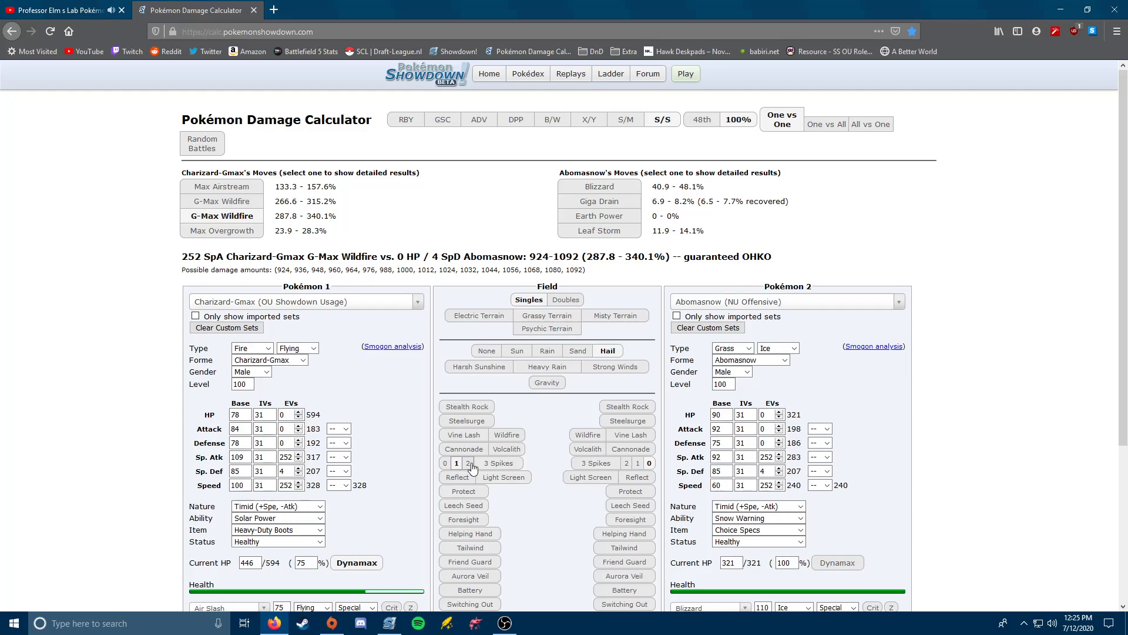
pyautogui.click(493, 465)
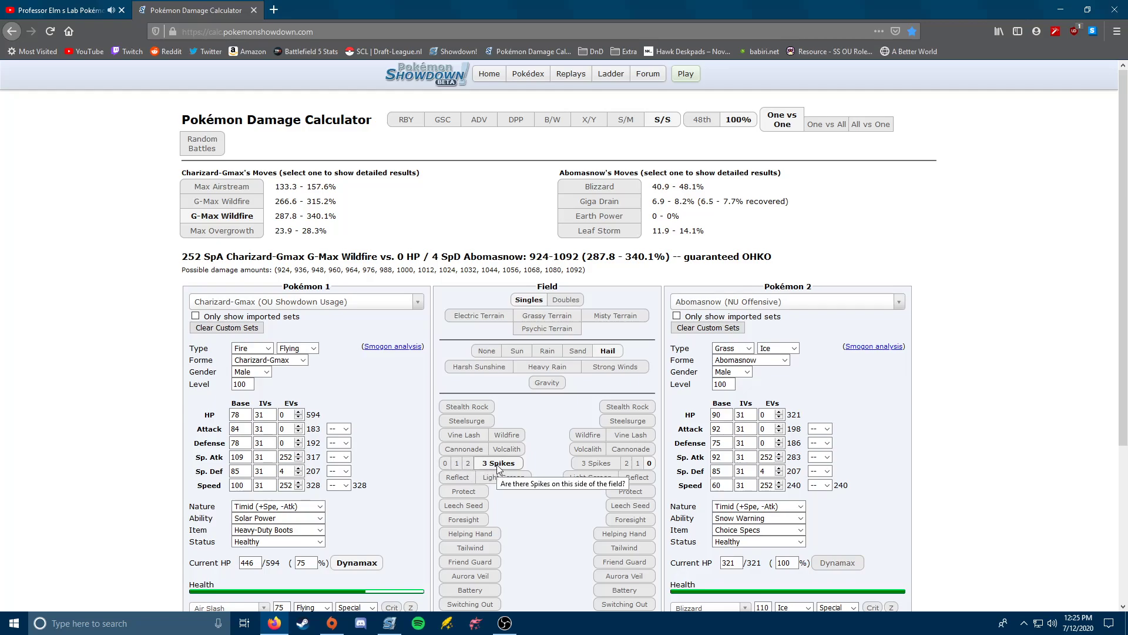
# - Try Reflect and Light Screen on Charizard's side, and clear both screens and the Spikes again
pyautogui.click(458, 477)
pyautogui.click(516, 482)
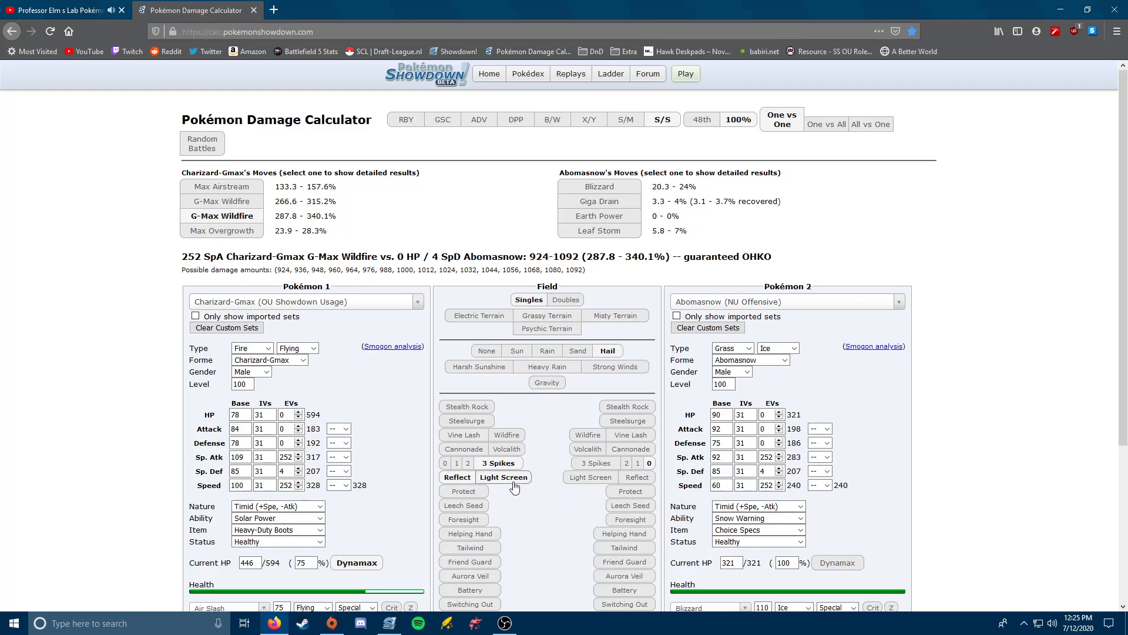
pyautogui.click(462, 480)
pyautogui.click(490, 480)
pyautogui.click(446, 464)
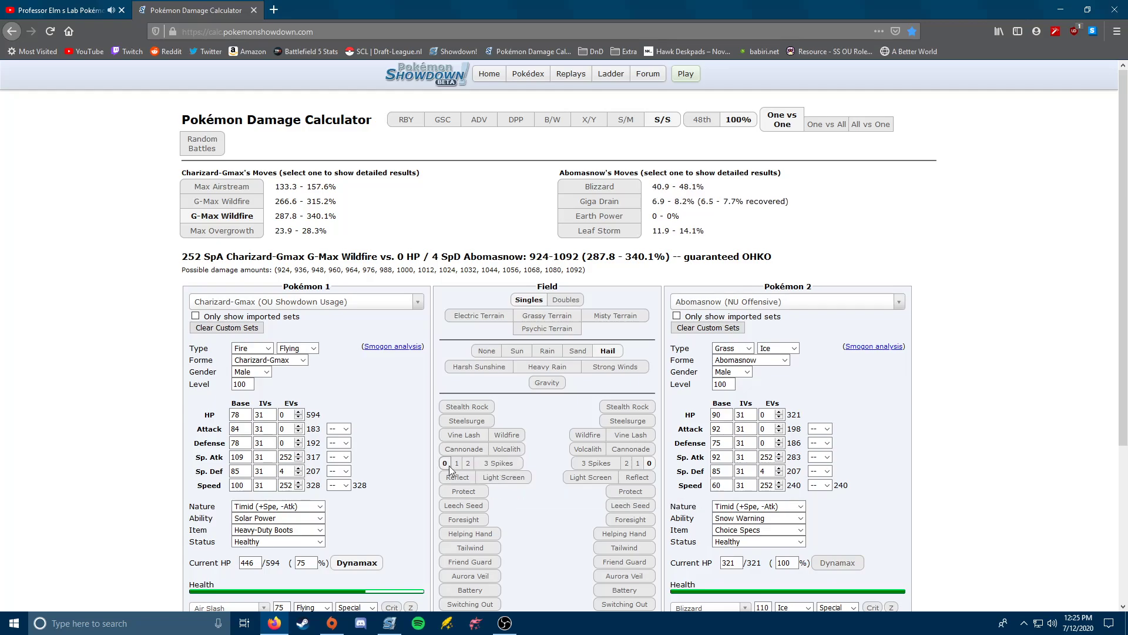
# - Try Protect on Abomasnow's side and Reflect on each side to compare the damage, turning each one off again
pyautogui.click(643, 490)
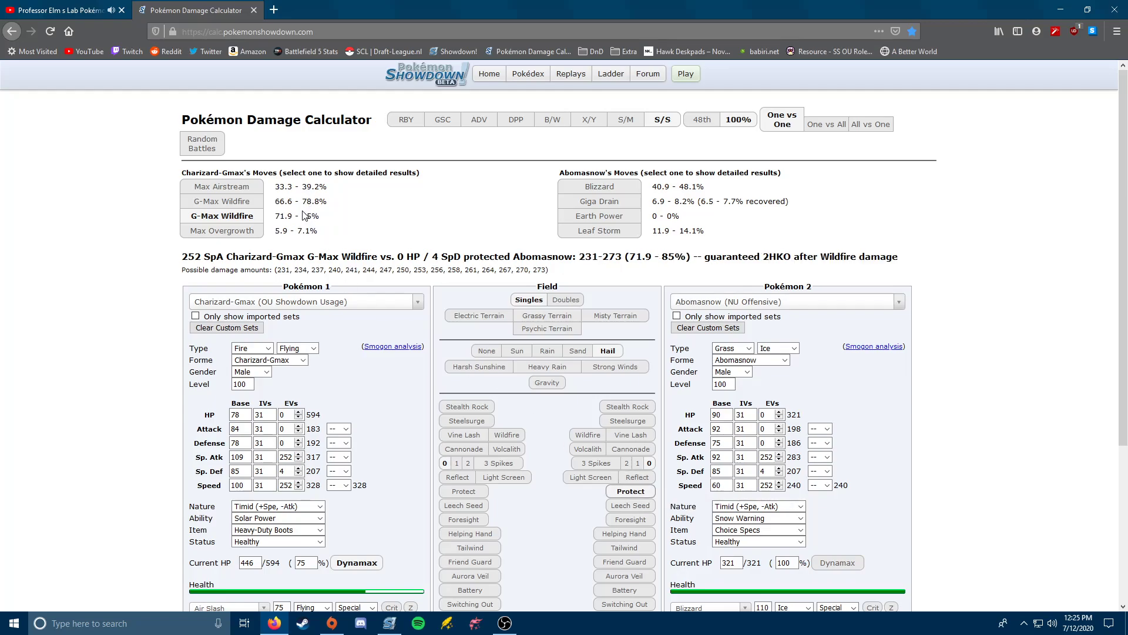
pyautogui.click(643, 490)
pyautogui.click(637, 476)
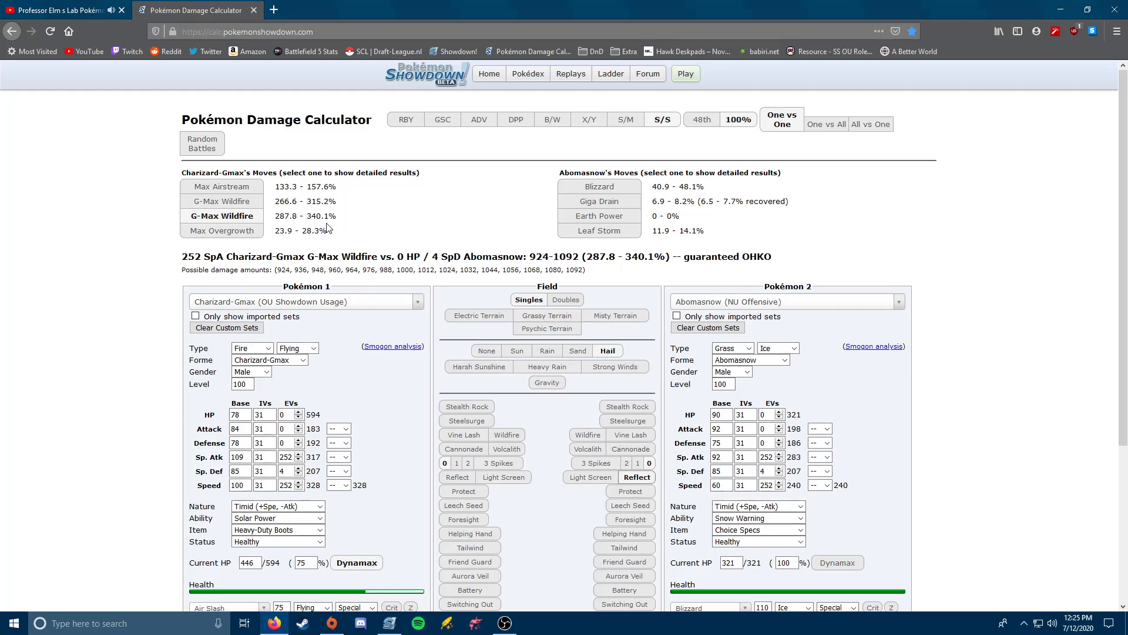
pyautogui.click(637, 477)
pyautogui.click(640, 480)
pyautogui.click(639, 479)
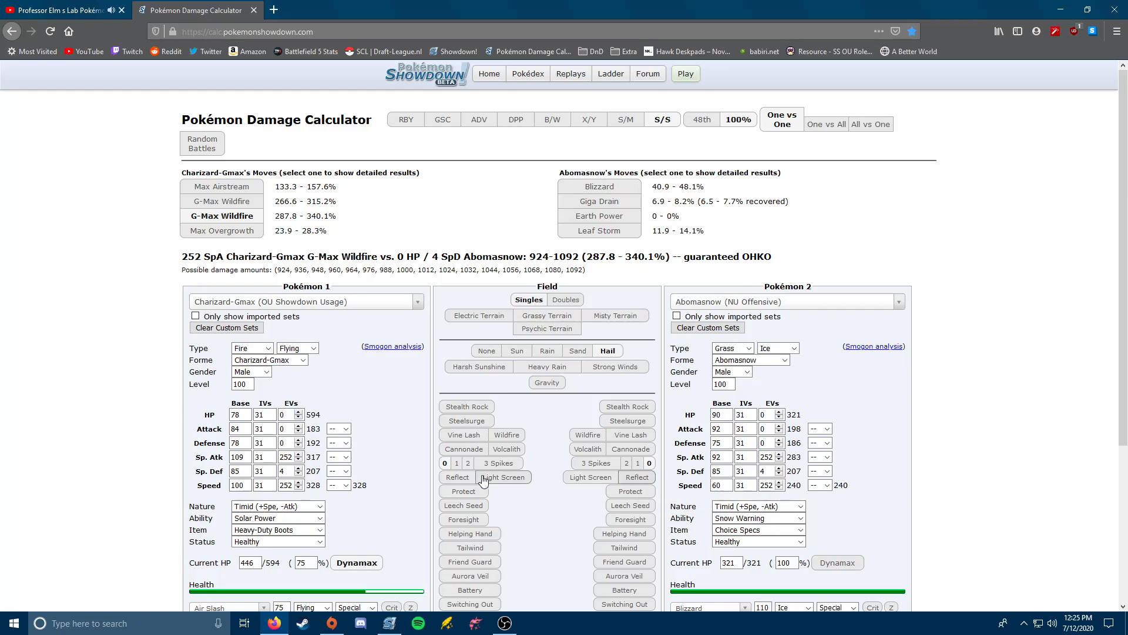
pyautogui.click(457, 476)
pyautogui.click(471, 478)
# - Load Skarmory's OU Defensive Spikes set as Pokémon 1 and turn off its Dynamax
pyautogui.click(331, 306)
pyautogui.scroll(-2, 302, 421)
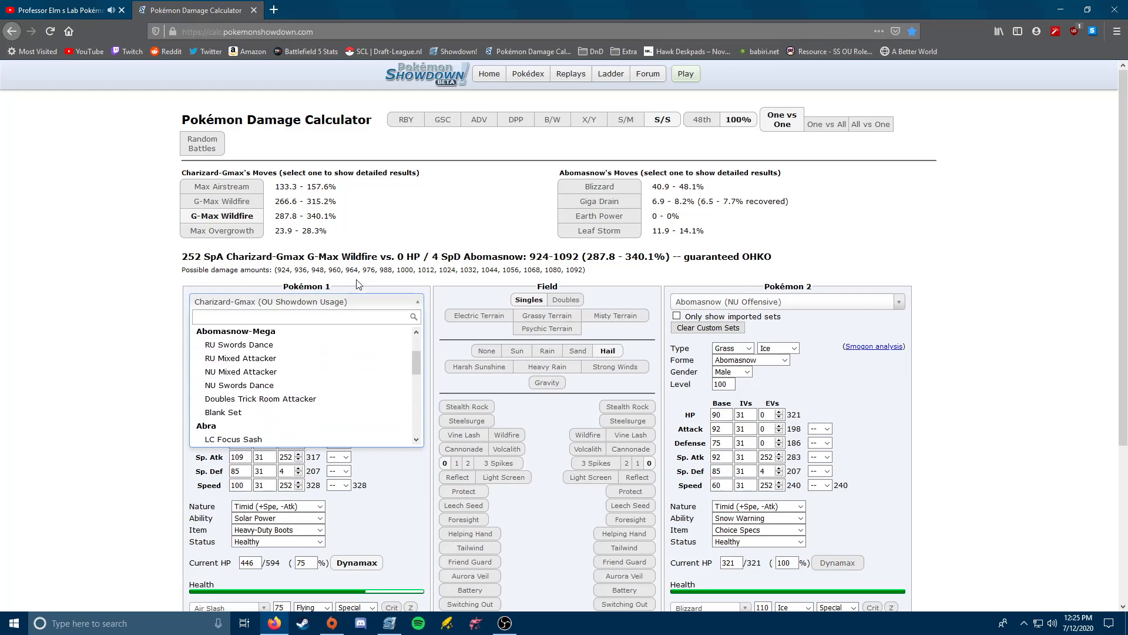
pyautogui.write('skar')
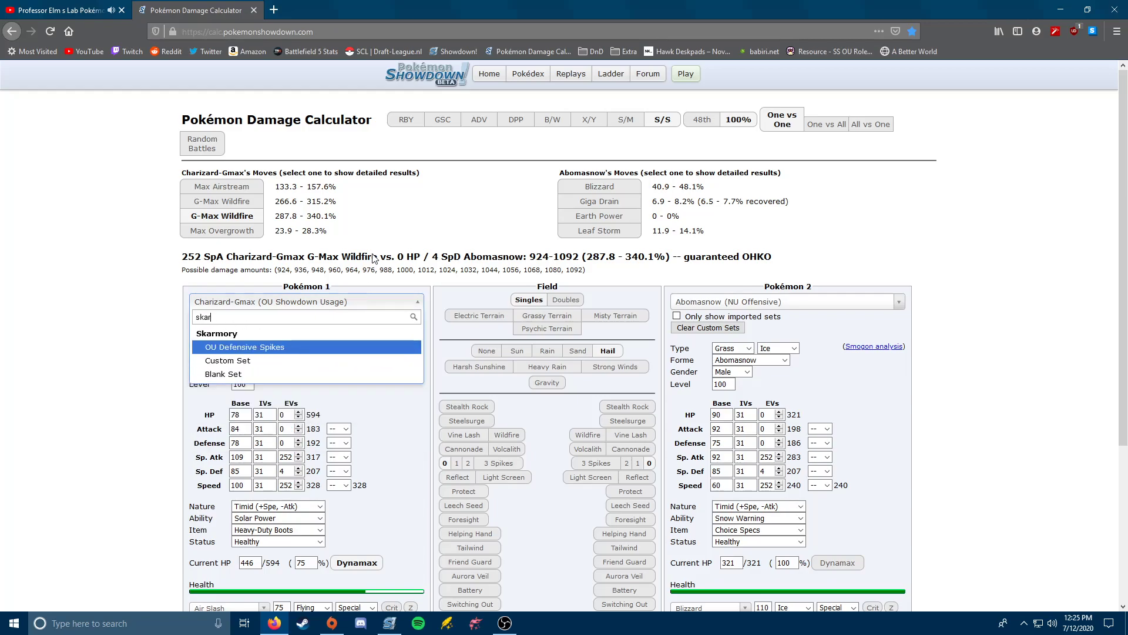
pyautogui.press('Return')
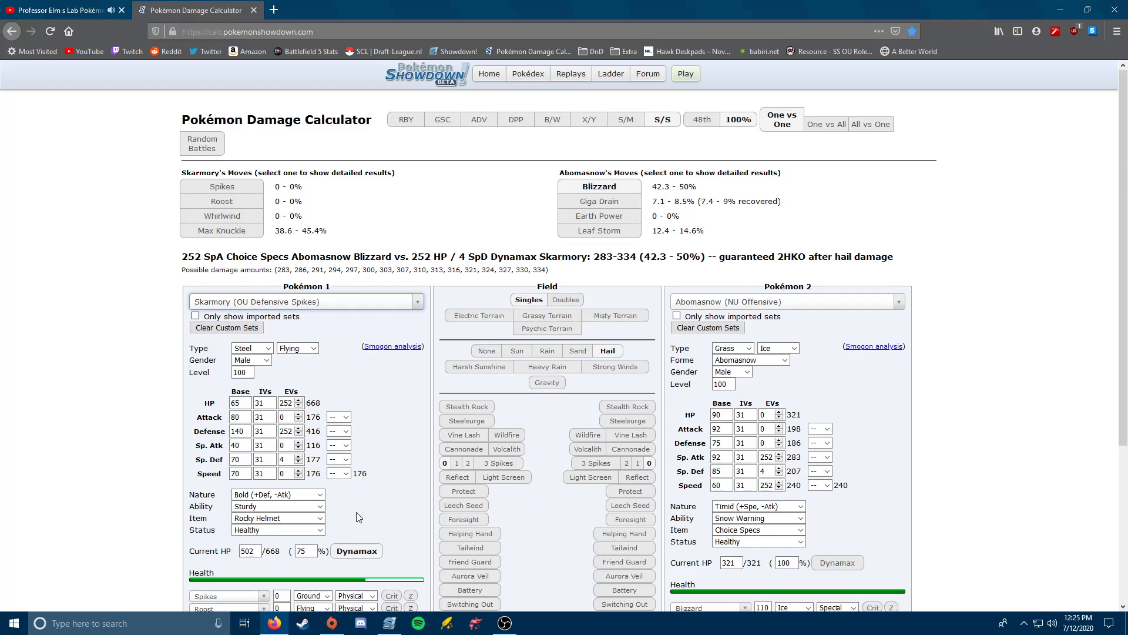
pyautogui.click(357, 551)
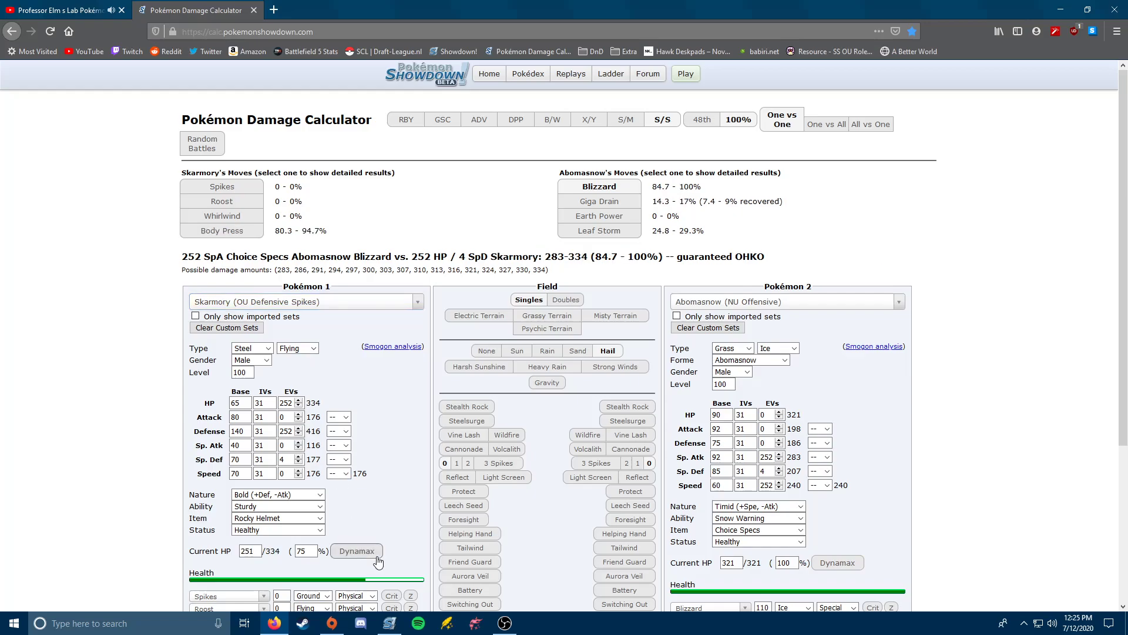
# - Try Reflect and Protect on Abomasnow's side to compare Skarmory's Body Press damage, and turn both off again
pyautogui.click(637, 481)
pyautogui.click(637, 480)
pyautogui.click(630, 492)
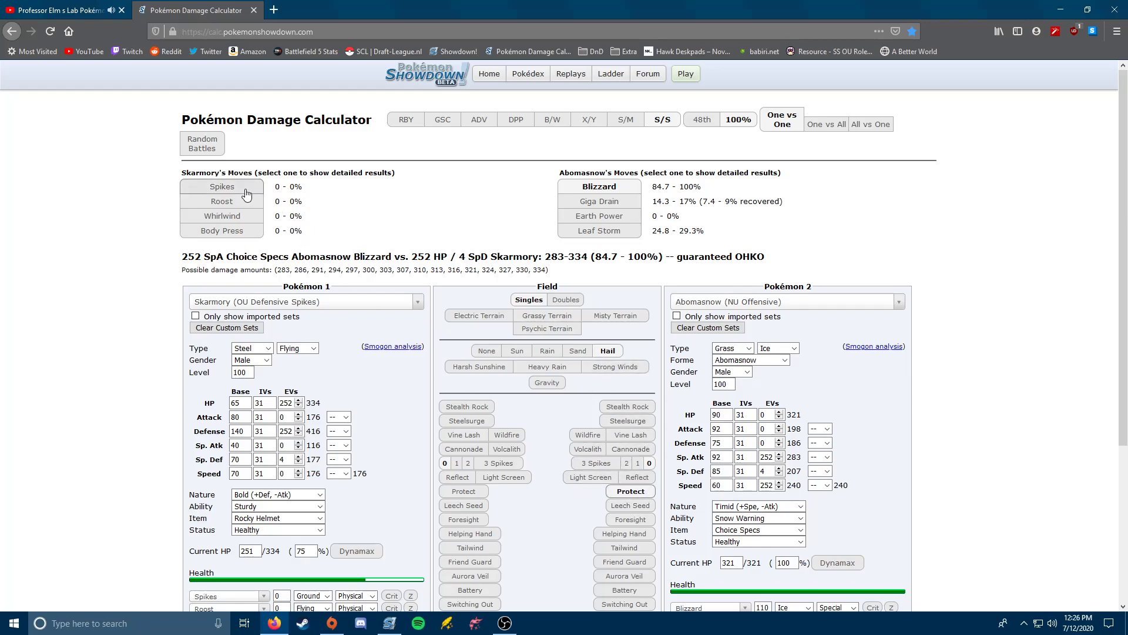
pyautogui.click(629, 491)
# - Try Leech Seed on Abomasnow's side, and apply it to Skarmory's side instead
pyautogui.click(624, 509)
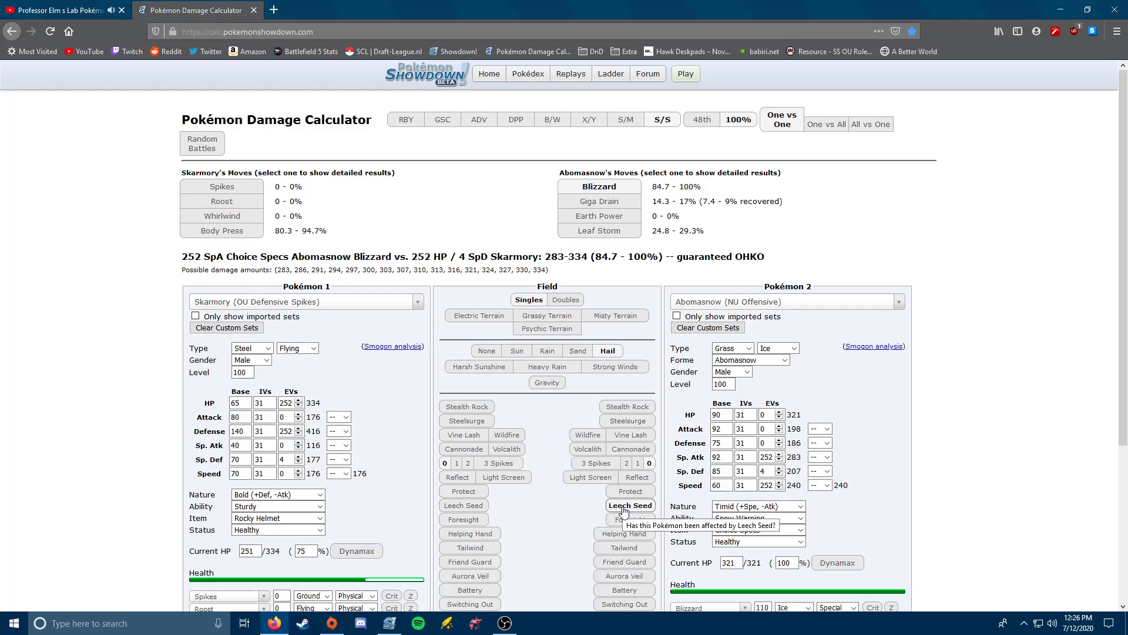
pyautogui.click(463, 505)
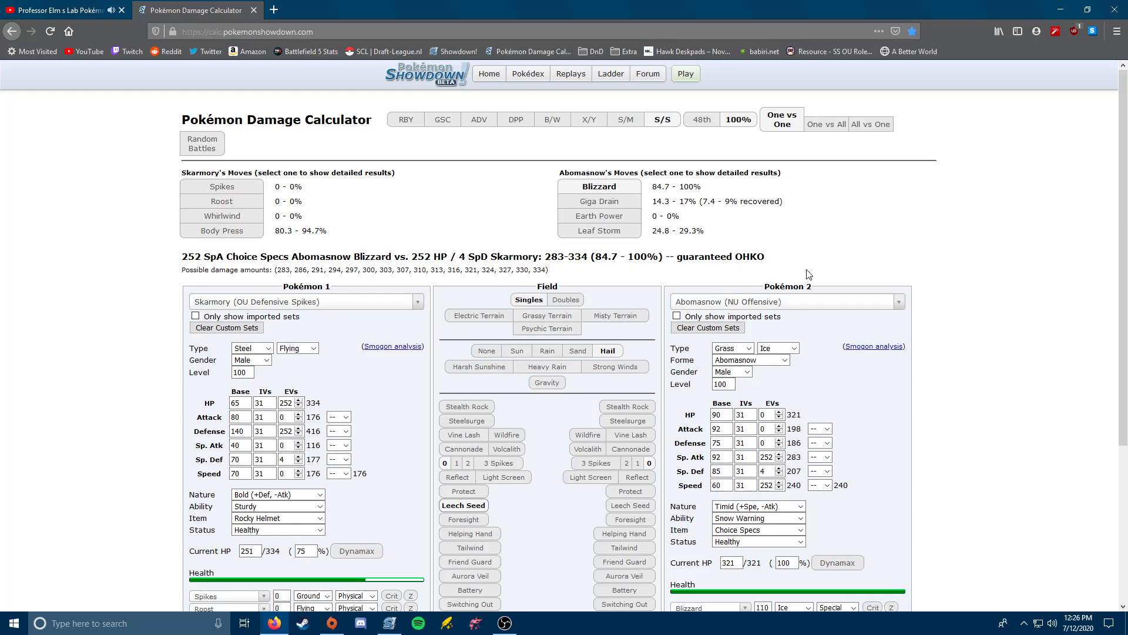
# - Turn off Leech Seed on Skarmory's side, and try Foresight and Helping Hand on Abomasnow's side, turning each off again
pyautogui.click(467, 507)
pyautogui.click(612, 522)
pyautogui.click(613, 522)
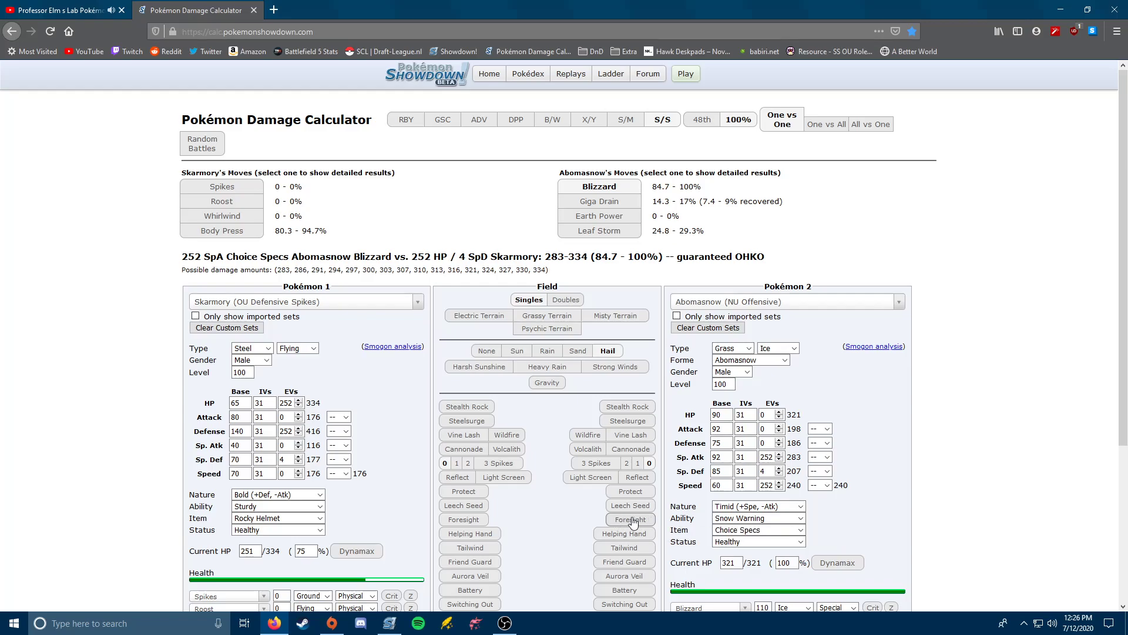
pyautogui.click(624, 534)
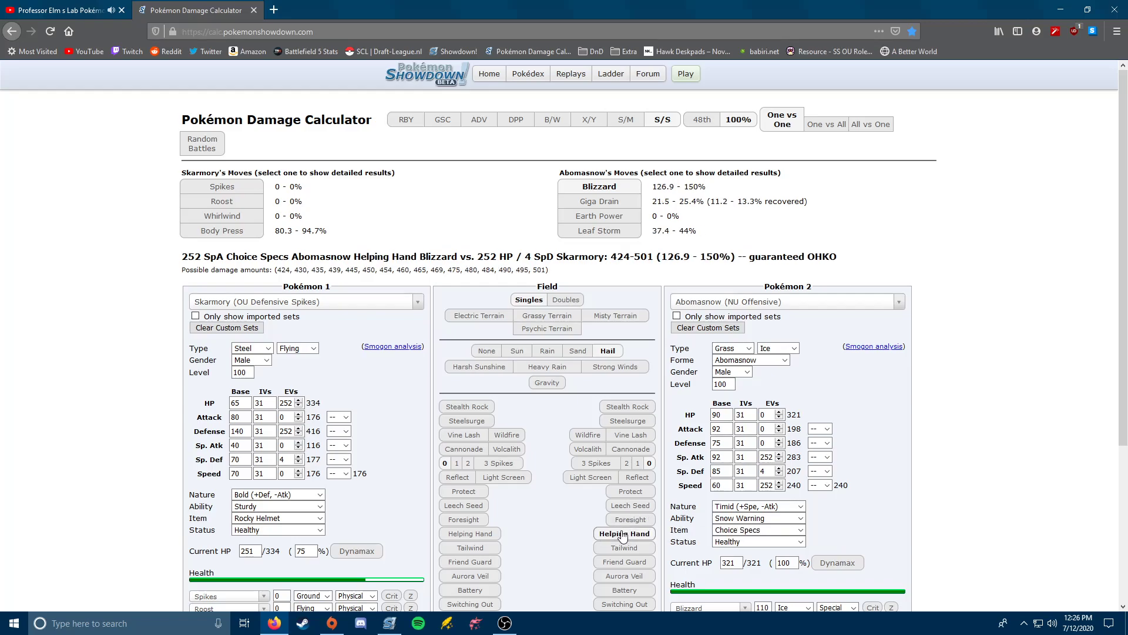
pyautogui.click(623, 534)
# - Try Tailwind on Abomasnow's side to compare its Speed, and turn it off again
pyautogui.scroll(-2, 614, 535)
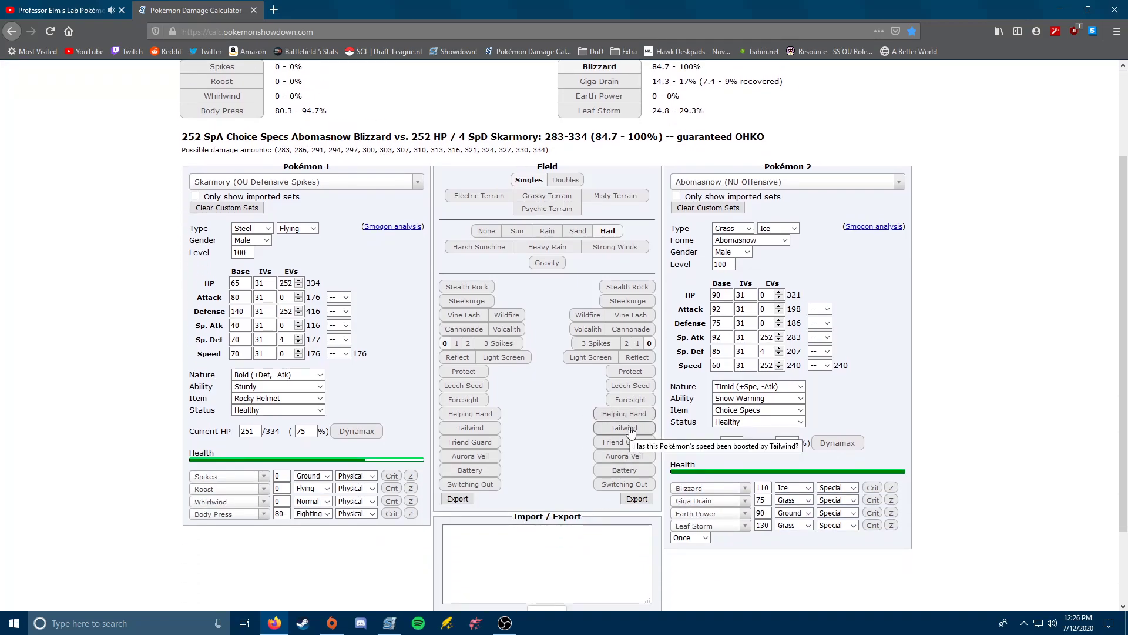
pyautogui.click(631, 431)
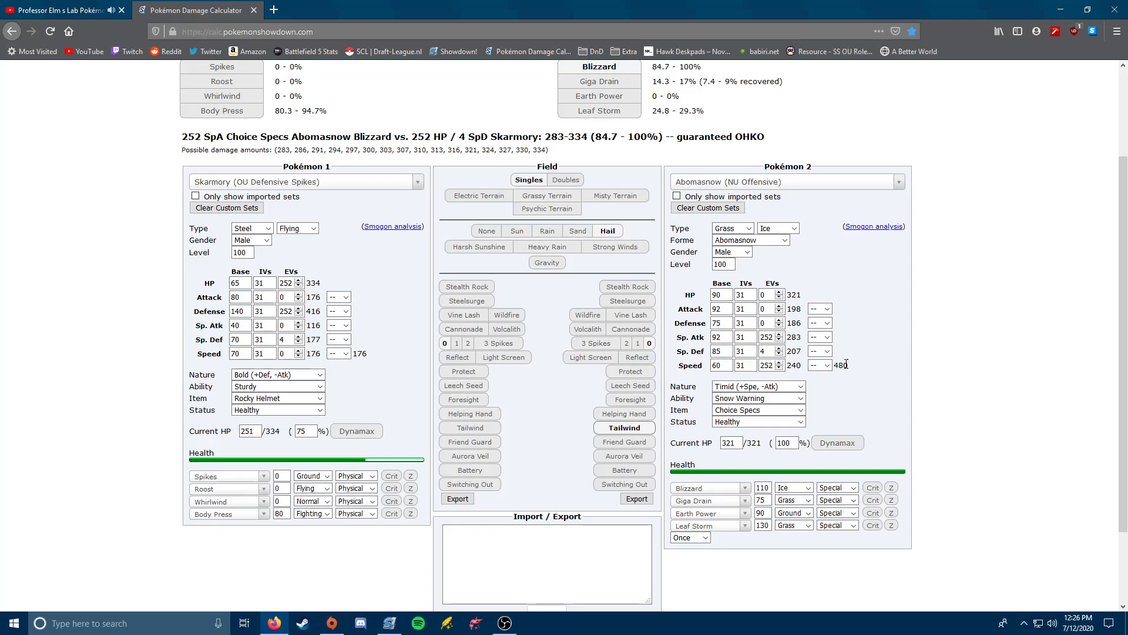
pyautogui.click(626, 431)
pyautogui.click(628, 432)
pyautogui.click(628, 432)
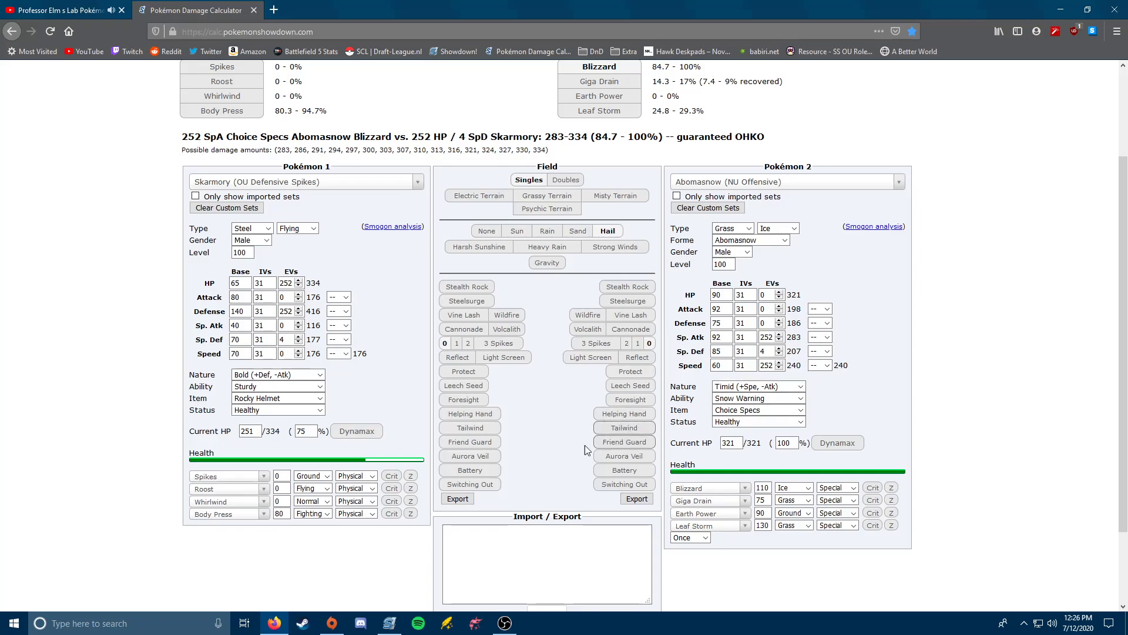
# - Try Aurora Veil on Abomasnow's side and on Skarmory's side to compare the damage, turning each one off again
pyautogui.click(641, 460)
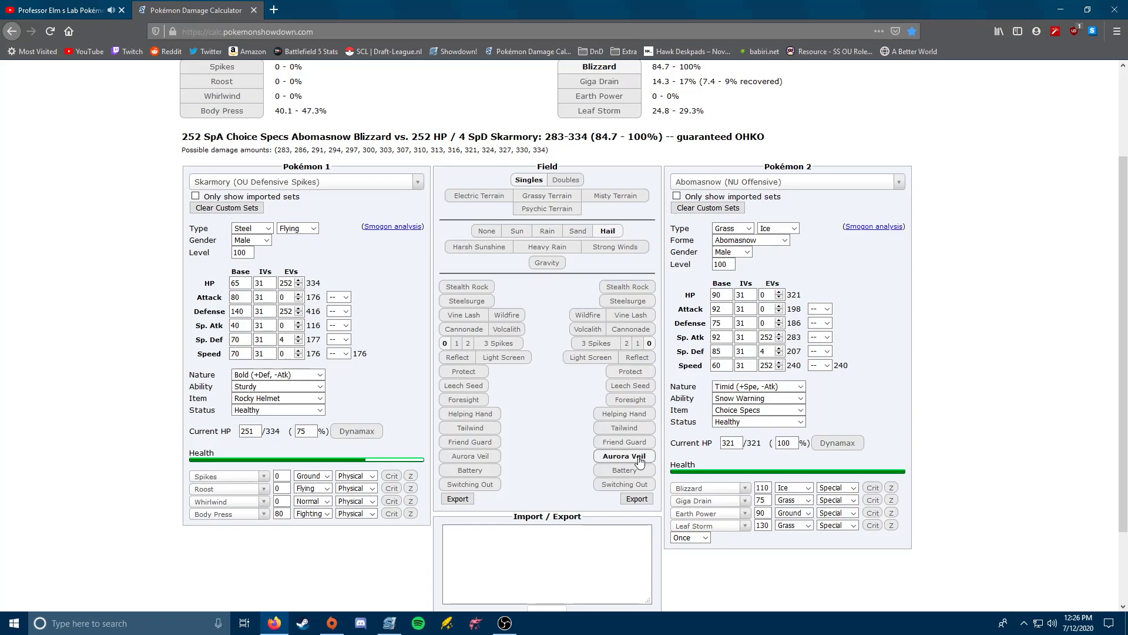
pyautogui.click(641, 460)
pyautogui.click(481, 456)
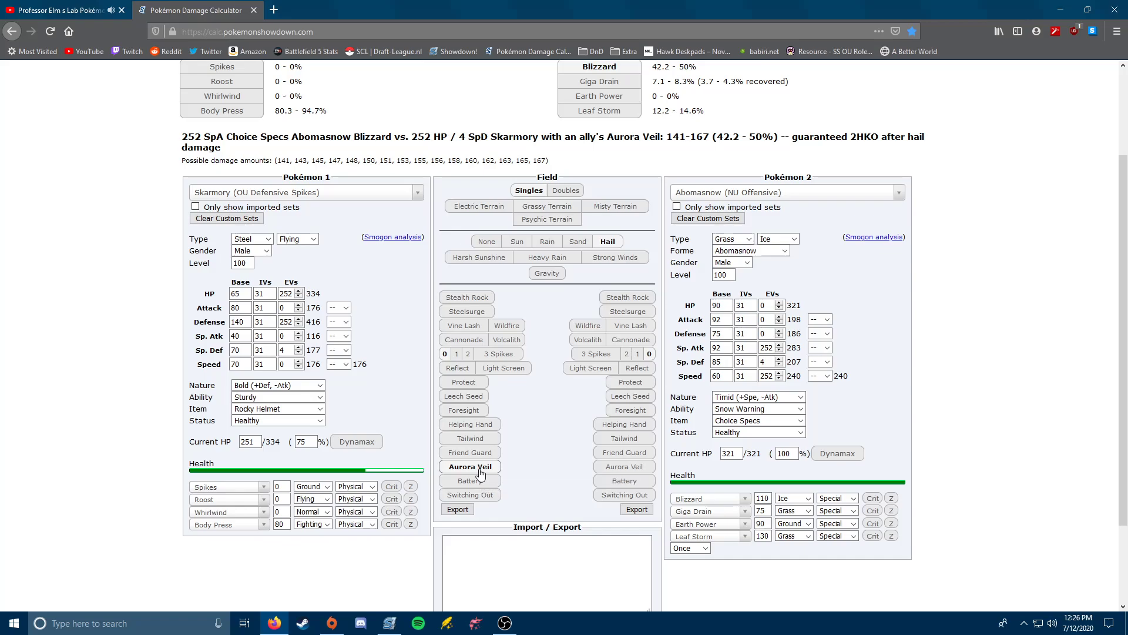
pyautogui.click(481, 470)
pyautogui.click(479, 457)
pyautogui.click(485, 467)
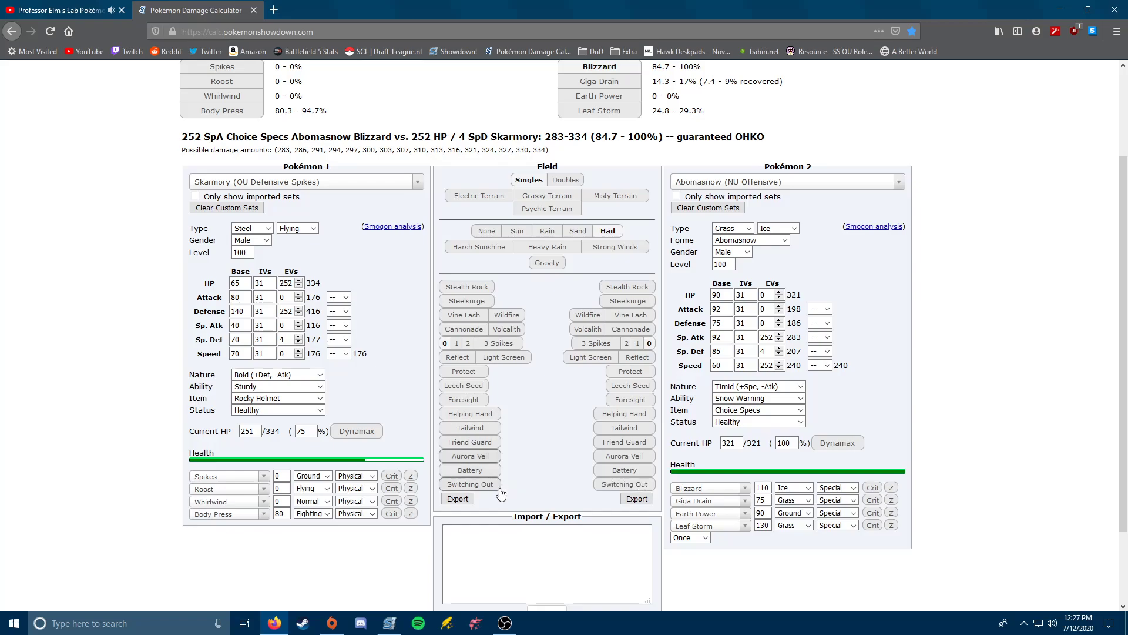
# - Load Dracovish's Uber Choice Band set as Pokémon 1 and set its Speed EVs to 0
pyautogui.click(266, 186)
pyautogui.write('dracovis')
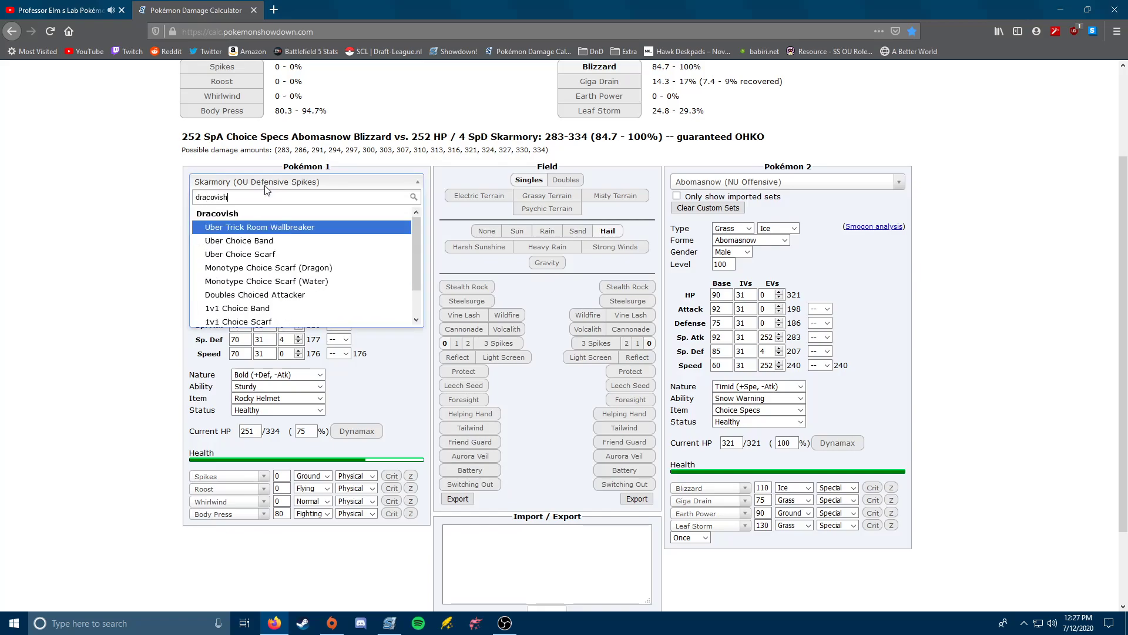
pyautogui.write('h')
pyautogui.press('Down')
pyautogui.press('Return')
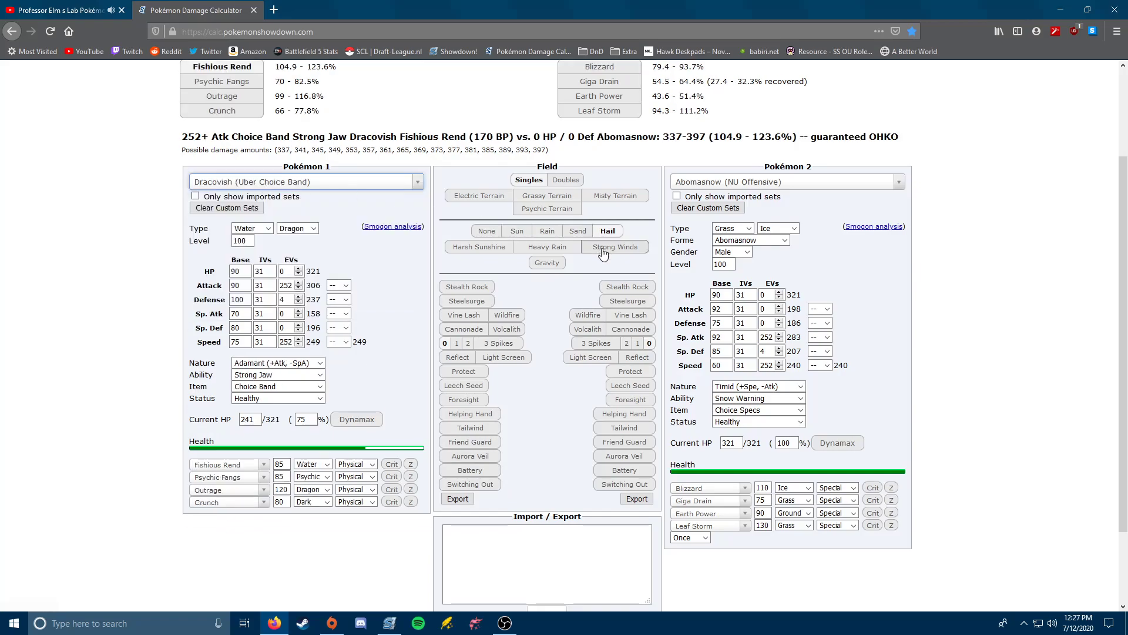
pyautogui.doubleClick(287, 342)
pyautogui.write('0')
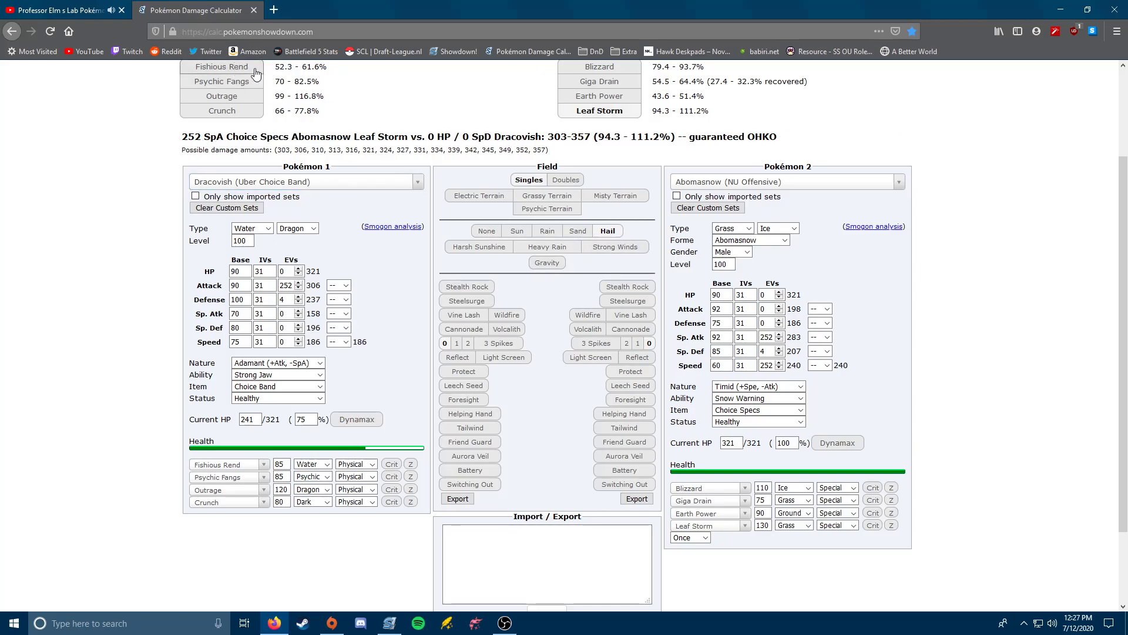
# - Try Switching Out on Abomasnow's side and on Dracovish's side, turning each one off again
pyautogui.click(603, 489)
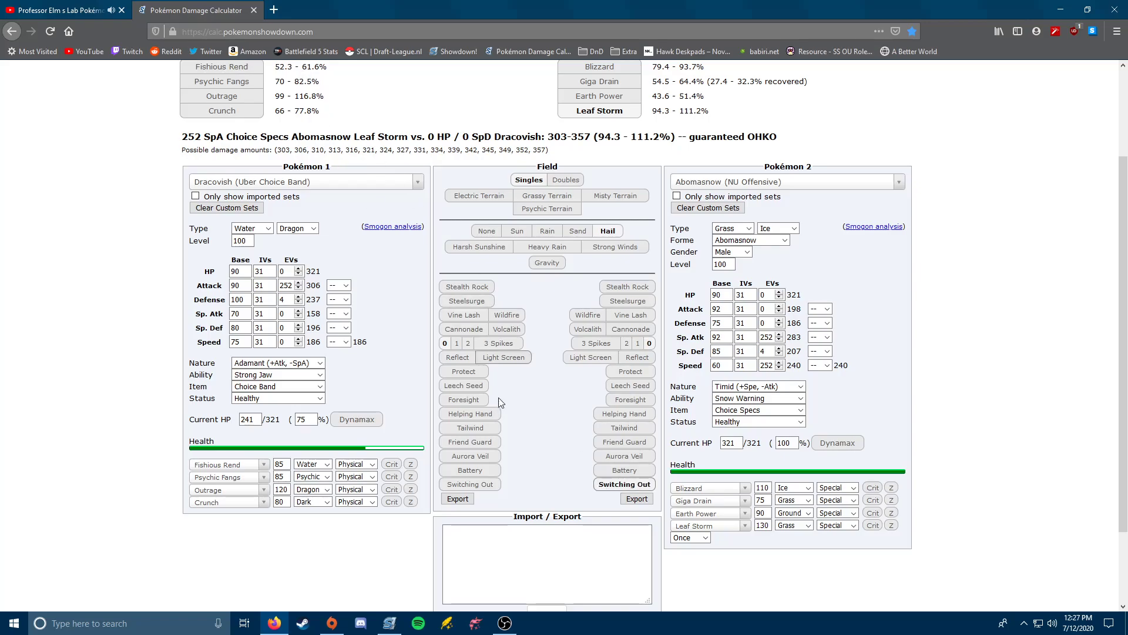
pyautogui.click(487, 488)
pyautogui.click(487, 489)
pyautogui.click(609, 486)
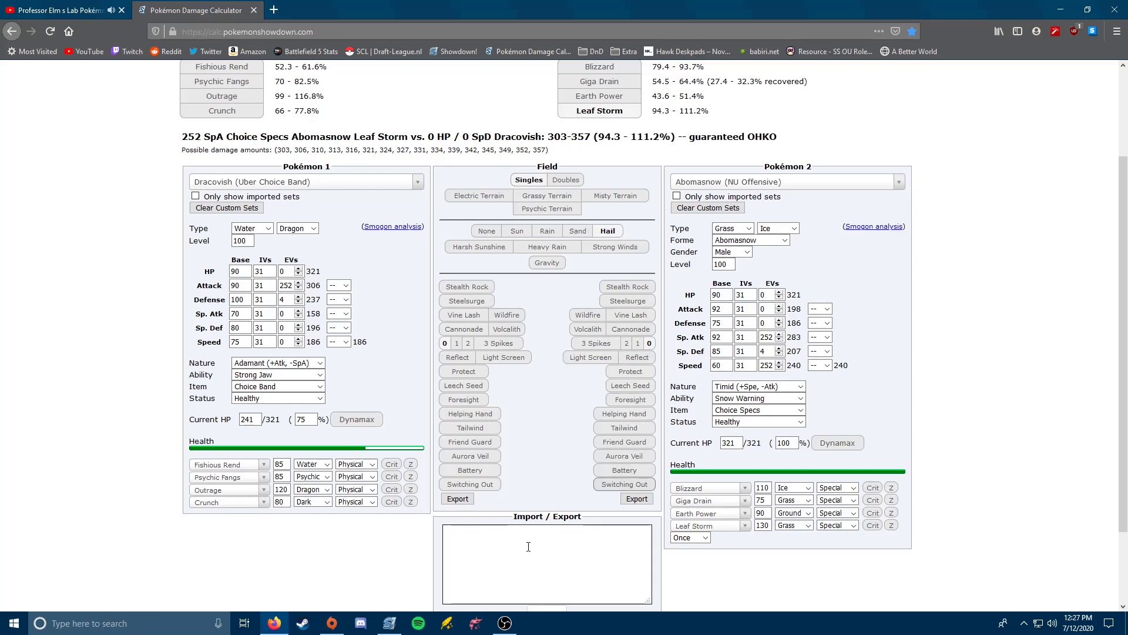
# - Clear the stored custom sets and reload the calculator page
pyautogui.click(259, 210)
pyautogui.click(614, 286)
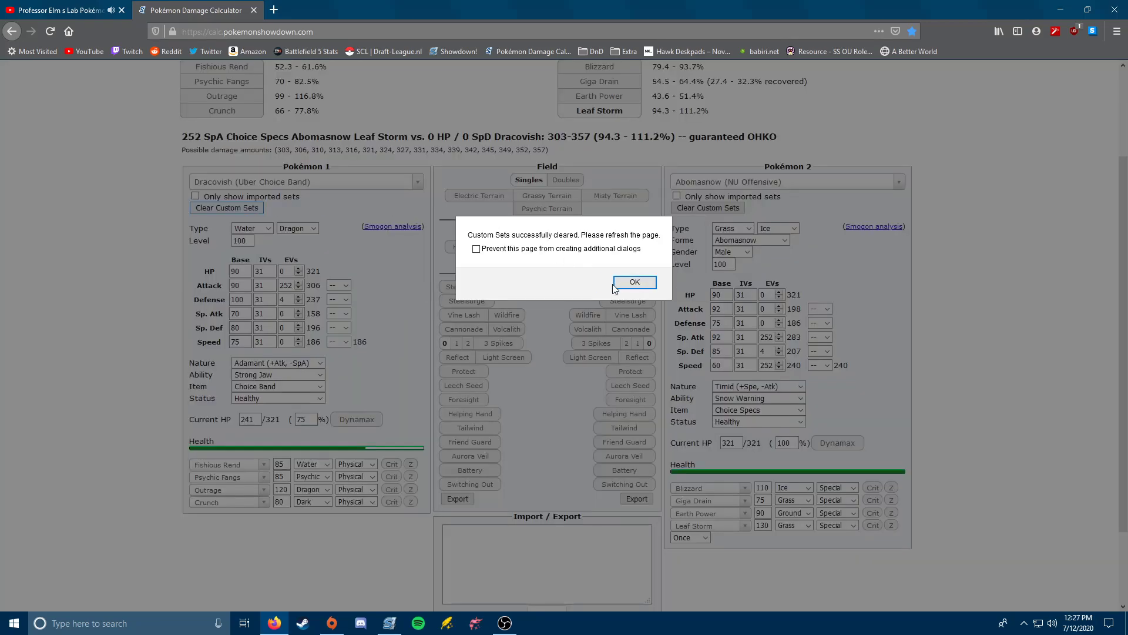
pyautogui.click(615, 285)
pyautogui.click(53, 32)
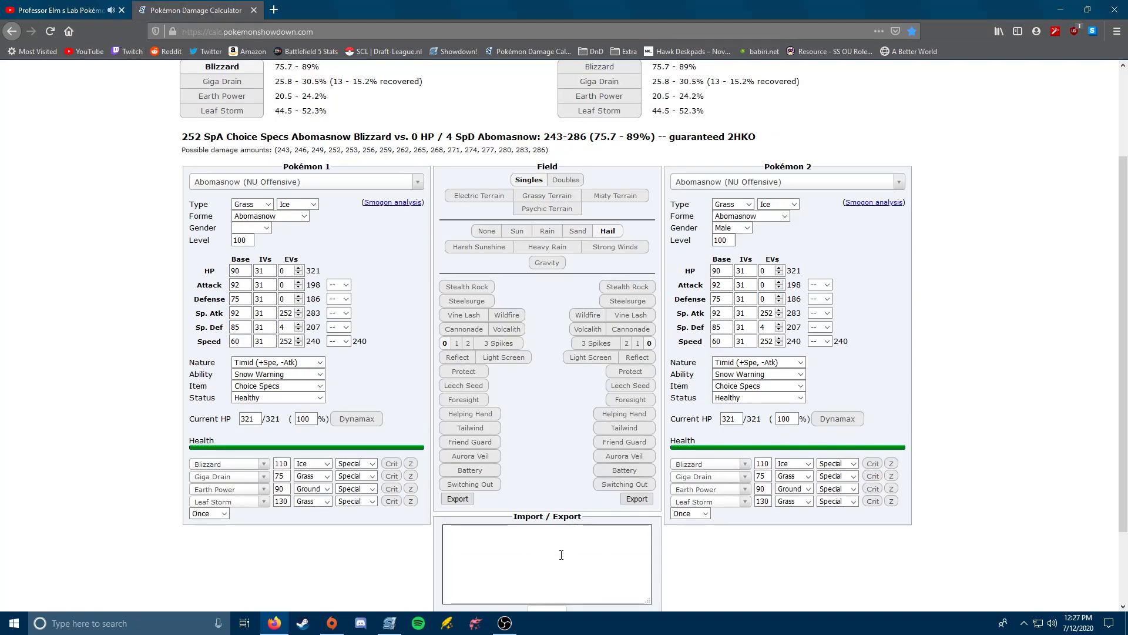
# - Switch to the Pokémon Showdown Teambuilder and copy the full export text of the Week 1 VS Nashville Numels team
pyautogui.click(389, 623)
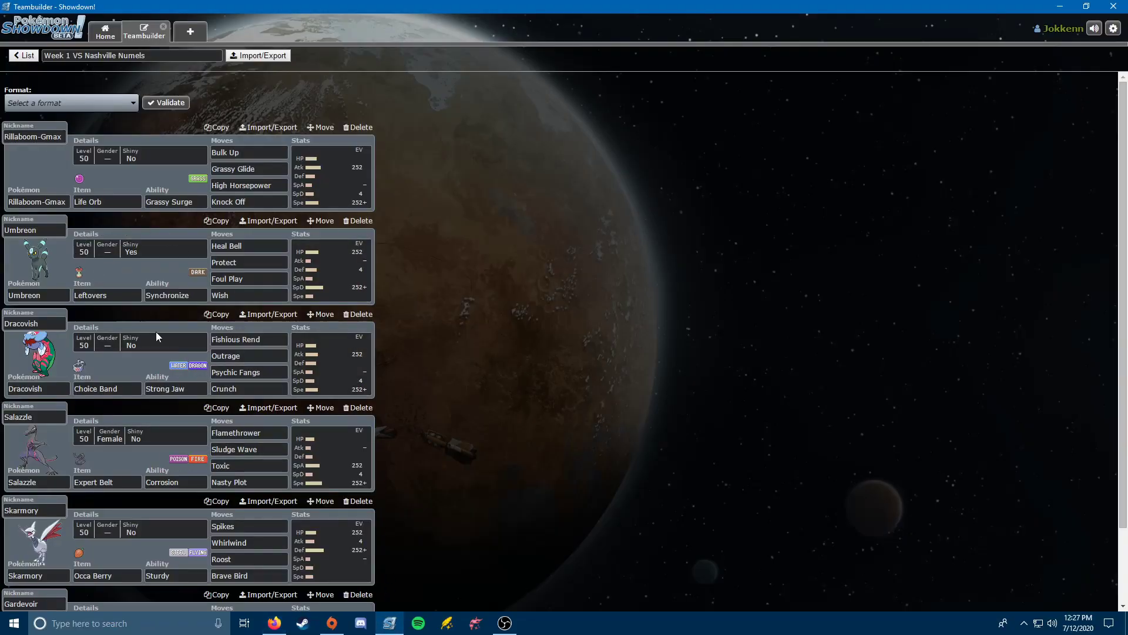
pyautogui.scroll(-3, 163, 320)
pyautogui.scroll(3, 300, 568)
pyautogui.click(259, 55)
pyautogui.rightClick(288, 172)
pyautogui.click(306, 190)
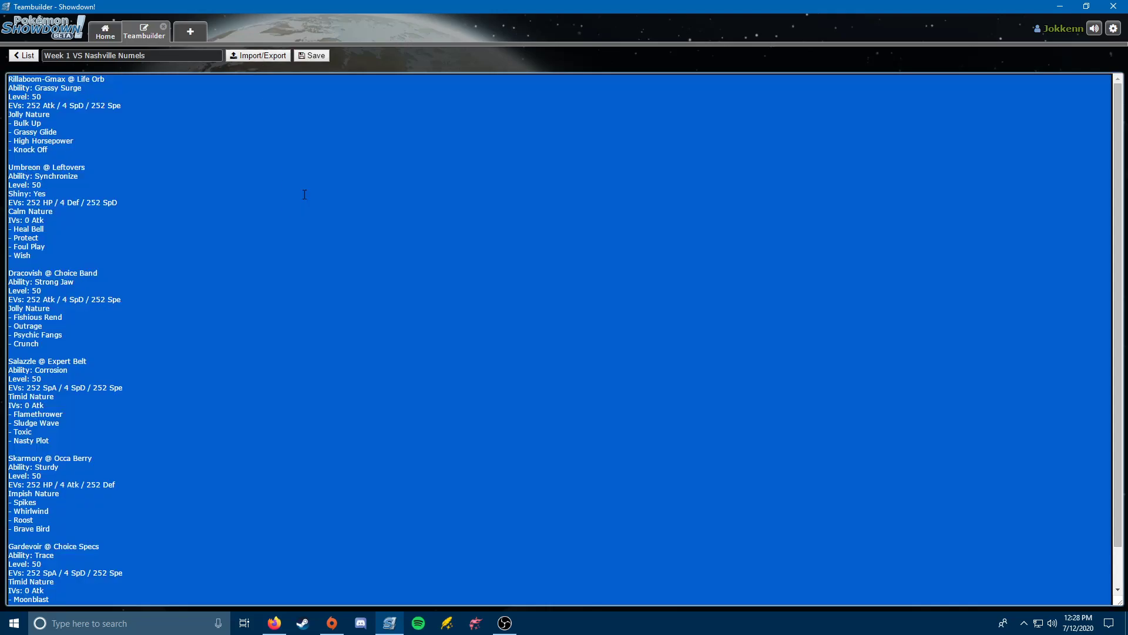
# - Return to the damage calculator in Firefox, paste the copied team text and import its sets
pyautogui.click(275, 623)
pyautogui.click(504, 579)
pyautogui.rightClick(503, 579)
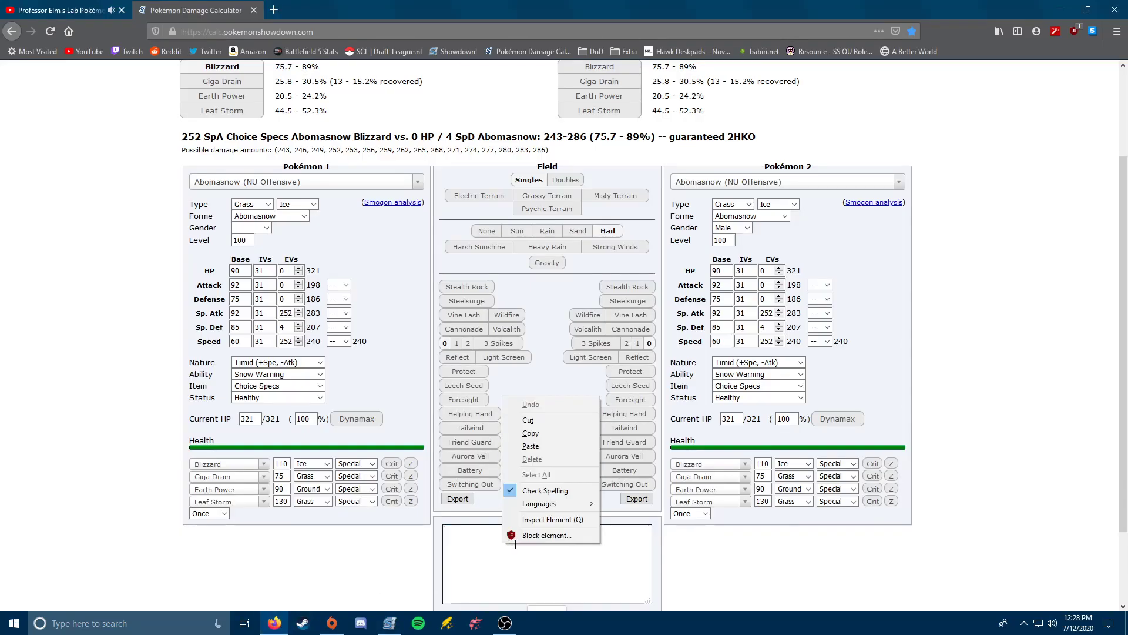
pyautogui.click(537, 441)
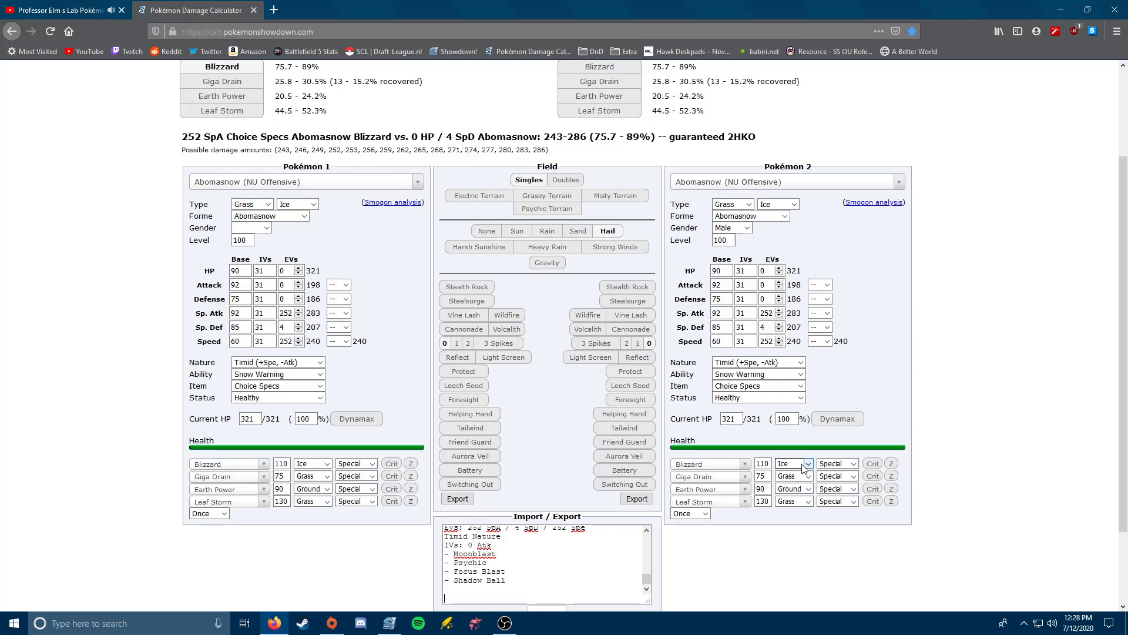
pyautogui.scroll(-3, 543, 505)
pyautogui.click(548, 520)
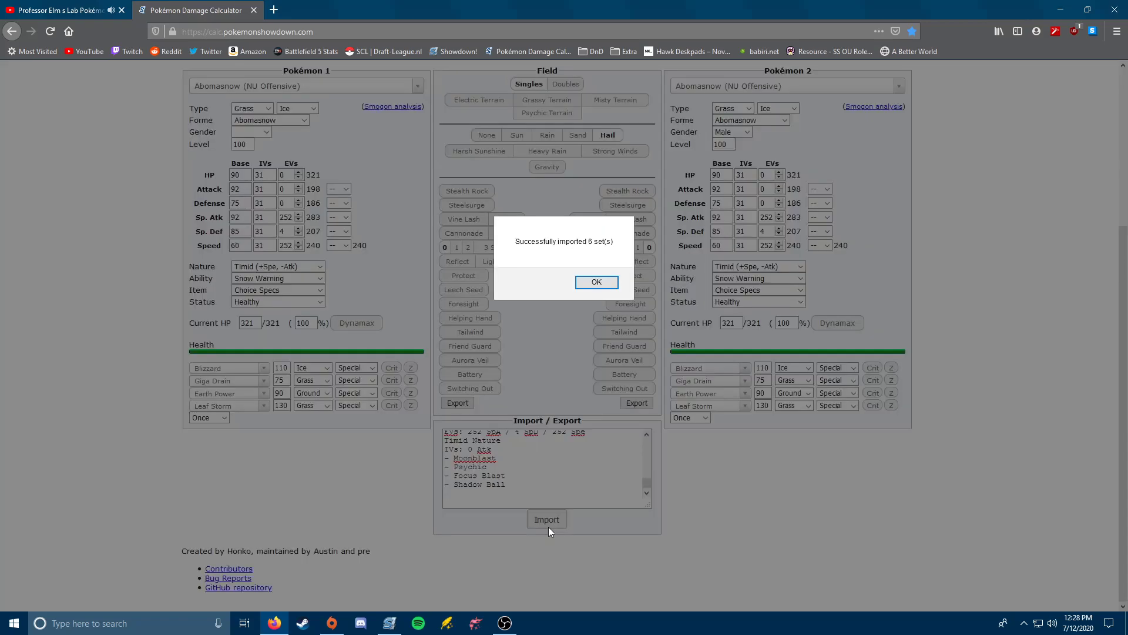
pyautogui.click(596, 282)
# - Restrict Pokémon 1 to imported sets only and load the Rillaboom-Gmax custom set
pyautogui.scroll(1, 214, 157)
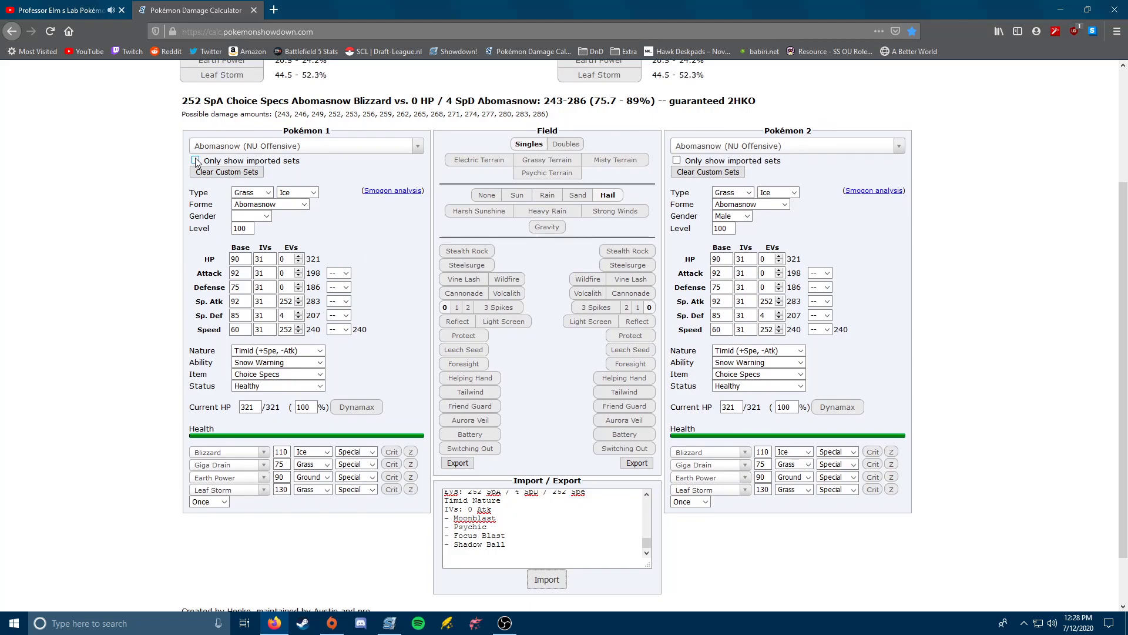
pyautogui.click(196, 160)
pyautogui.click(205, 149)
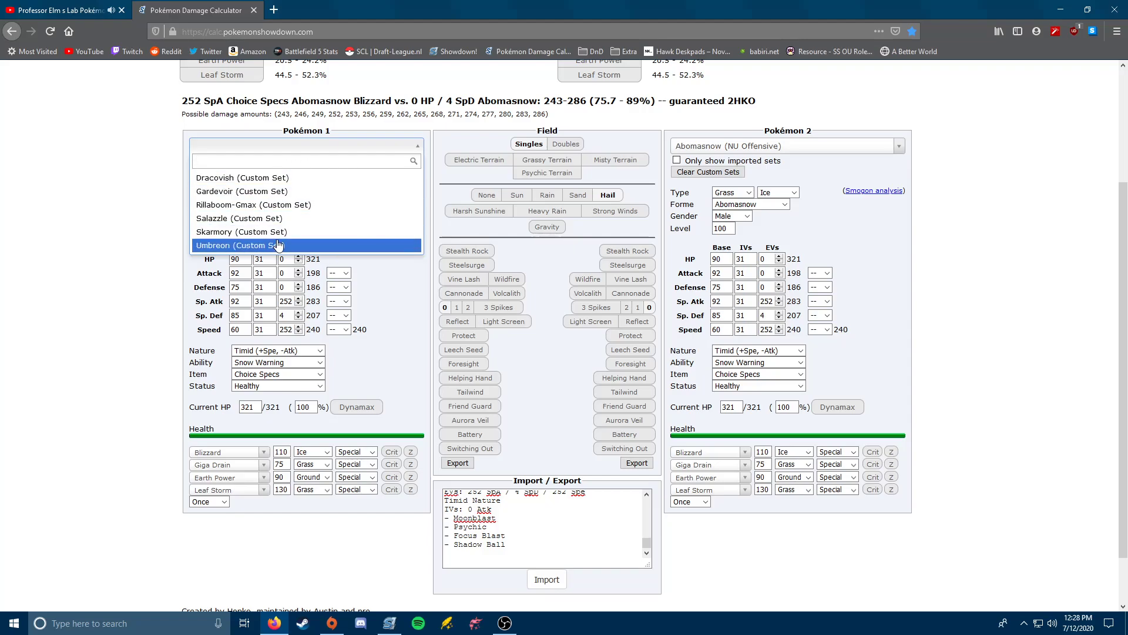
pyautogui.click(250, 205)
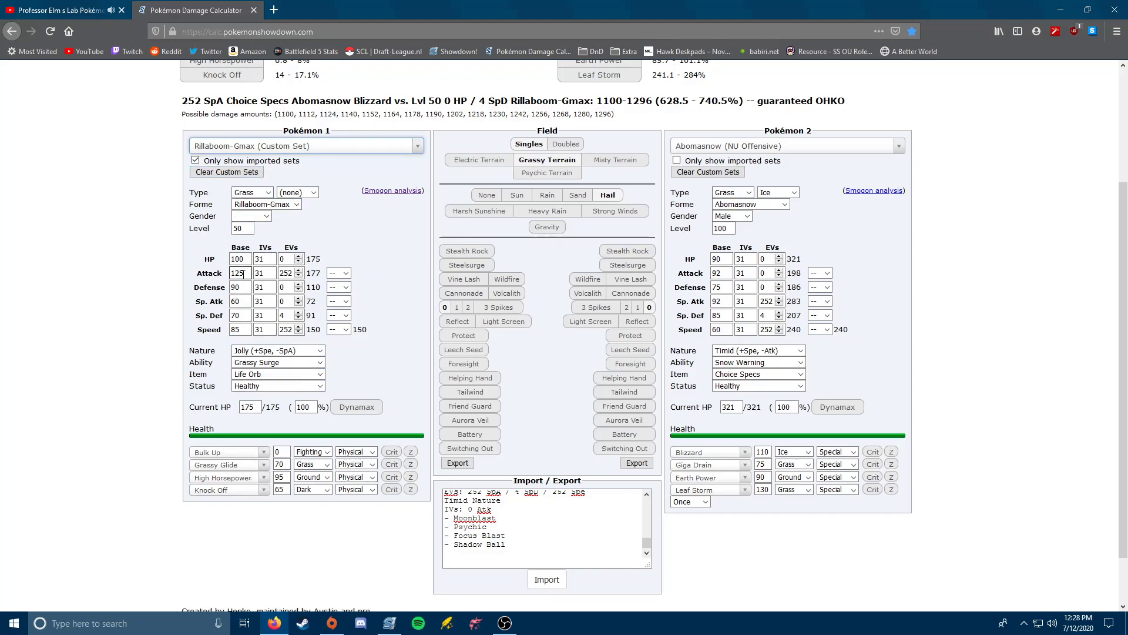
# - Set Abomasnow's level to 50 to match Rillaboom-Gmax
pyautogui.click(236, 229)
pyautogui.doubleClick(726, 229)
pyautogui.write('50')
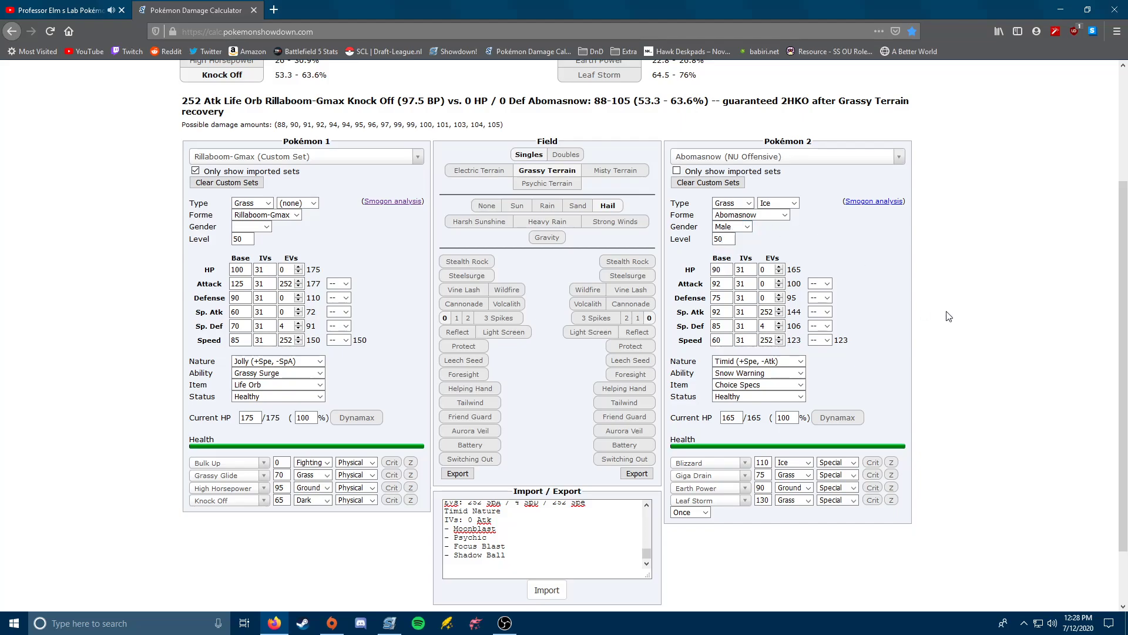
pyautogui.scroll(2, 948, 315)
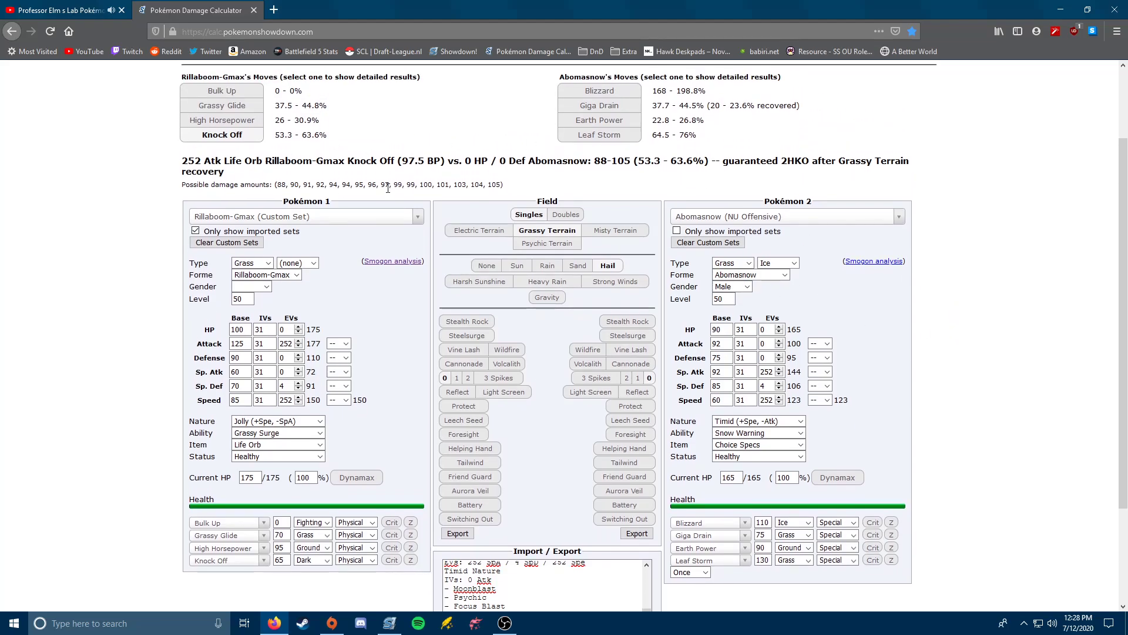
pyautogui.click(365, 218)
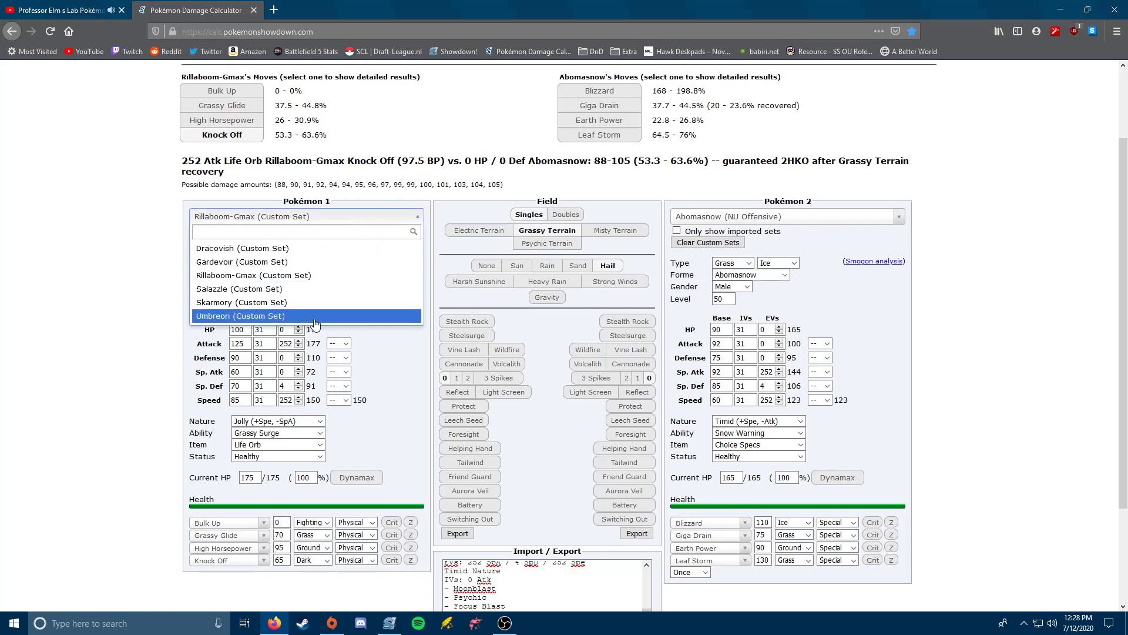
pyautogui.click(338, 156)
pyautogui.click(758, 222)
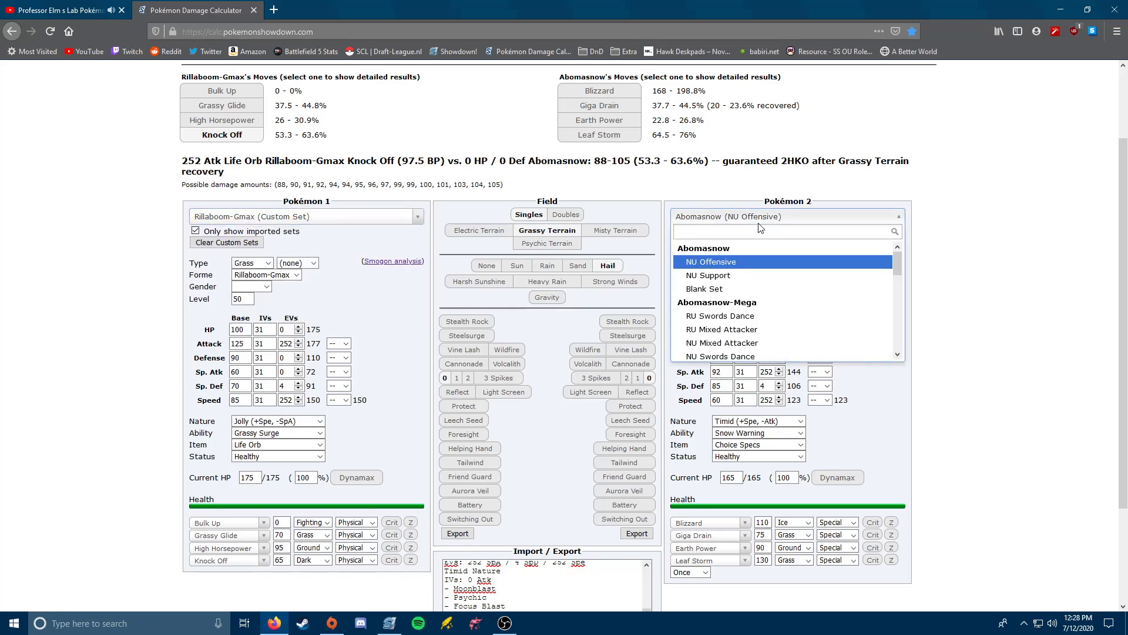
pyautogui.write('hatterne')
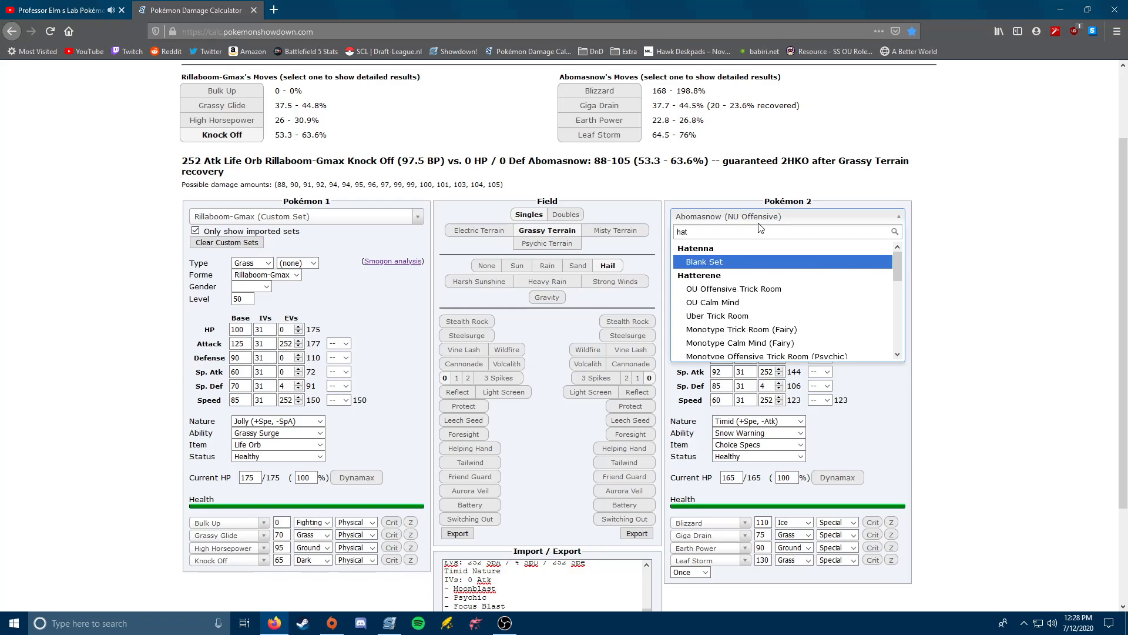
pyautogui.press('BackSpace')
pyautogui.press('BackSpace')
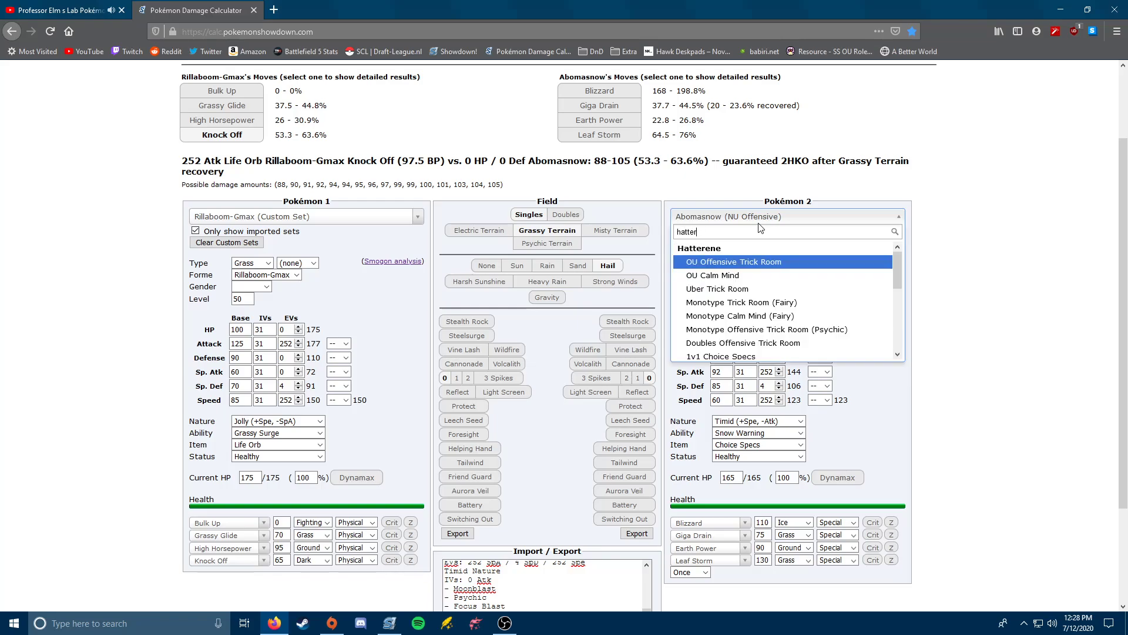
pyautogui.moveTo(758, 232); pyautogui.dragTo(548, 215)
pyautogui.write('char')
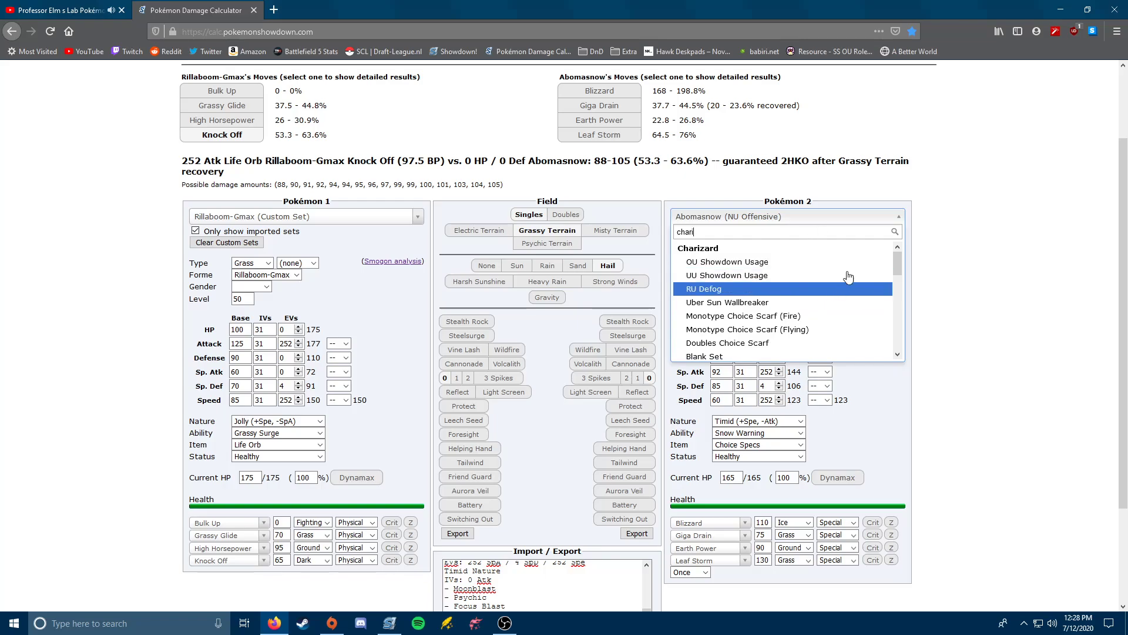
pyautogui.click(999, 197)
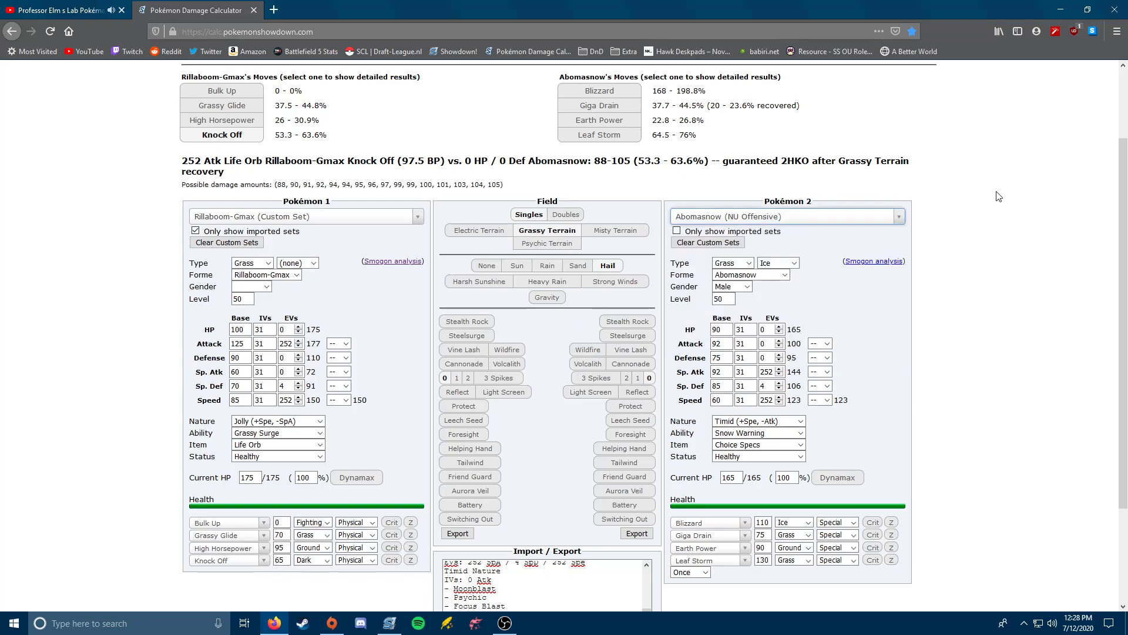
# - Load Cinderace's OU Bulk Up set as Pokémon 2 and set its level to 50
pyautogui.click(814, 218)
pyautogui.write('cinderace')
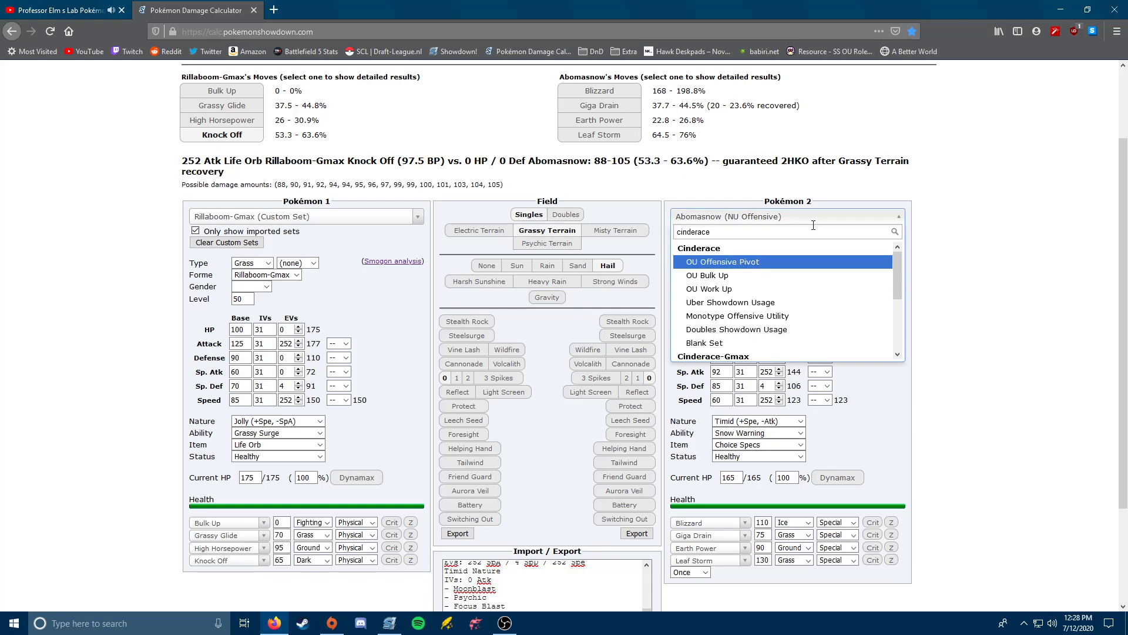
pyautogui.click(781, 275)
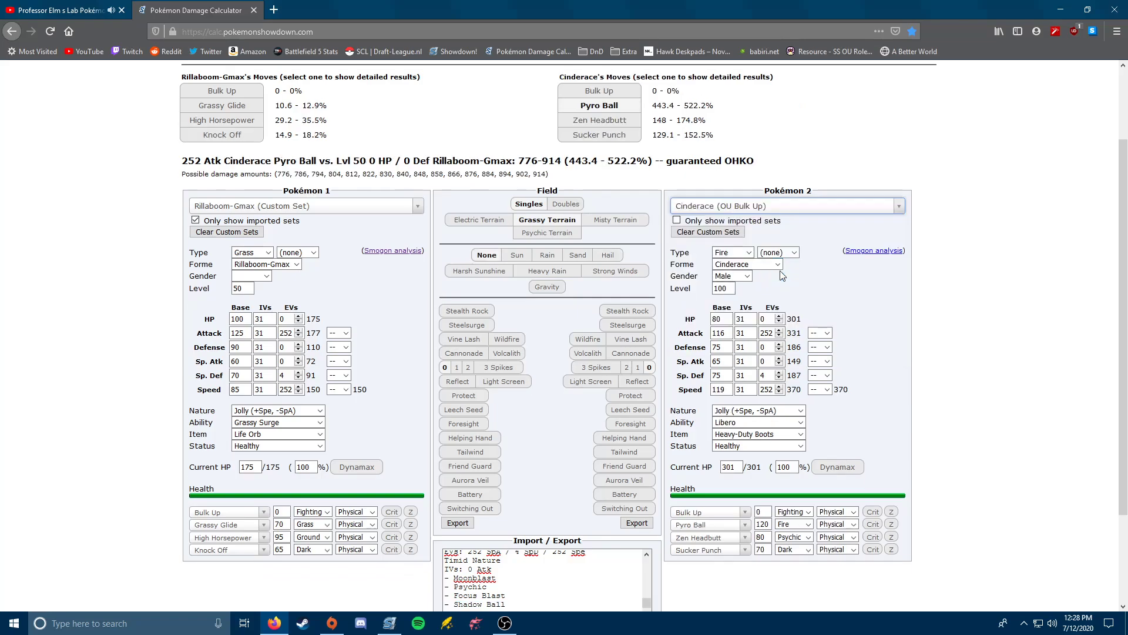
pyautogui.doubleClick(724, 288)
pyautogui.write('50')
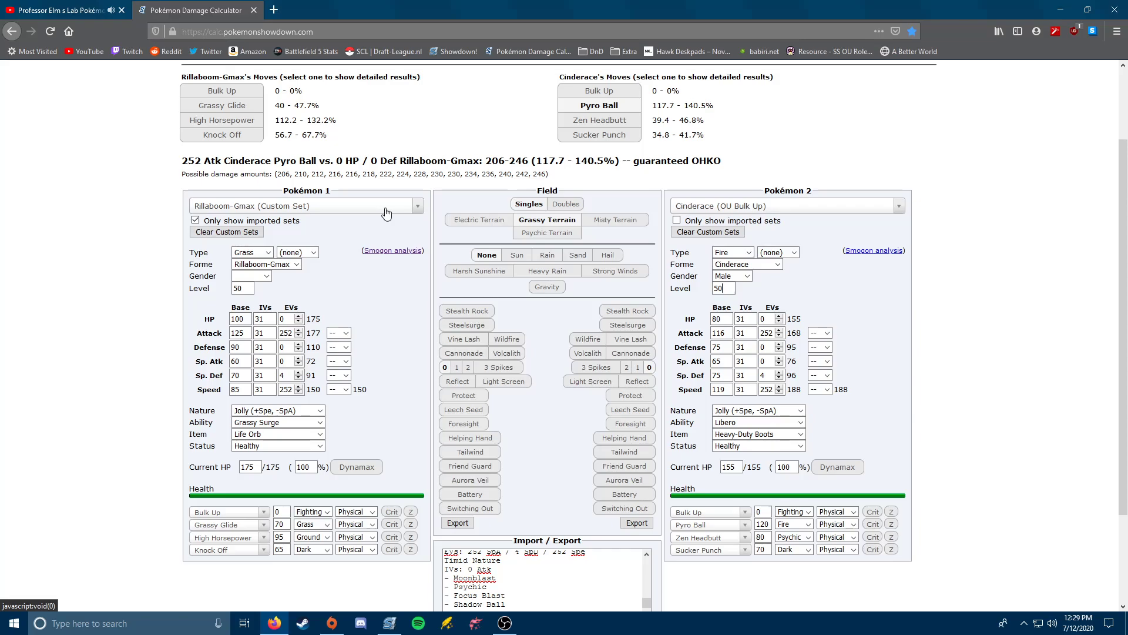
# - Load Tangrowth's OU Rocky Helmet set as Pokémon 2 and set its level to 50
pyautogui.click(740, 207)
pyautogui.write('tangro')
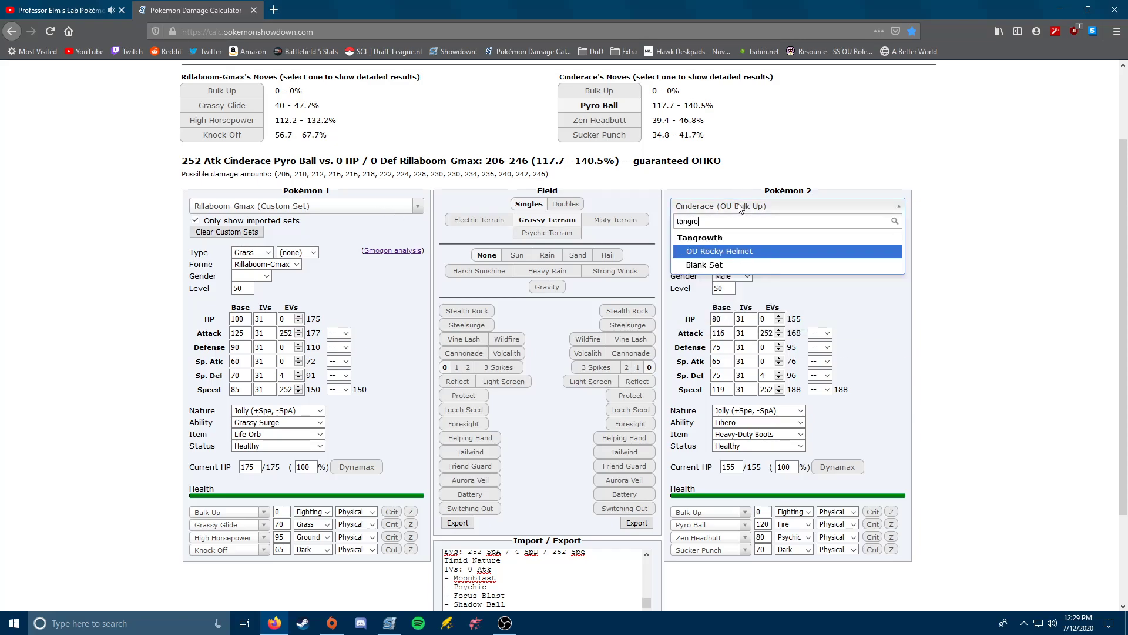
pyautogui.press('Return')
pyautogui.doubleClick(722, 275)
pyautogui.write('50')
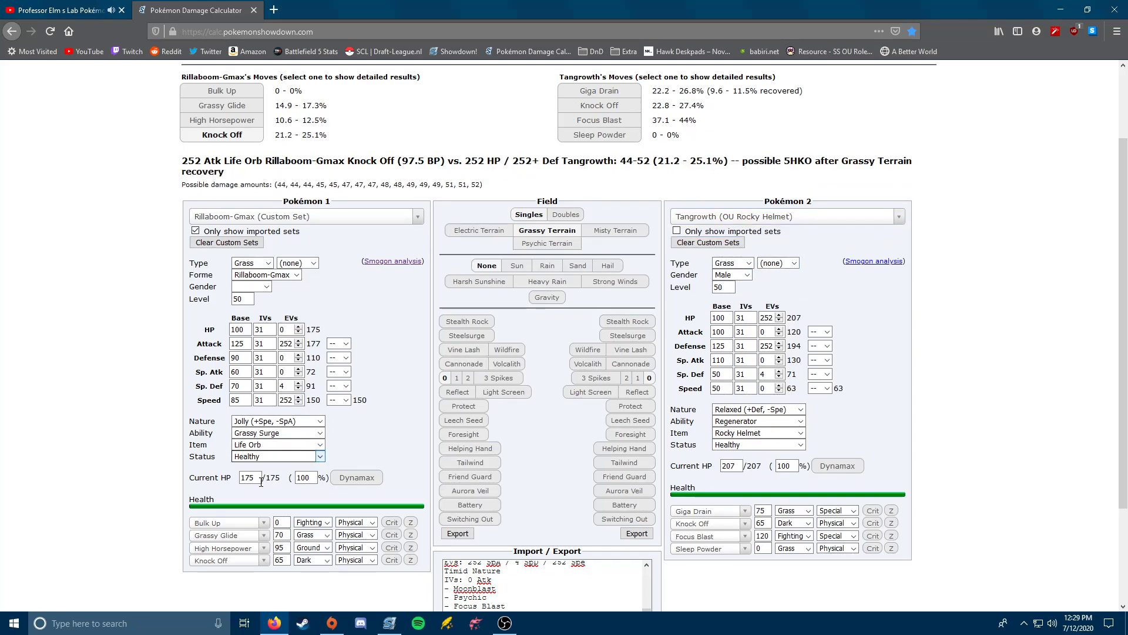
# - Replace Rillaboom-Gmax's fourth move, Knock Off, with U-turn
pyautogui.click(236, 560)
pyautogui.write('u')
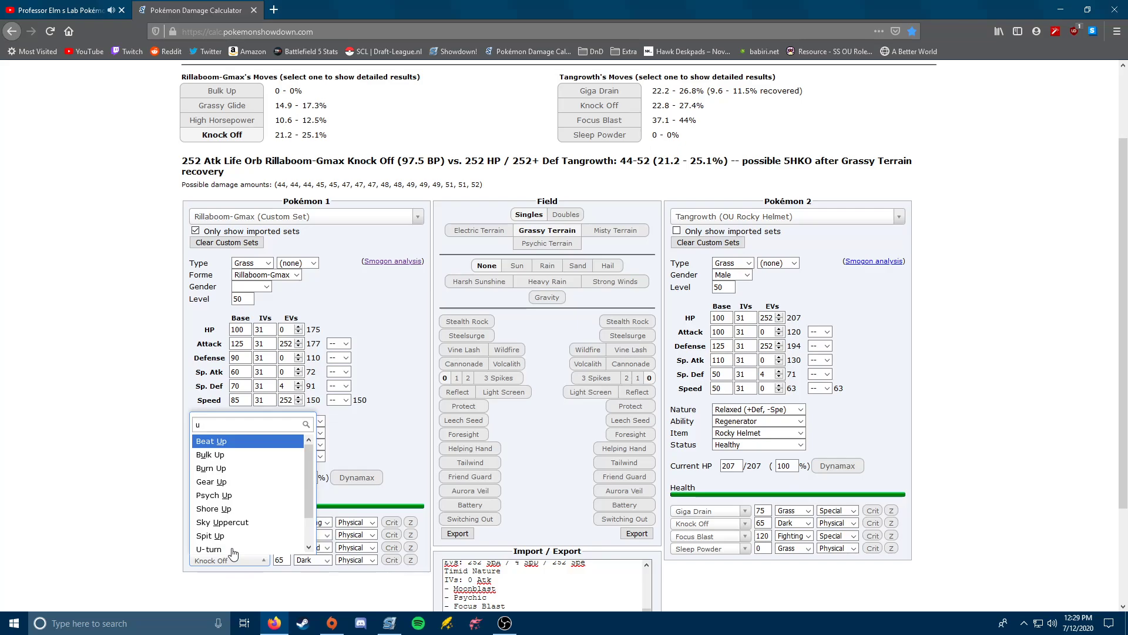
pyautogui.click(234, 550)
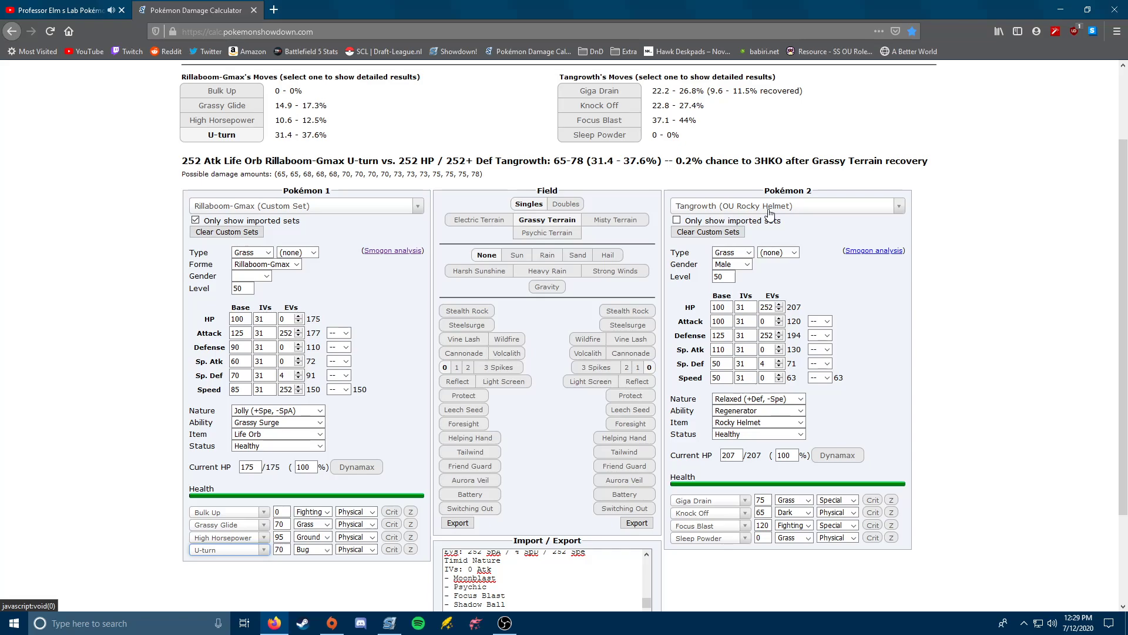
# - Load the imported Salazzle custom set as Pokémon 1 and change Tangrowth's item to Assault Vest
pyautogui.click(332, 206)
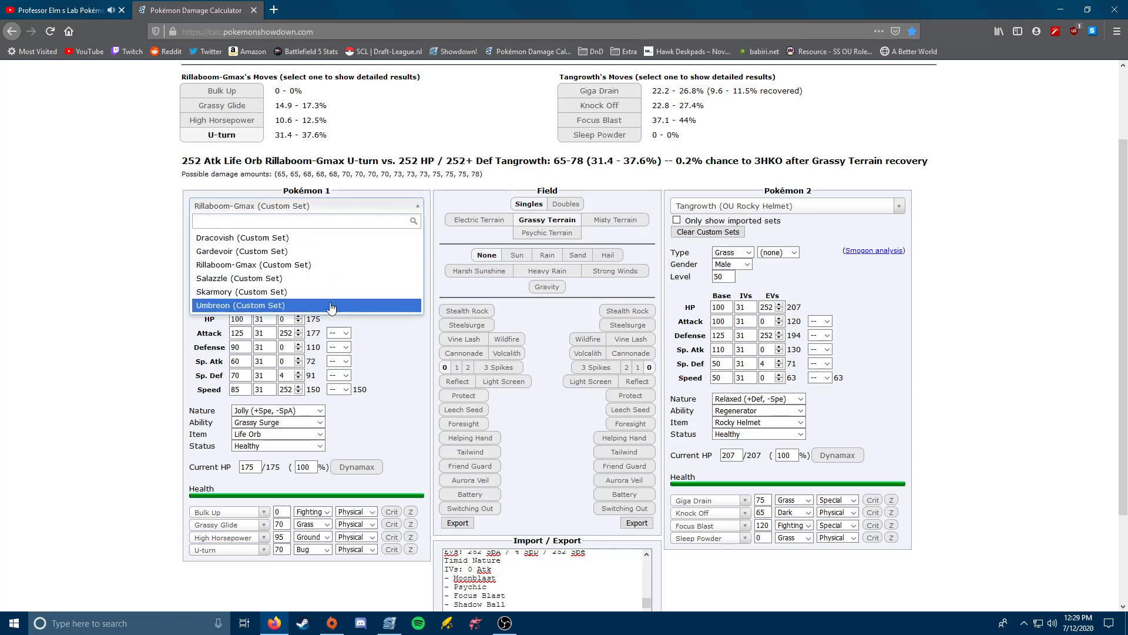
pyautogui.click(308, 280)
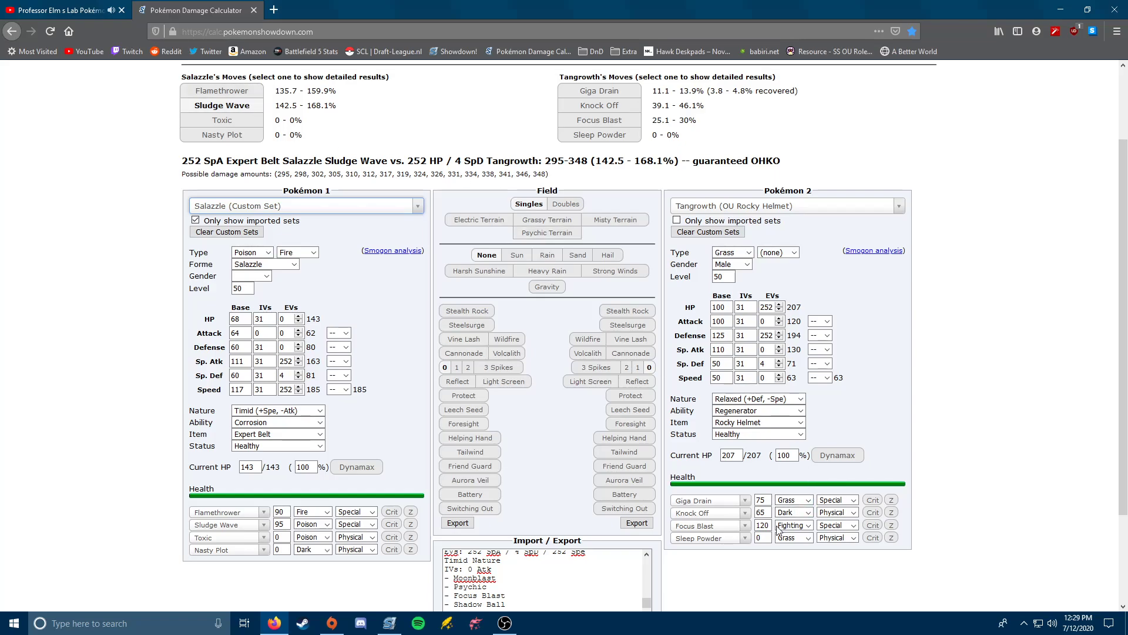
pyautogui.click(754, 425)
pyautogui.write('ass')
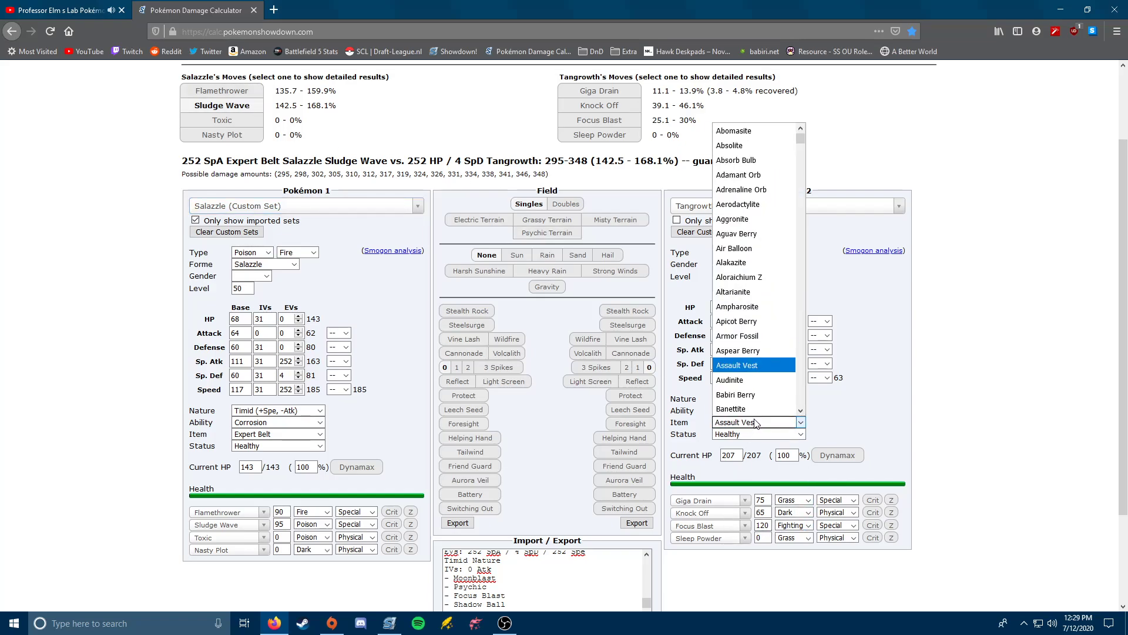
pyautogui.click(773, 366)
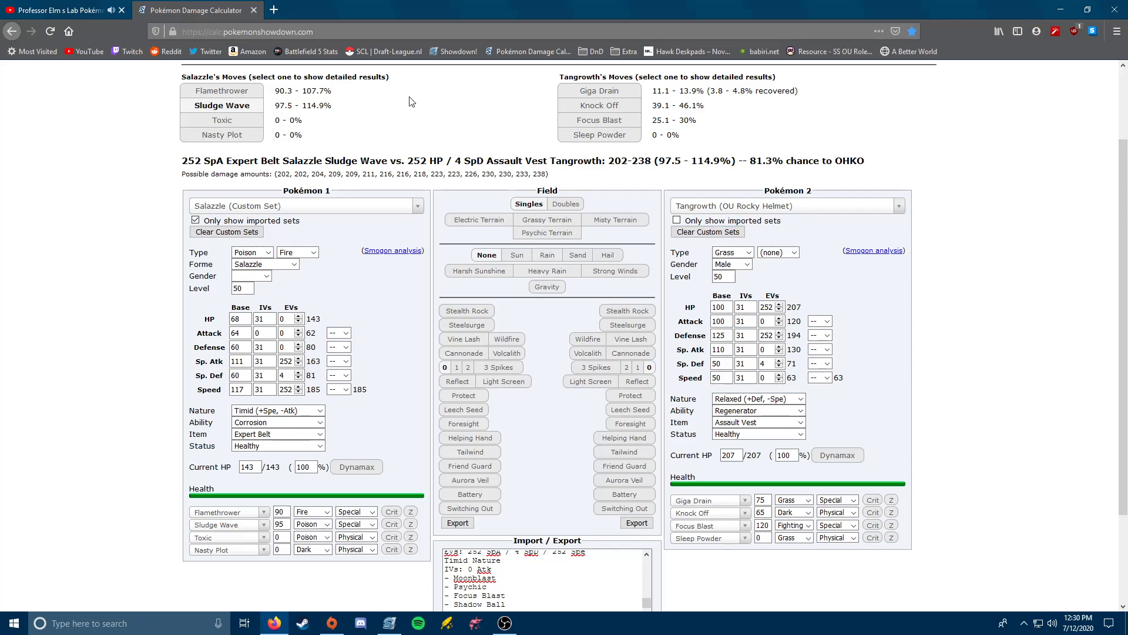
# - Match the imported Umbreon custom set as Pokémon 1 against Aegislash-Blade's OU Choice Band set at level 50 as Pokémon 2
pyautogui.click(406, 206)
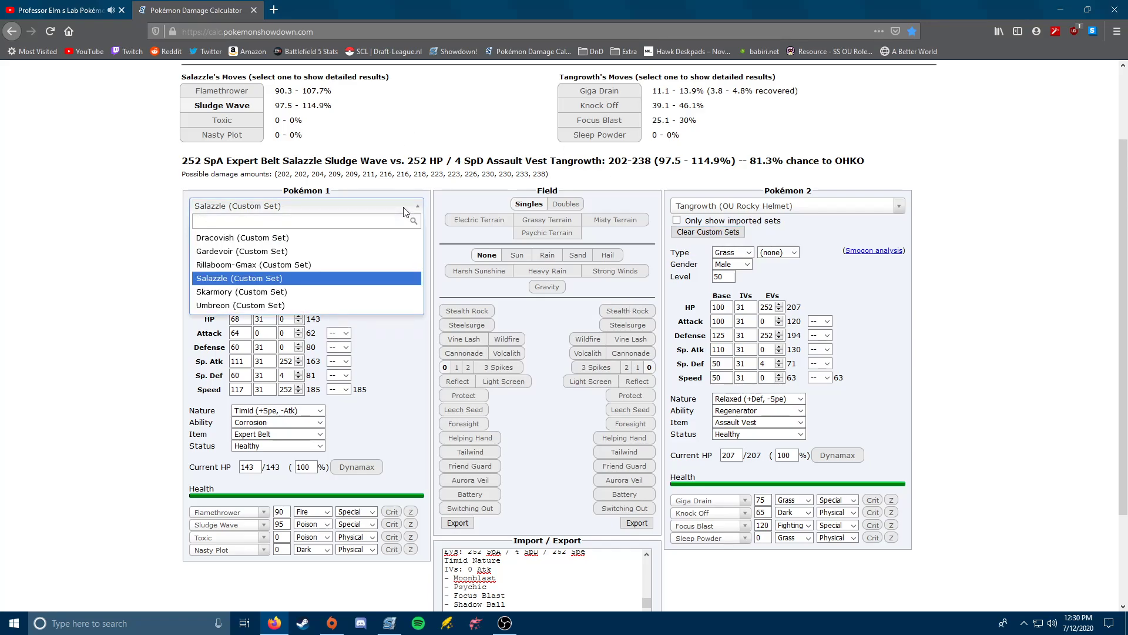
pyautogui.click(351, 306)
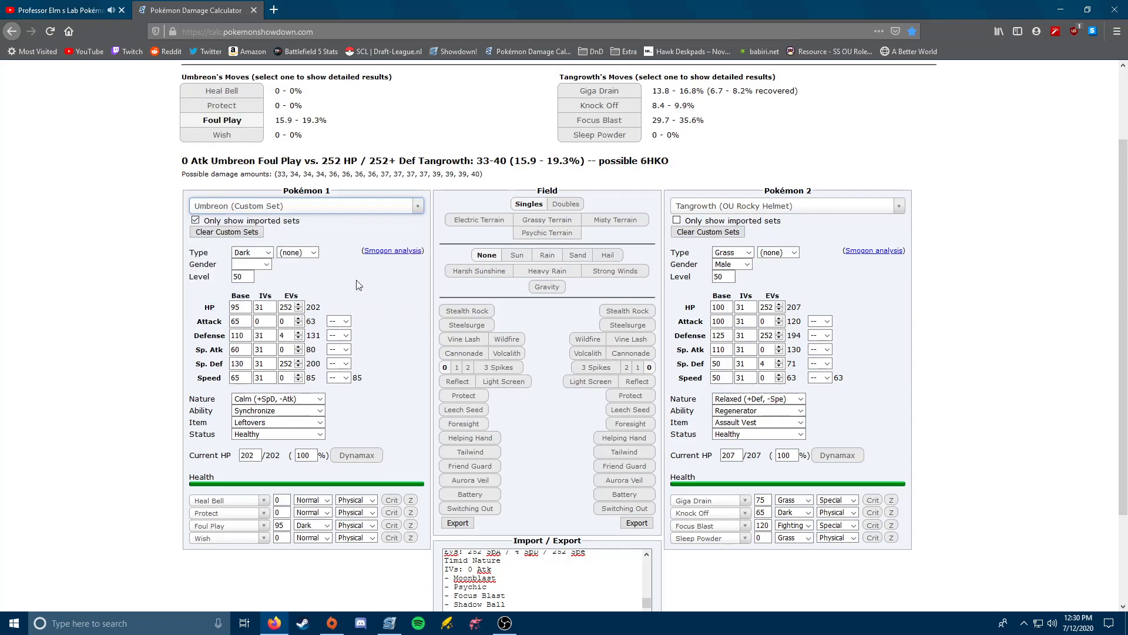
pyautogui.click(712, 215)
pyautogui.write('aegi')
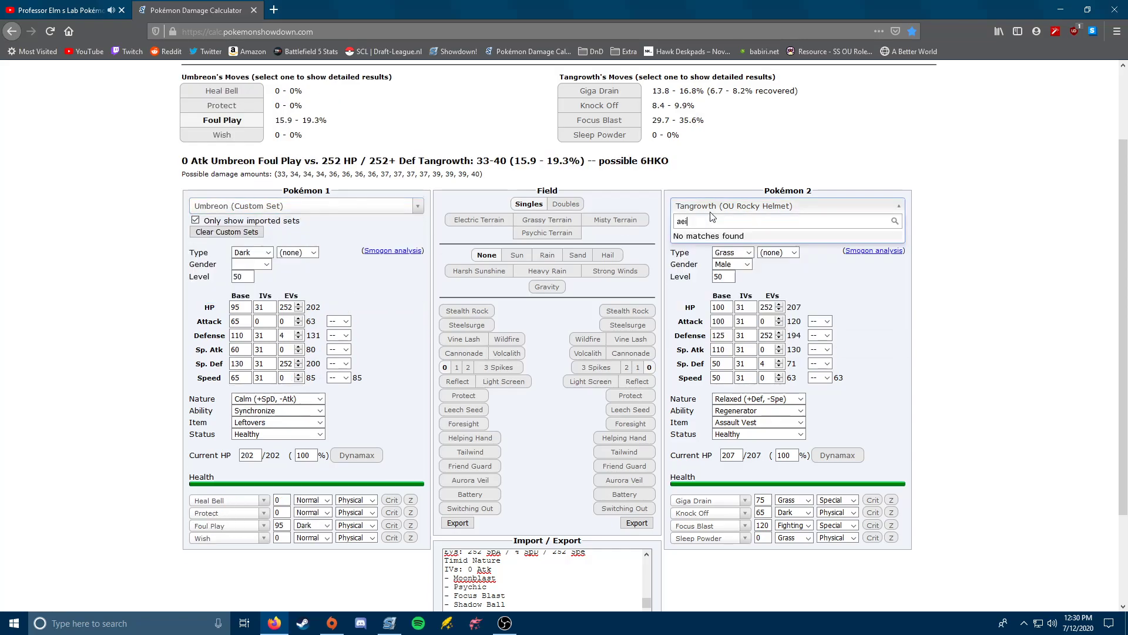
pyautogui.write('s')
pyautogui.click(720, 264)
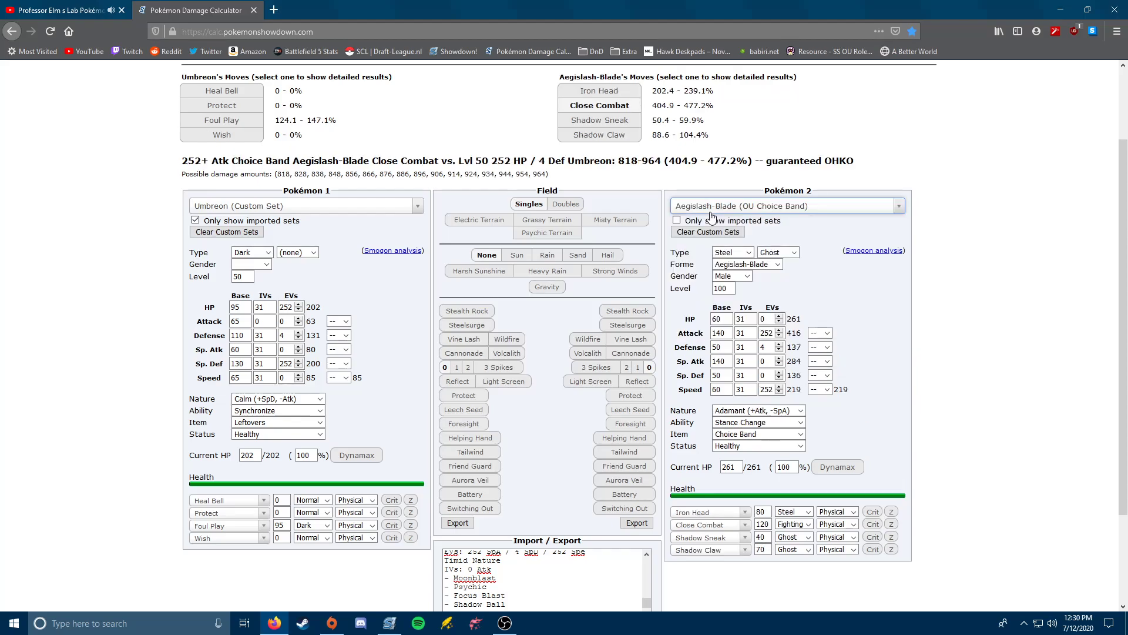
pyautogui.doubleClick(723, 288)
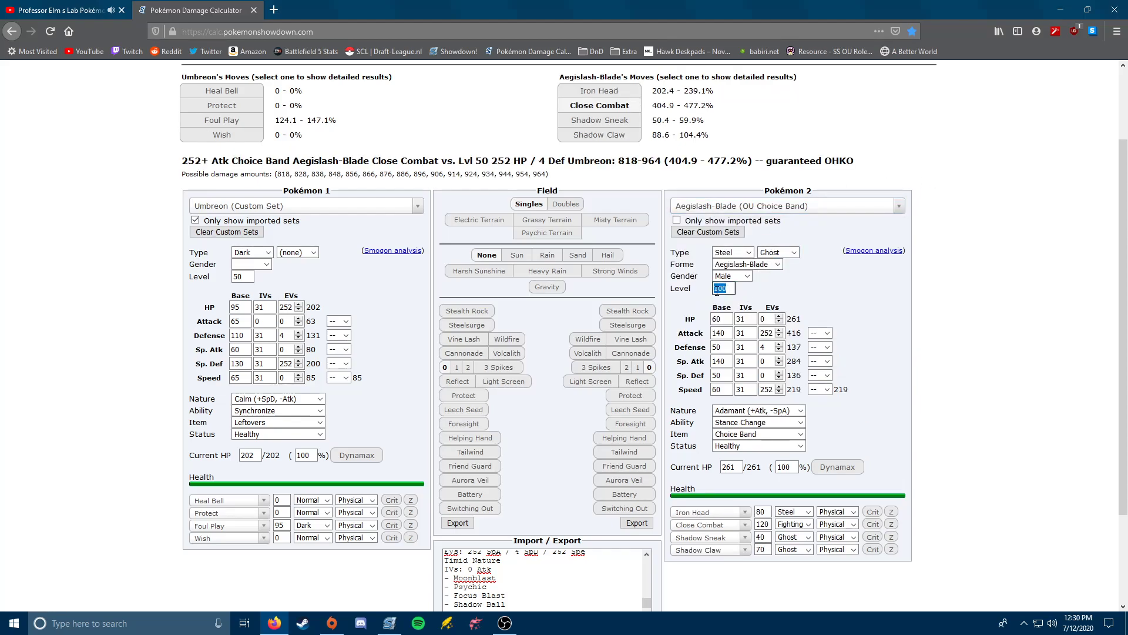
pyautogui.write('50')
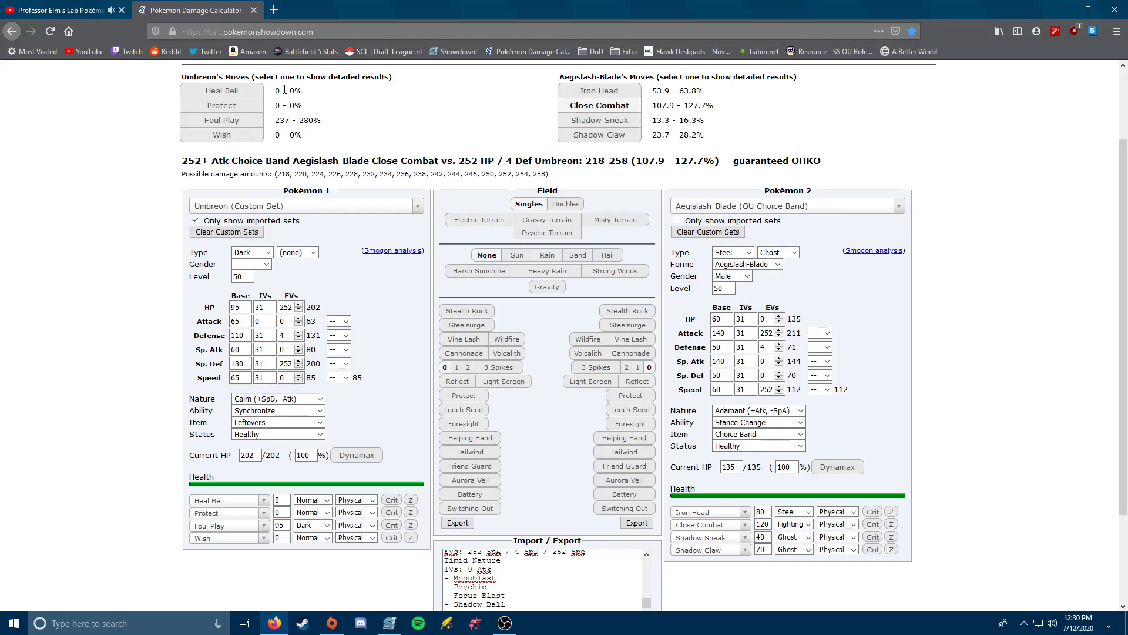
# - Load the imported Skarmory custom set as Pokémon 1 against Aegislash-Blade
pyautogui.click(406, 209)
pyautogui.click(337, 298)
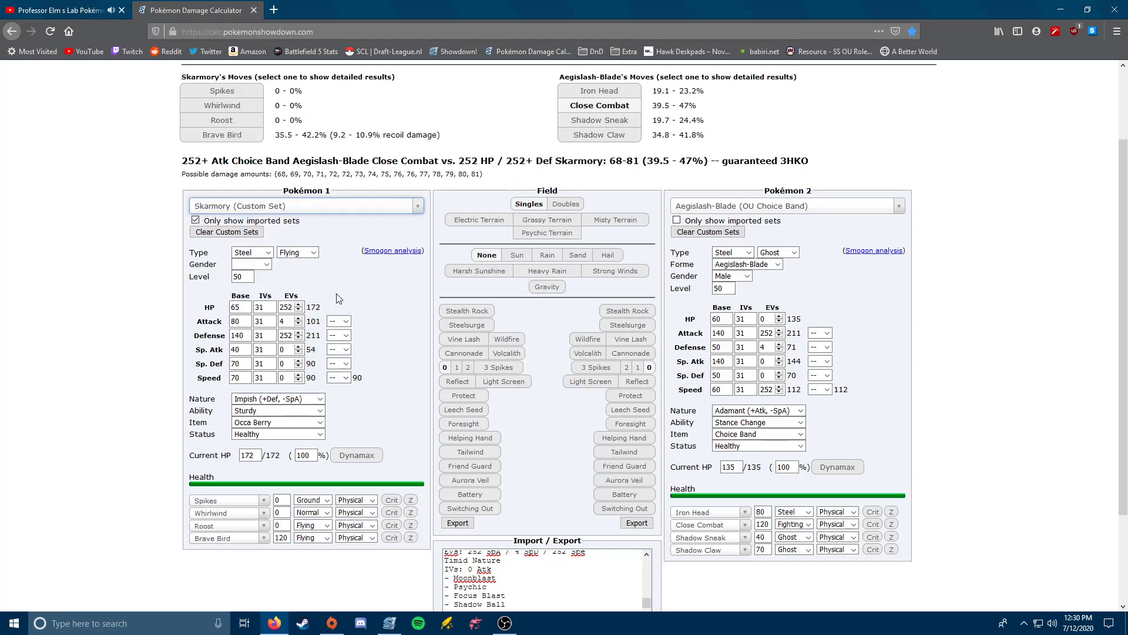